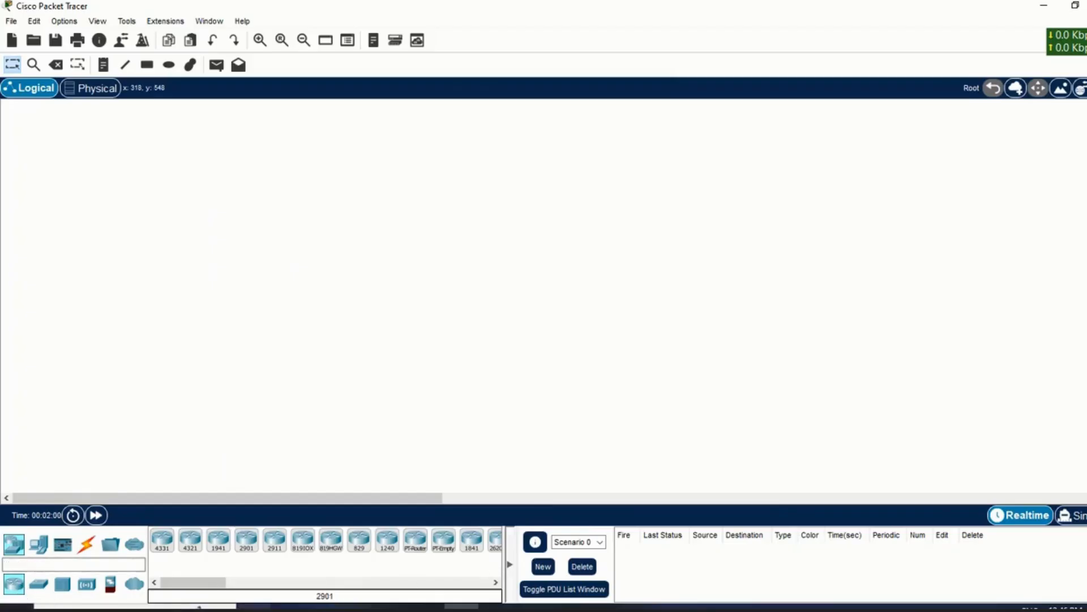
Place the custom 2811 router with NM-ESW-161 and WIC-2T modules near the upper part of the workspace.
click(110, 544)
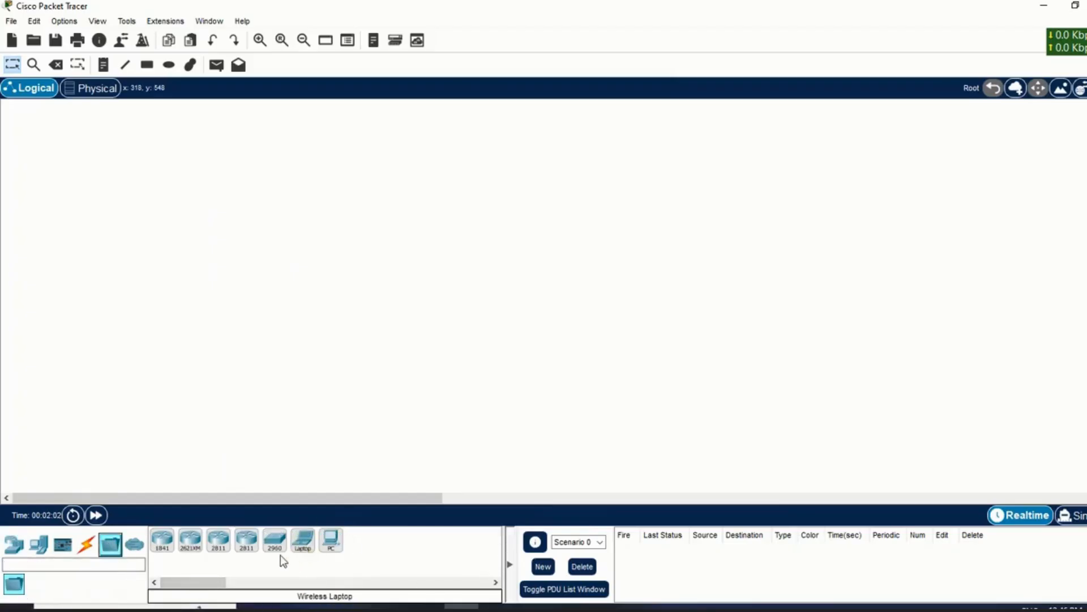
click(247, 546)
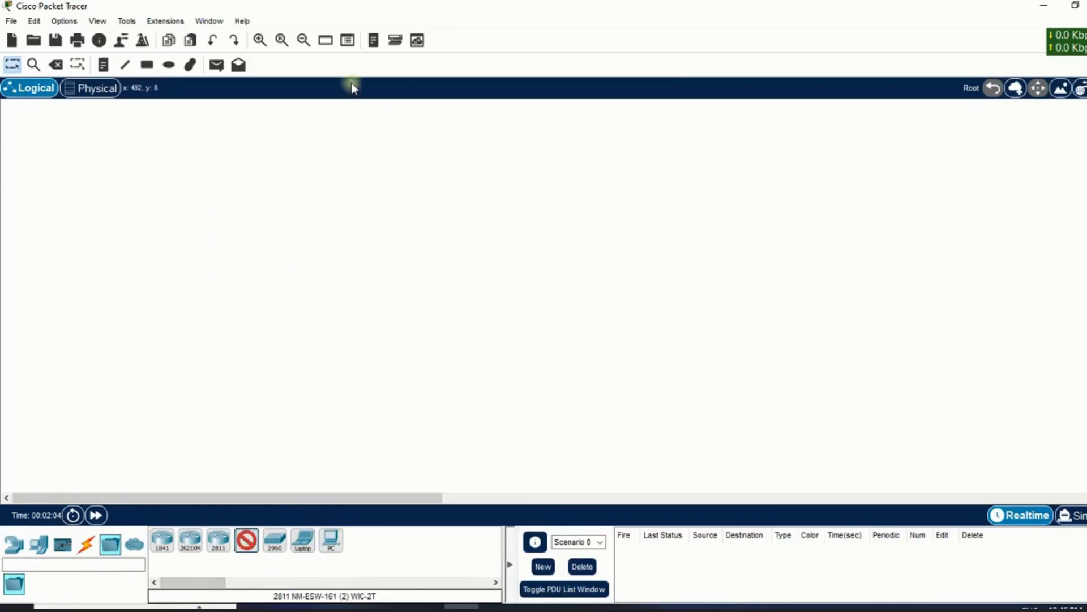
click(379, 138)
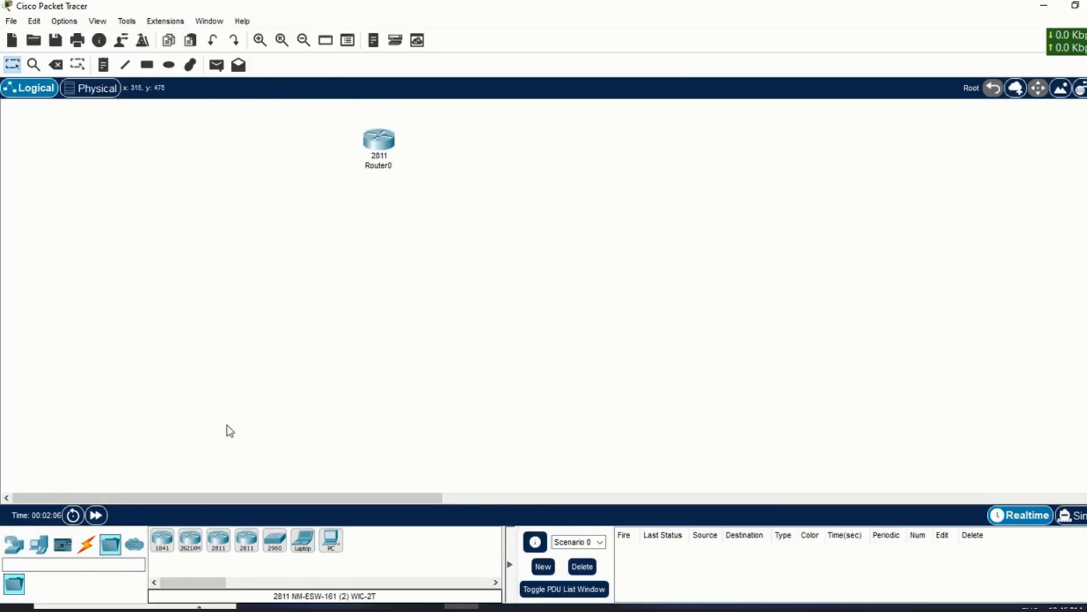
drag(362, 140, 274, 158)
click(260, 40)
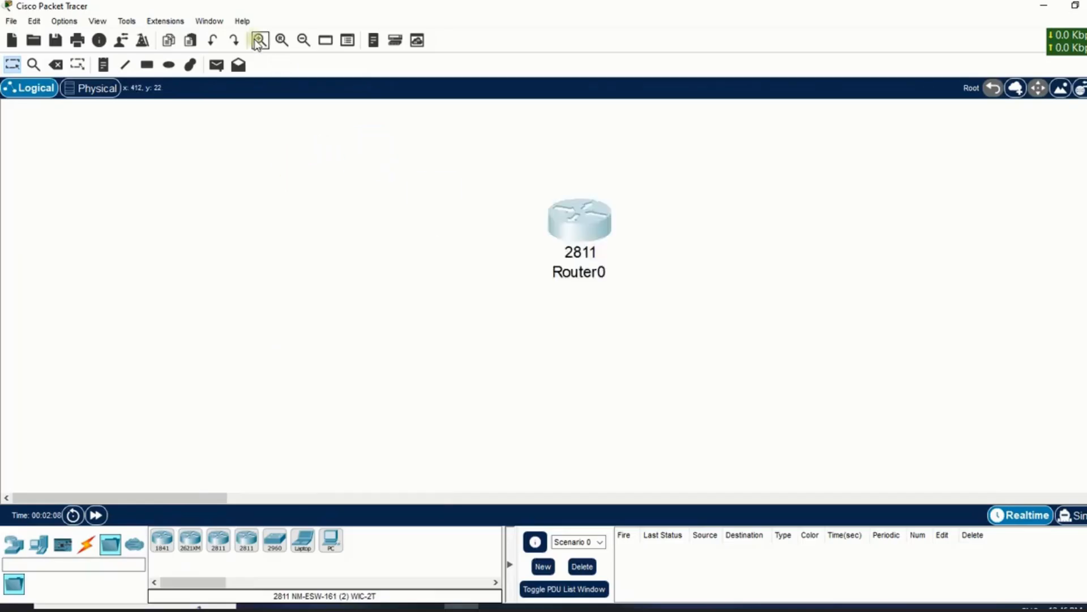
drag(757, 262, 369, 151)
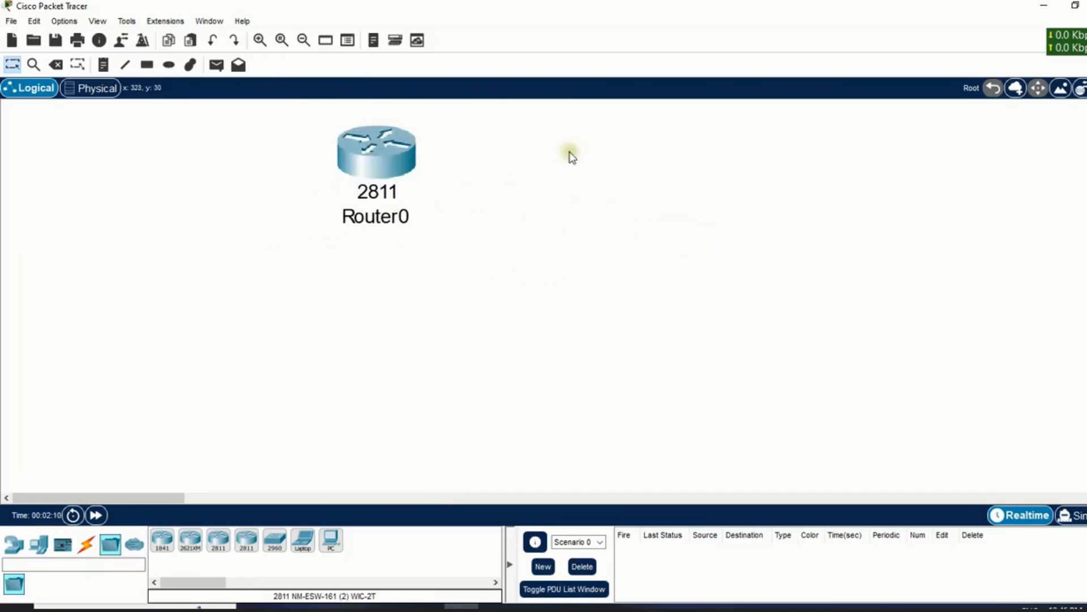
click(303, 44)
drag(285, 143, 314, 145)
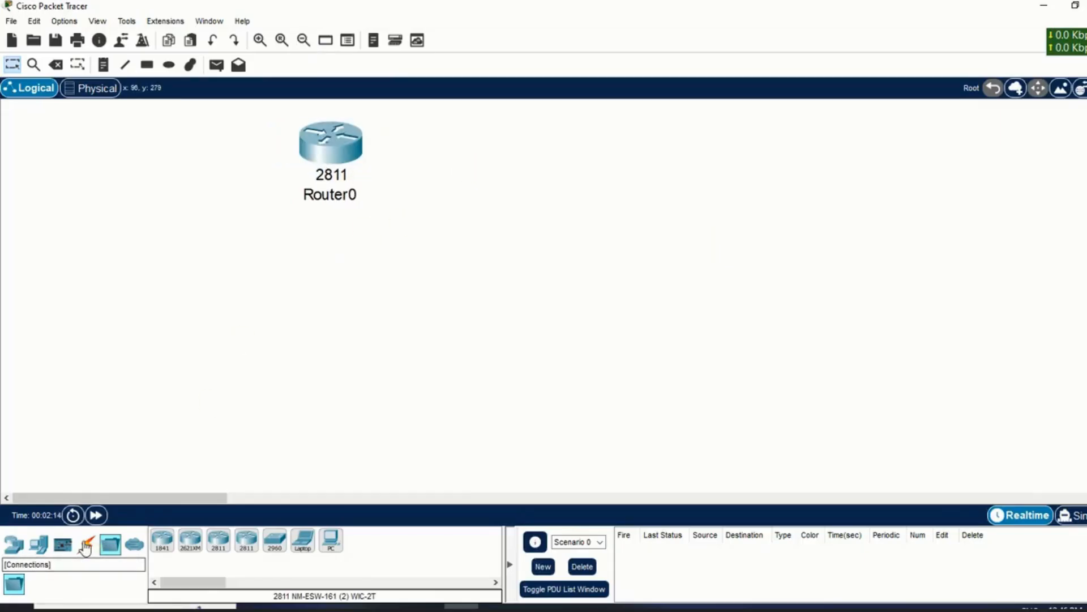
Add a 2950-24 switch and align it directly below the 2811 router.
click(17, 552)
click(39, 583)
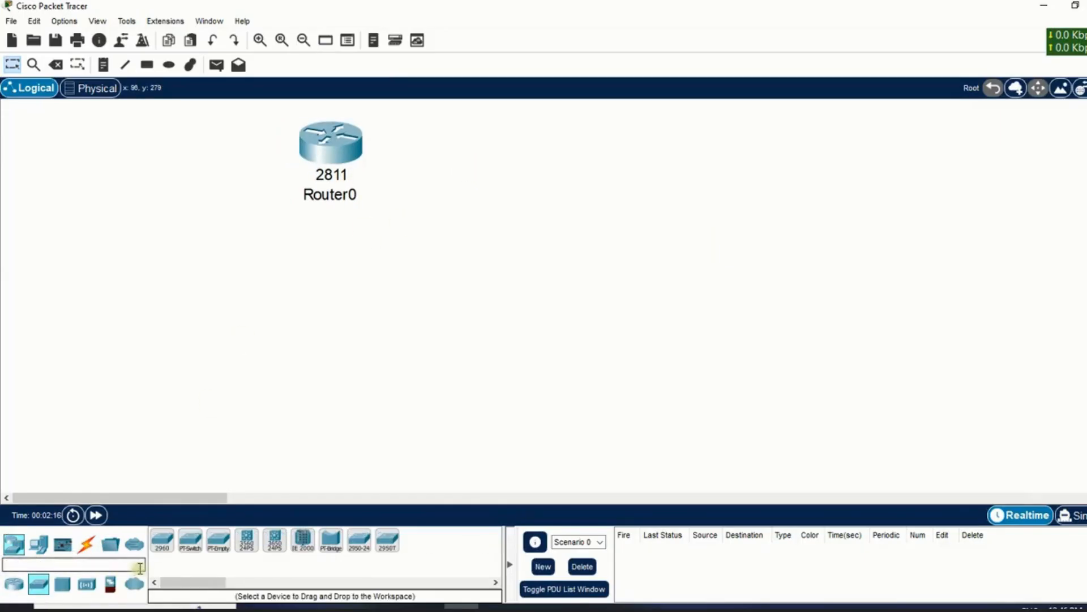
click(365, 547)
click(374, 259)
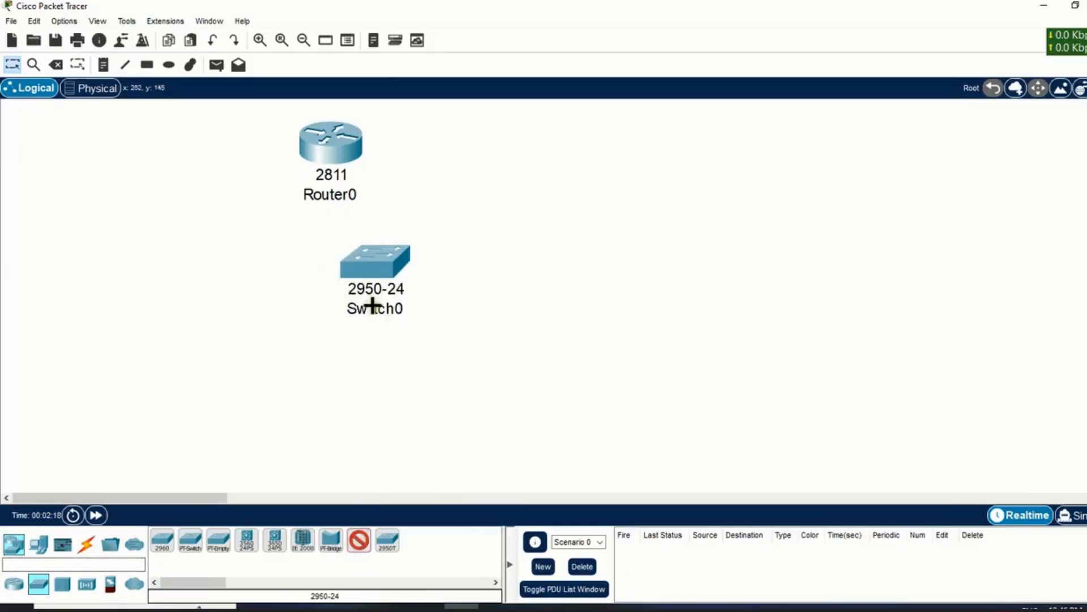
drag(388, 261, 338, 261)
drag(335, 139, 370, 134)
drag(358, 255, 386, 255)
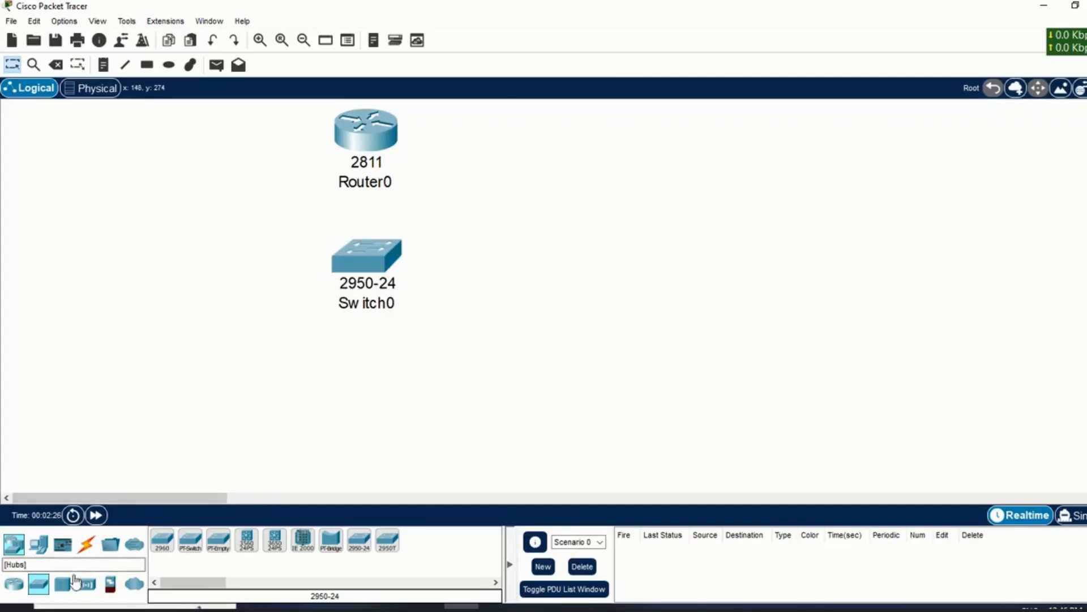
Add four PC-PT end devices below the switch, two on either side of it.
click(39, 544)
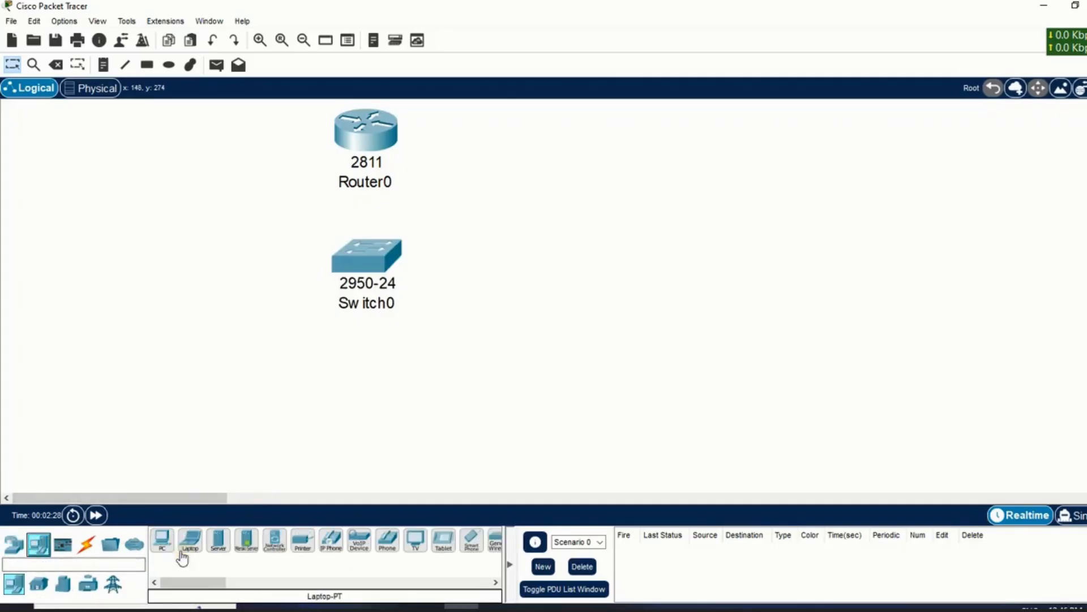
click(162, 542)
click(98, 375)
click(161, 368)
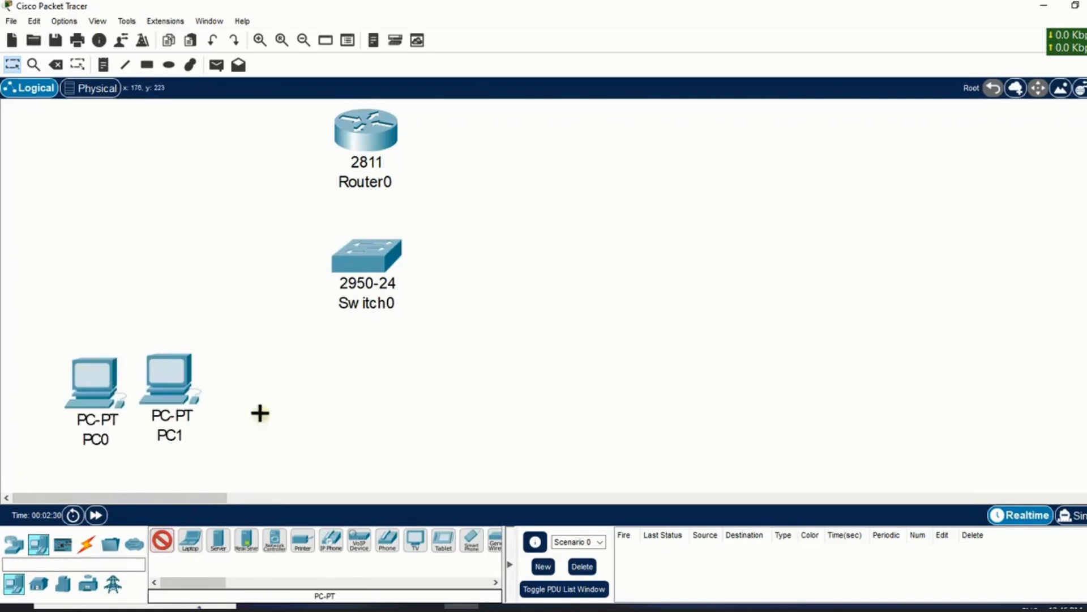
click(580, 359)
click(685, 355)
key(Escape)
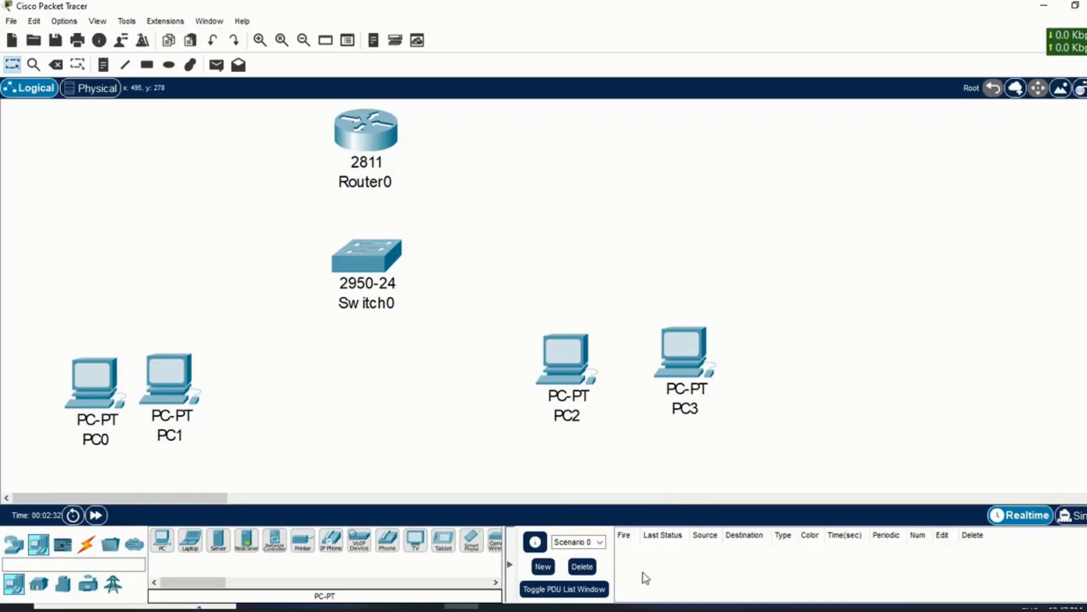
Spread the four PCs into two evenly spaced pairs at similar height and shift the switch between them.
drag(589, 386, 592, 366)
drag(684, 364, 735, 342)
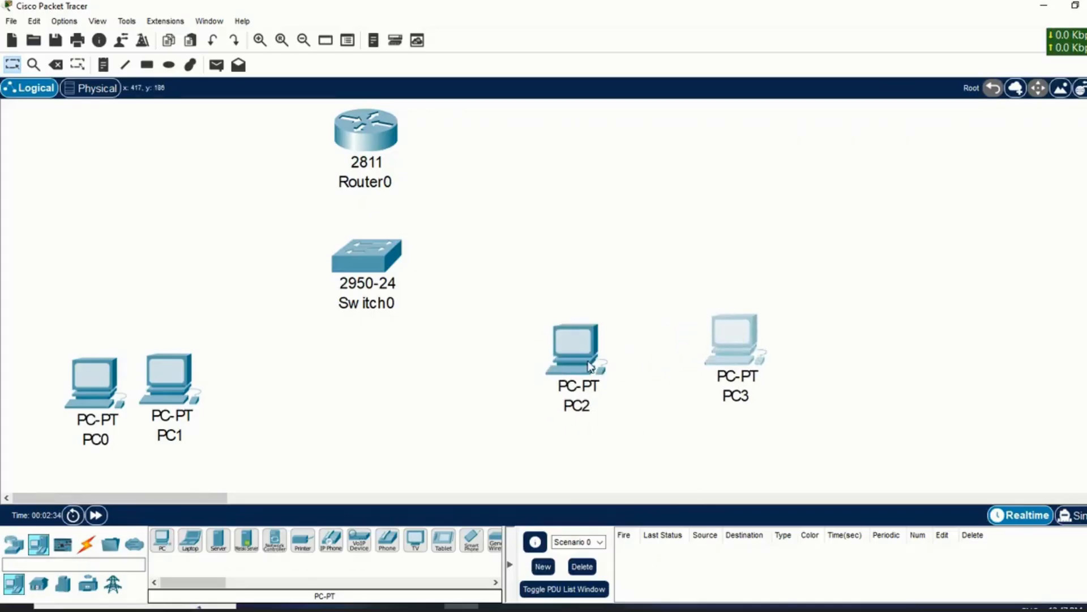
drag(577, 353, 621, 345)
drag(372, 272, 397, 260)
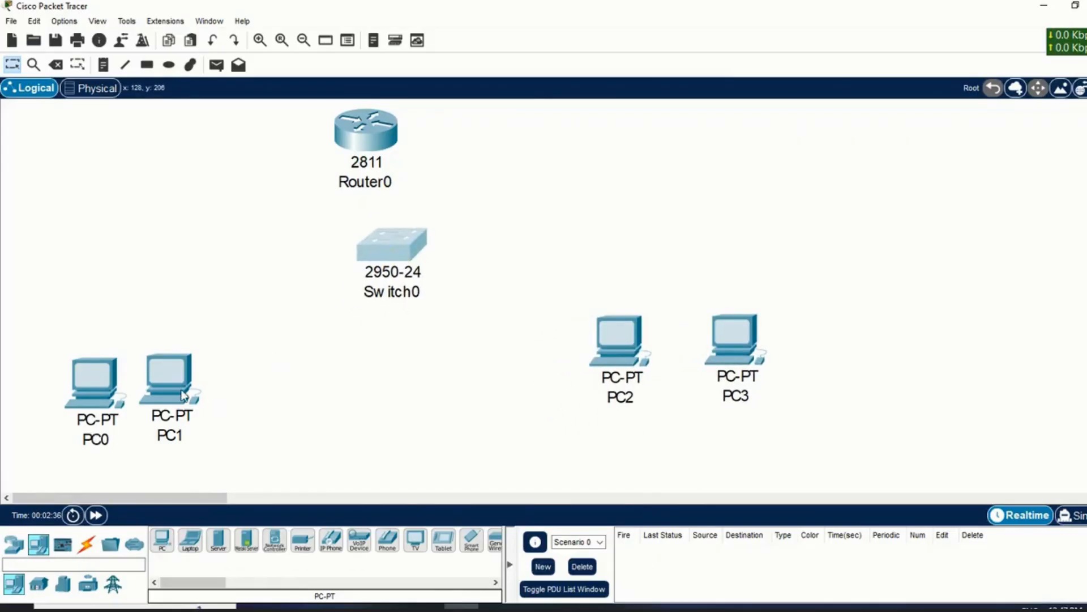
drag(182, 395, 266, 387)
drag(86, 393, 133, 390)
drag(400, 250, 441, 244)
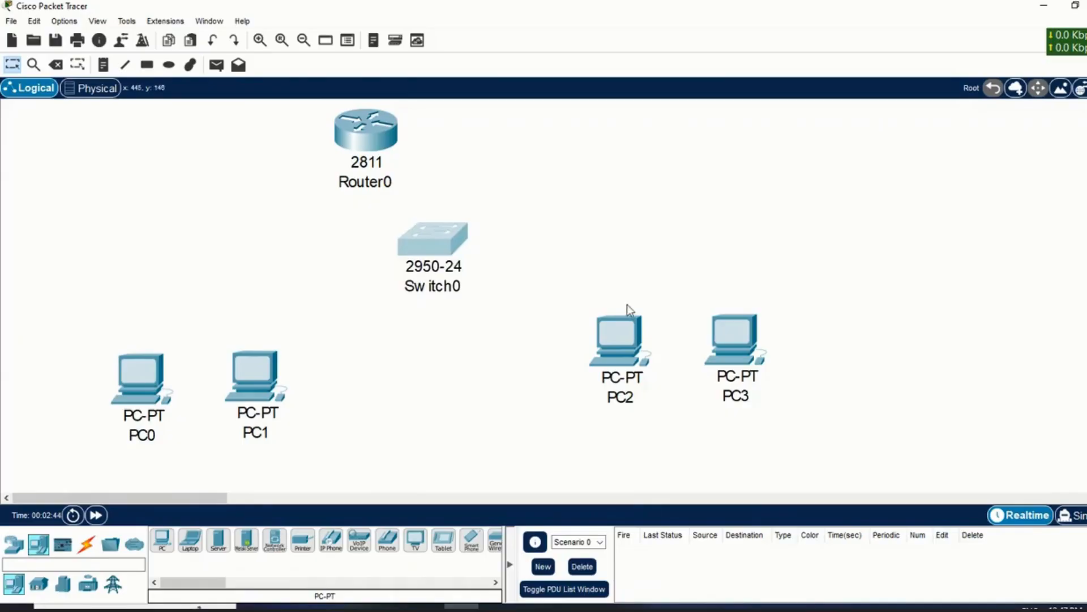
drag(563, 281, 808, 424)
drag(739, 377, 741, 409)
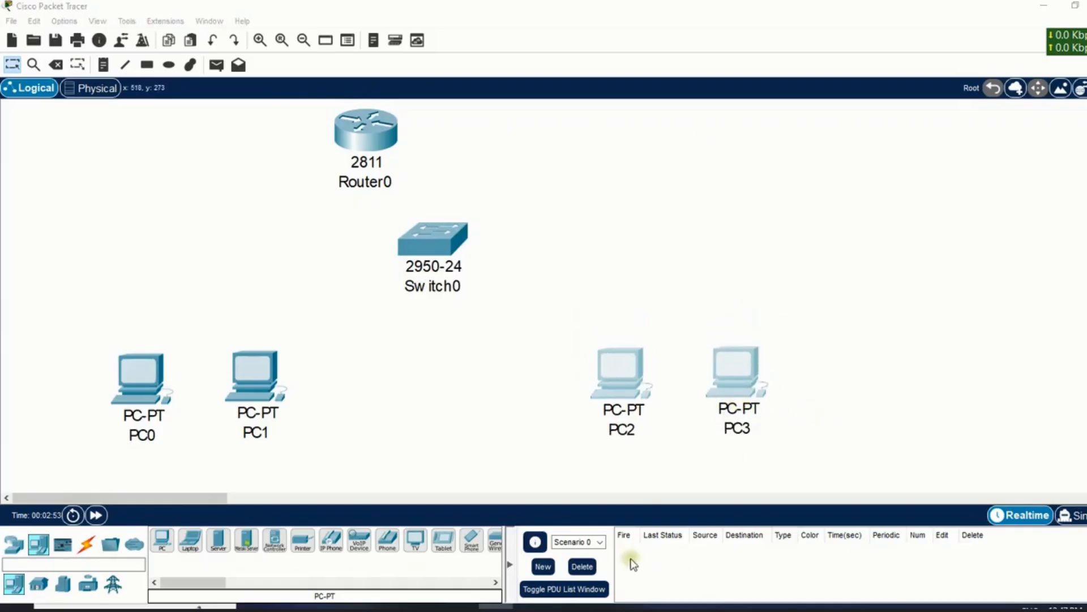
Connect Router0 to Switch0 using the automatically chosen connection type.
click(86, 544)
click(162, 541)
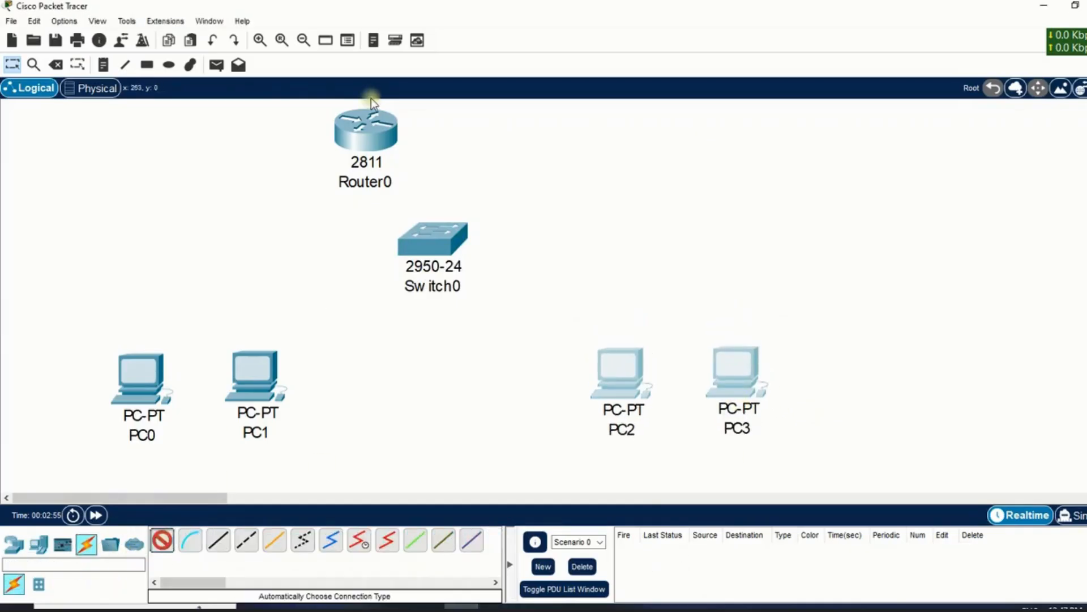
click(371, 102)
click(406, 243)
Connect PC0, PC1, PC2 and PC3 each to Switch0 with automatically chosen cables.
click(153, 377)
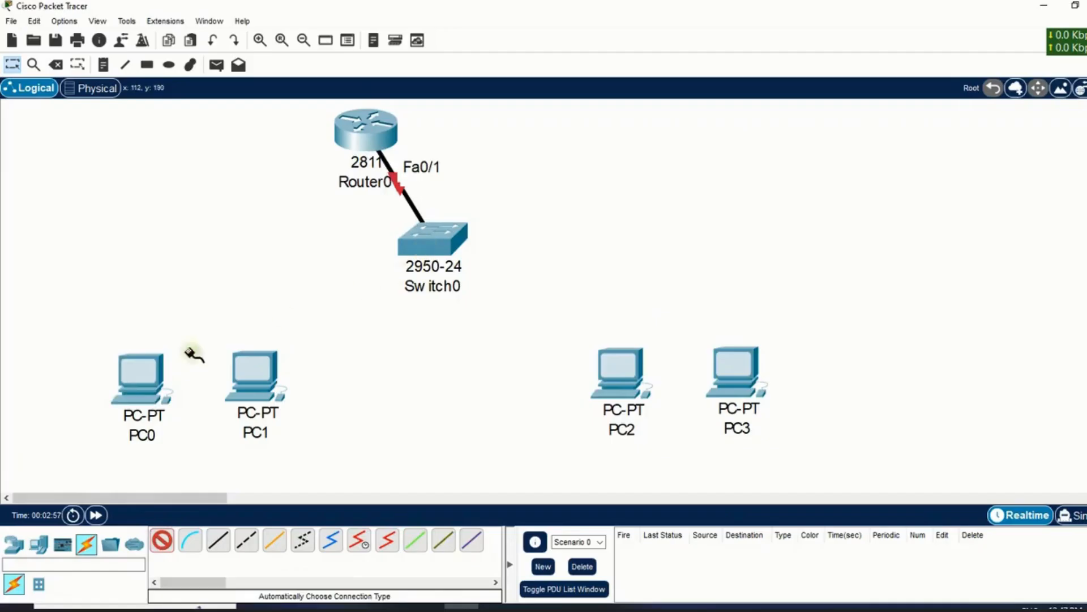
click(422, 245)
click(262, 369)
click(439, 242)
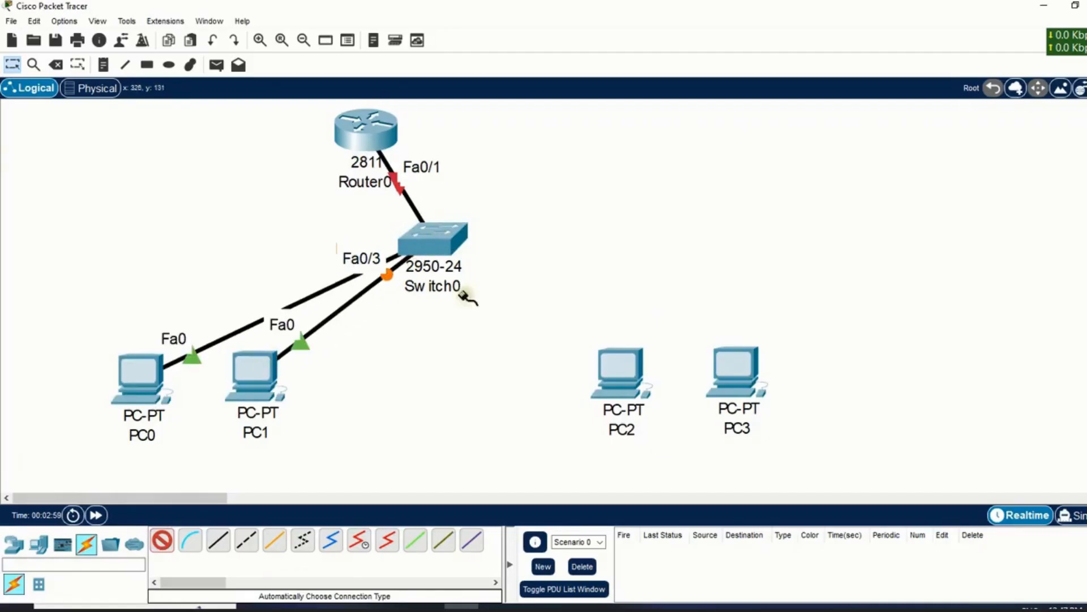
click(623, 379)
click(442, 241)
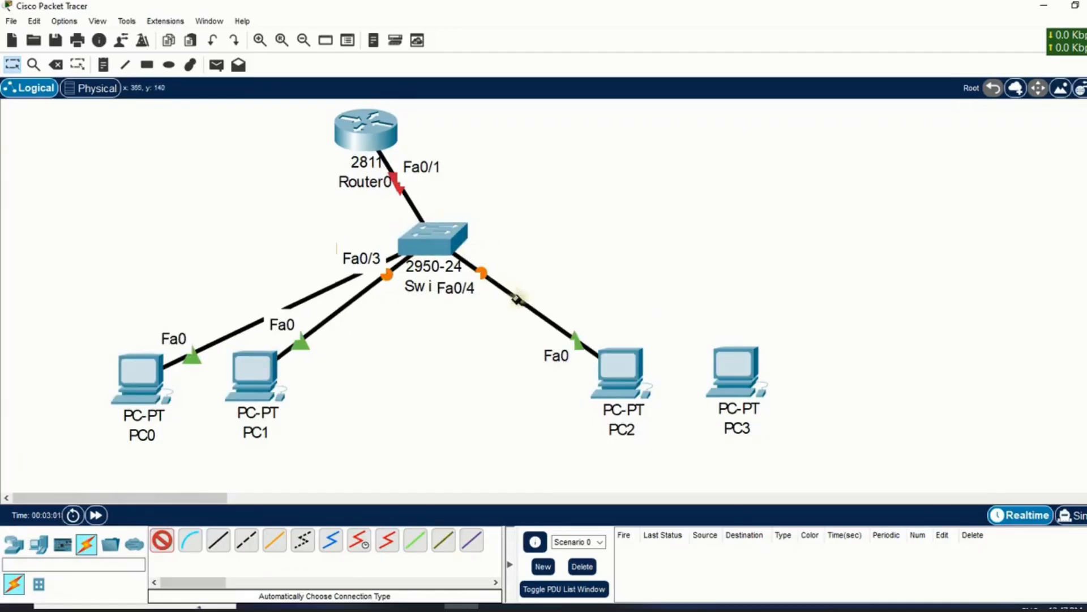
click(712, 369)
click(437, 233)
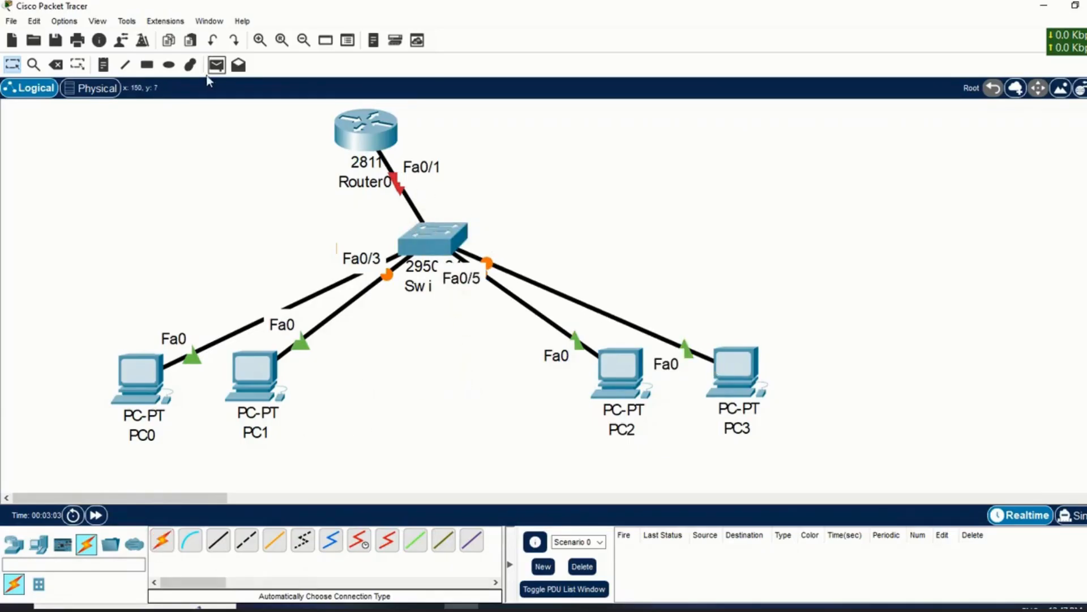
Draw two mauve-filled rectangles, one around PC0 and PC1 and one around PC2 and PC3.
click(147, 65)
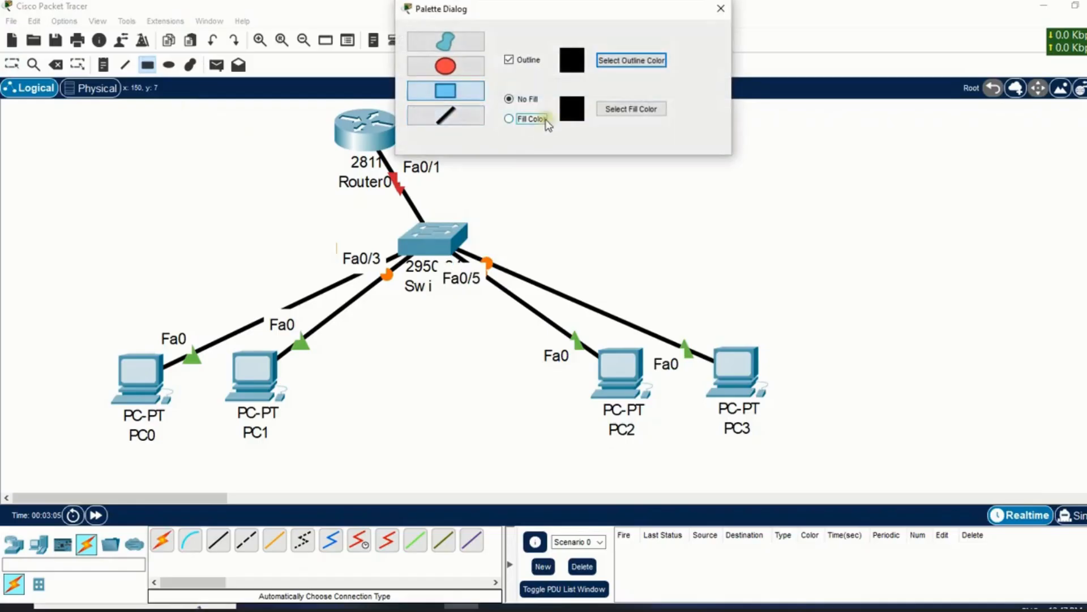
click(546, 120)
click(614, 109)
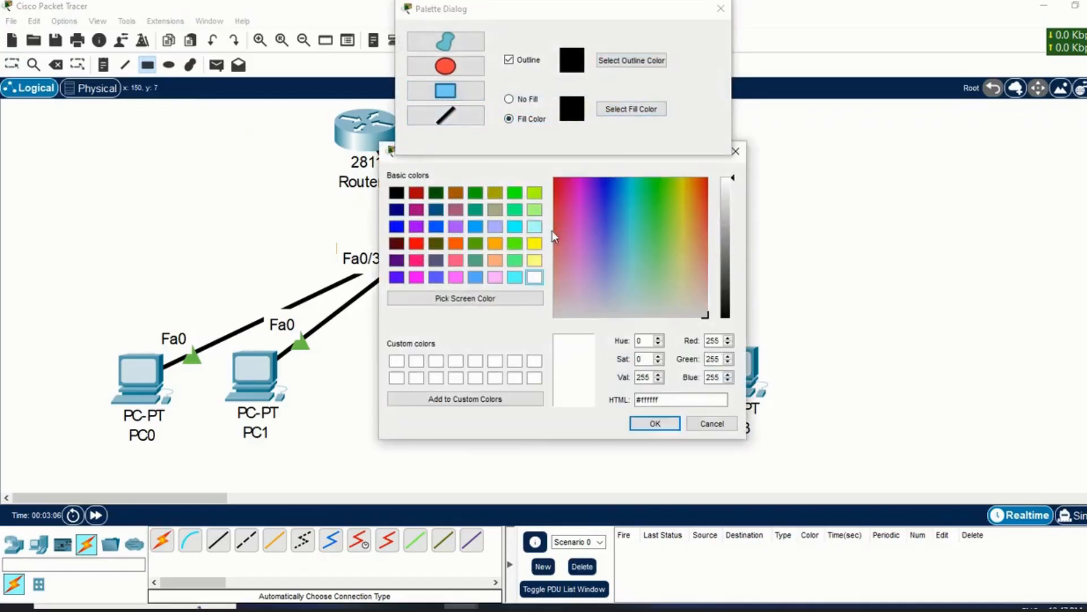
click(456, 209)
click(654, 424)
drag(54, 289, 367, 478)
drag(495, 308, 829, 462)
click(721, 9)
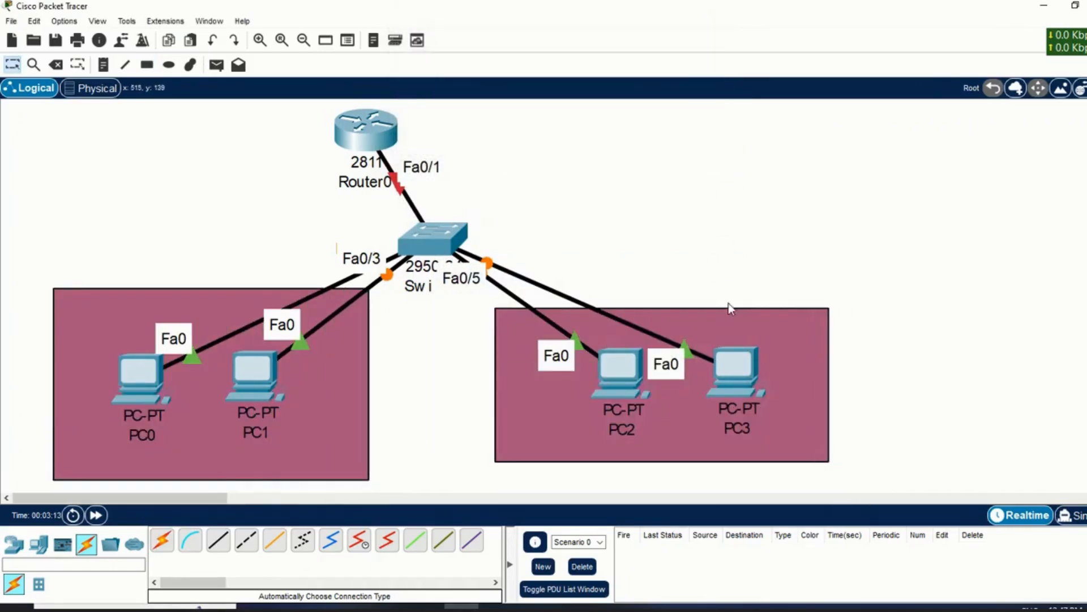
Lower the rectangle around PC2 and PC3, and raise PC1 and PC0 within their own rectangle.
drag(735, 316, 748, 368)
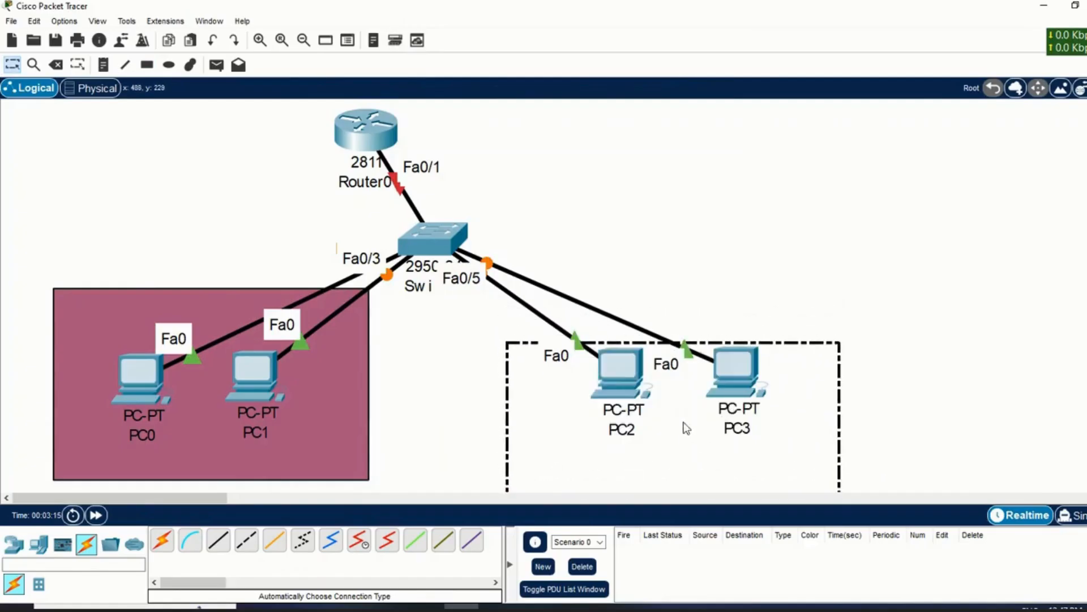
drag(243, 383, 242, 362)
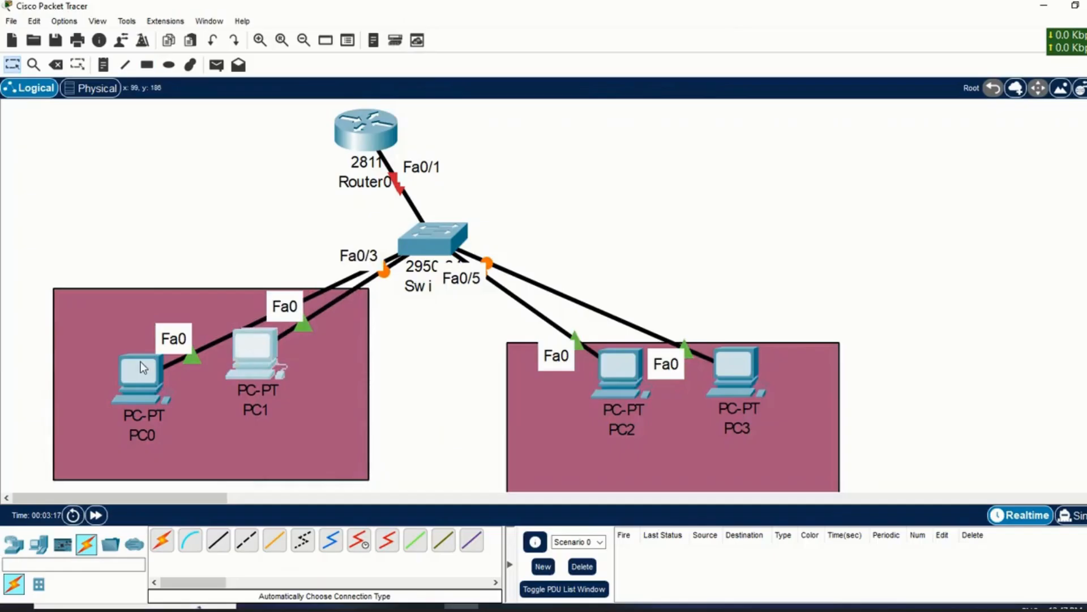
drag(141, 361, 134, 318)
Place a note below PC0 in its rectangle reading "VLAN 100" and "NAME - HR" on separate lines.
click(123, 66)
click(103, 65)
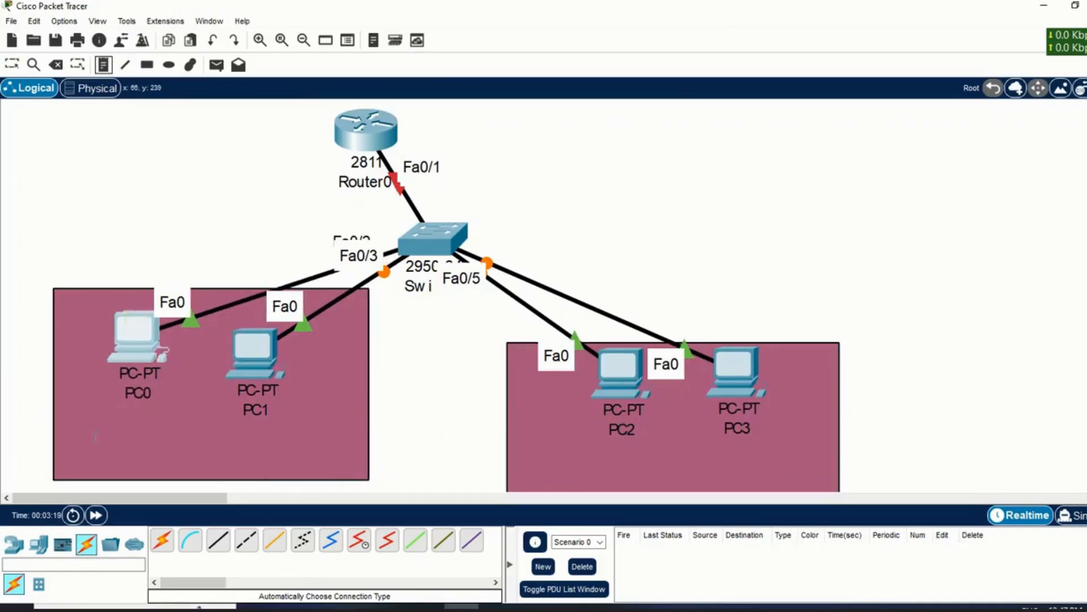
click(92, 437)
text(VLAN )
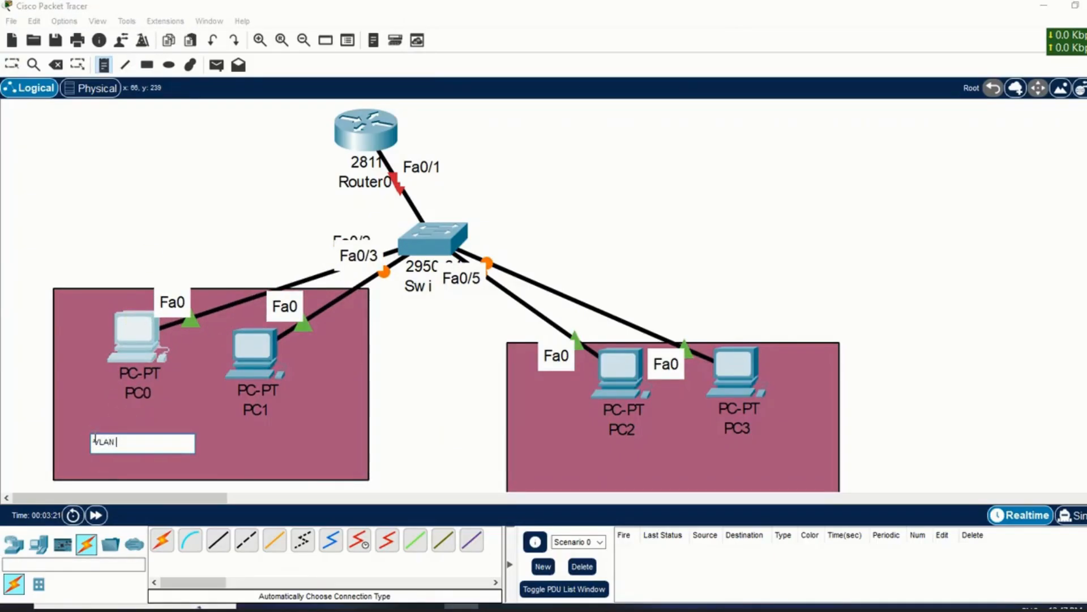
text(100)
key(Return)
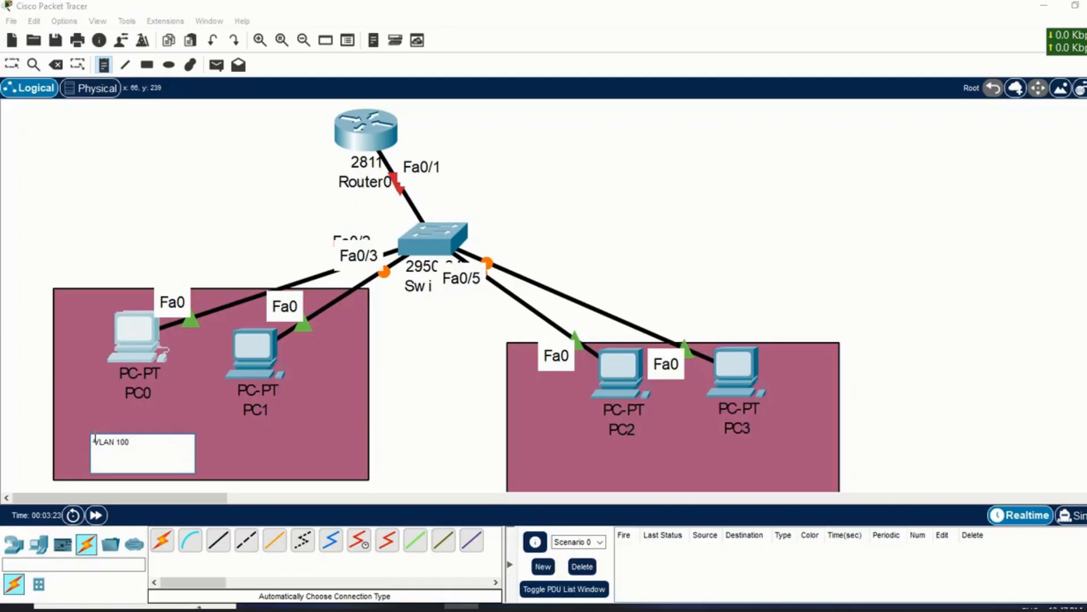
text(NAME - HR)
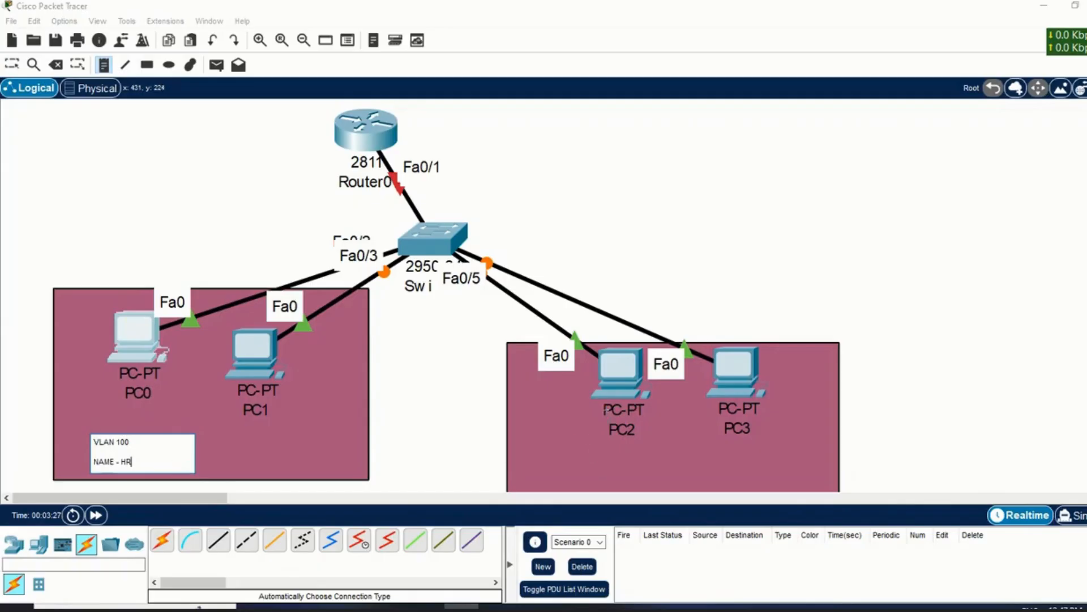
Place a note in the PC2 and PC3 rectangle reading "VLAN 200" and "NAME Tech" on separate lines.
click(534, 421)
text(VLAN)
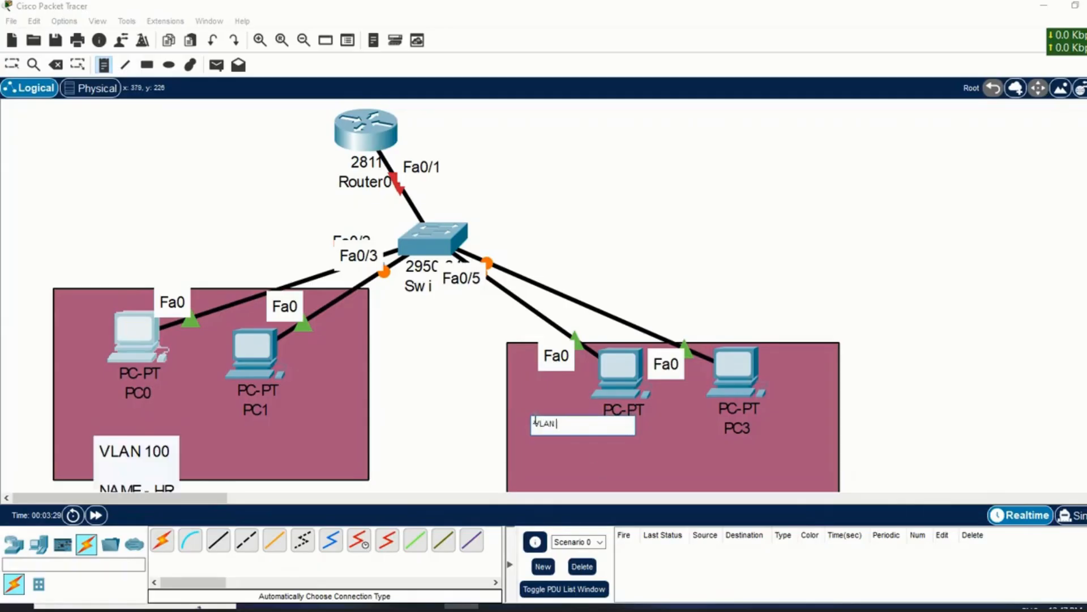
text( 200)
key(Return)
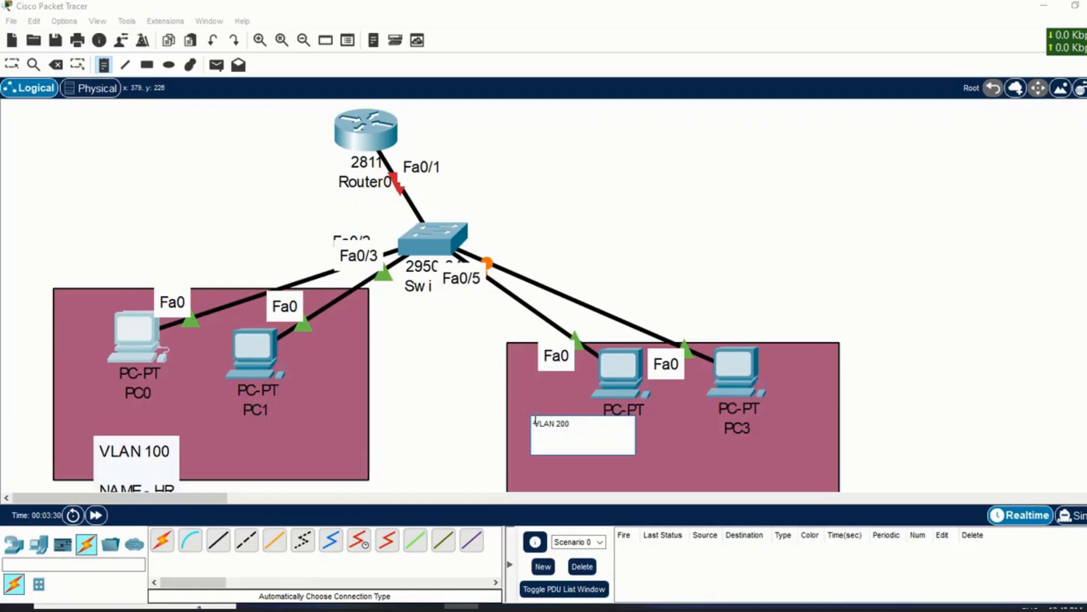
text(NAME T)
text(CE)
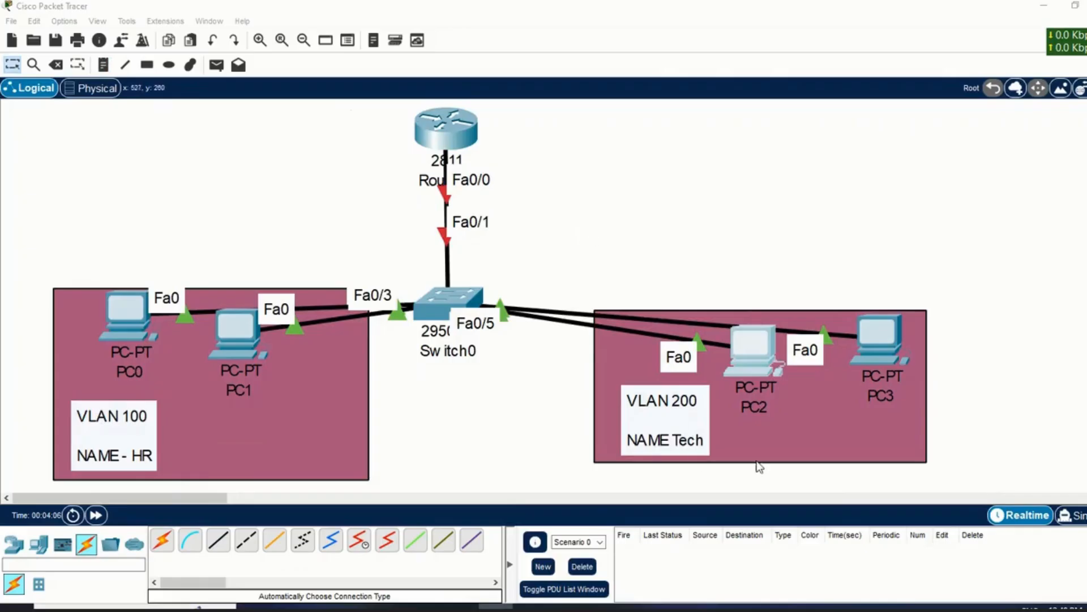
Rename PC2's display label to 20.0.0.2.
click(766, 406)
drag(776, 405, 736, 404)
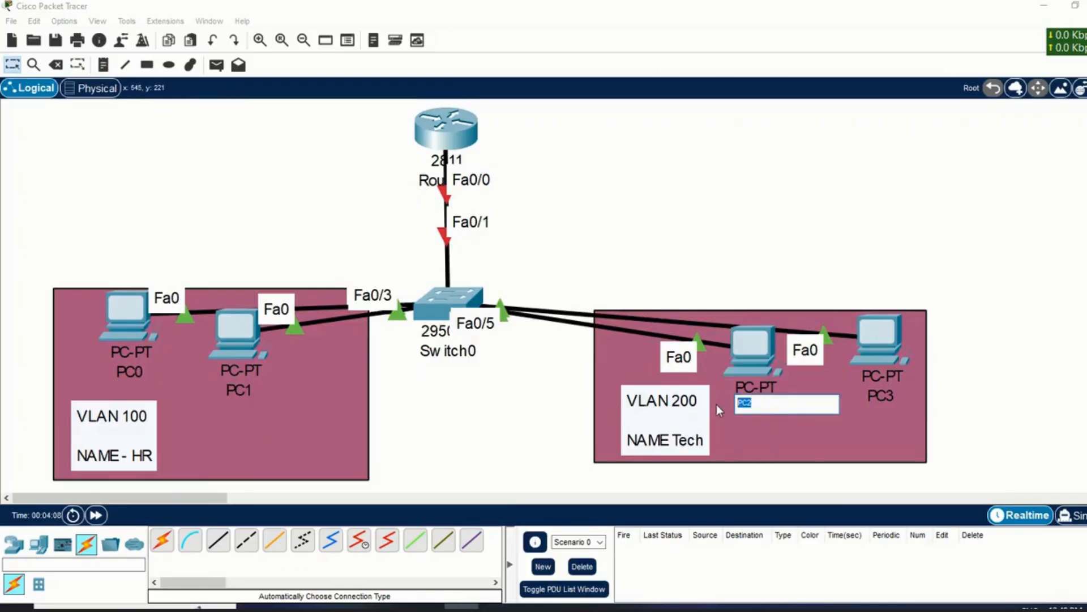
text(20.0.0.2)
Rename PC3's display label to 20.0.0.3 and PC0's display label to 10.0.0.1.
click(878, 397)
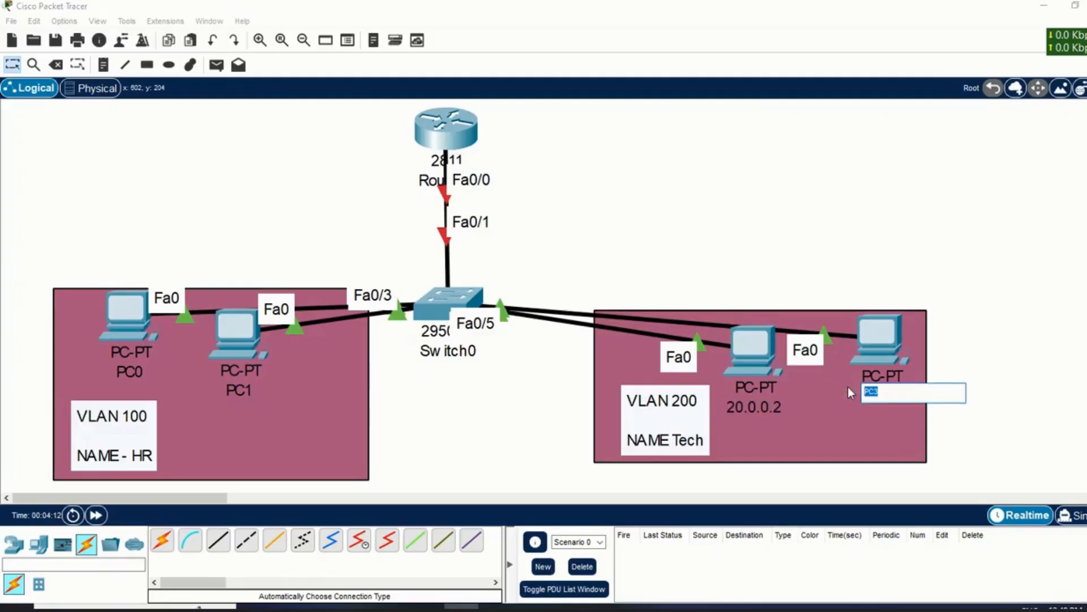
text(20.0.0.3)
click(136, 371)
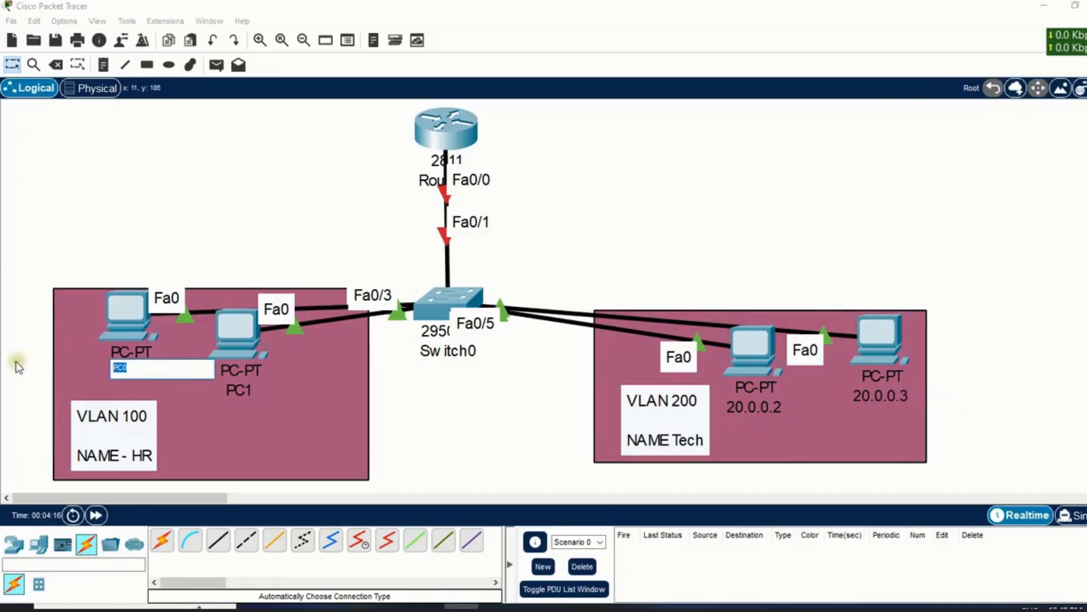
text(1)
Rename PC1's display label to 10.0.0.3.
click(254, 394)
text(10.0.0.3)
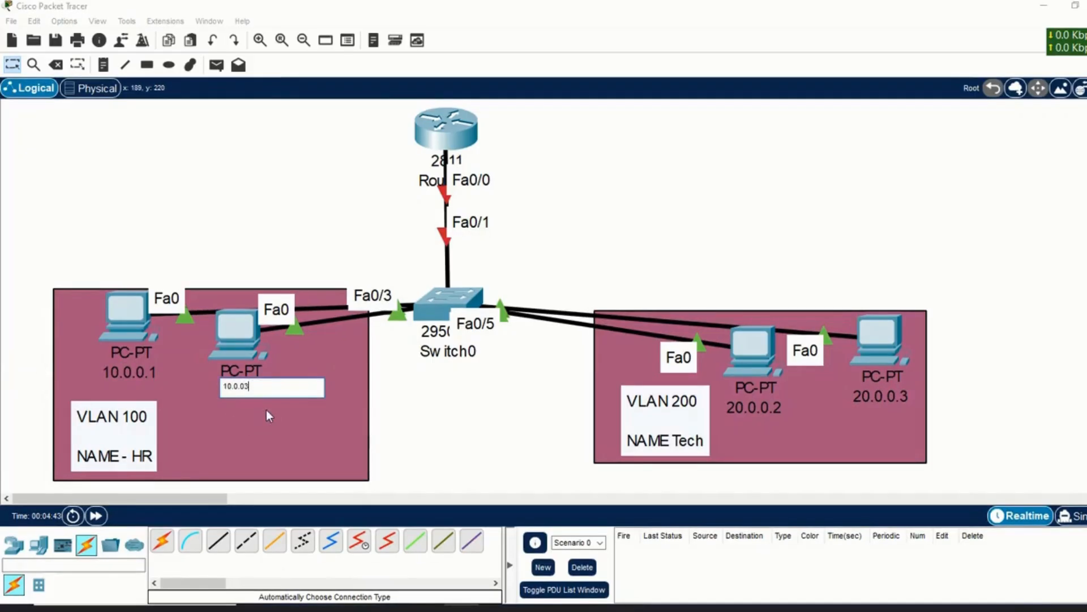
click(207, 399)
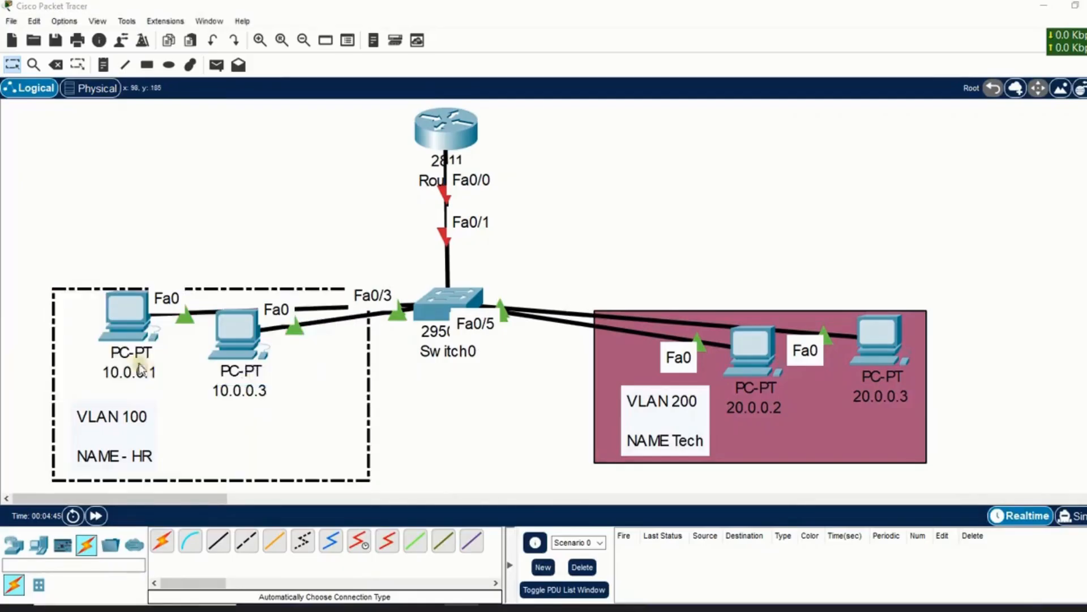
Change the display label of the first PC in the VLAN 100 rectangle to 10.0.0.2.
click(150, 372)
click(153, 374)
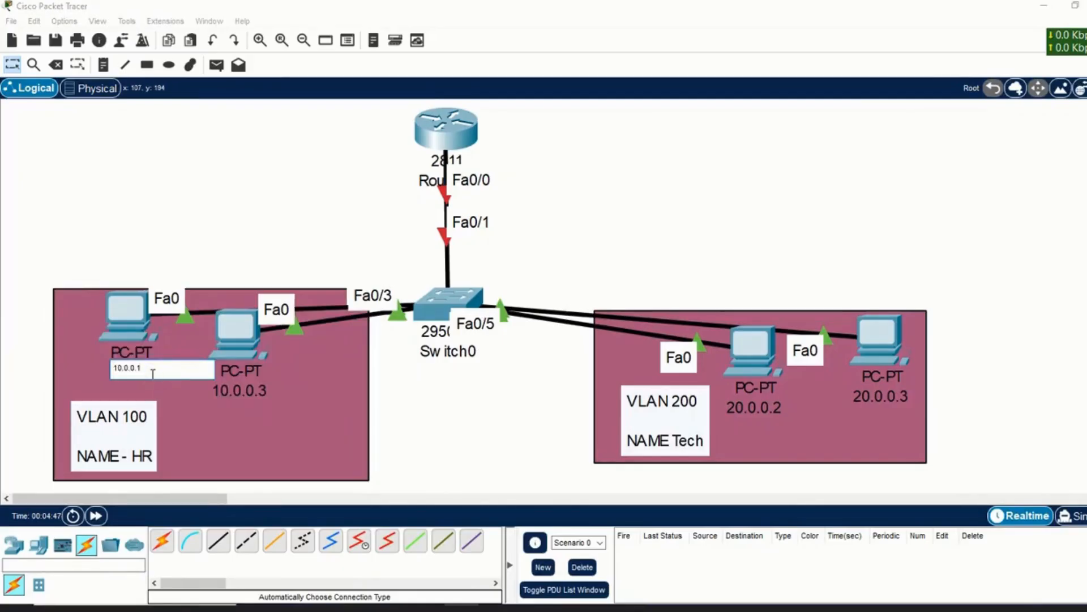
key(Return)
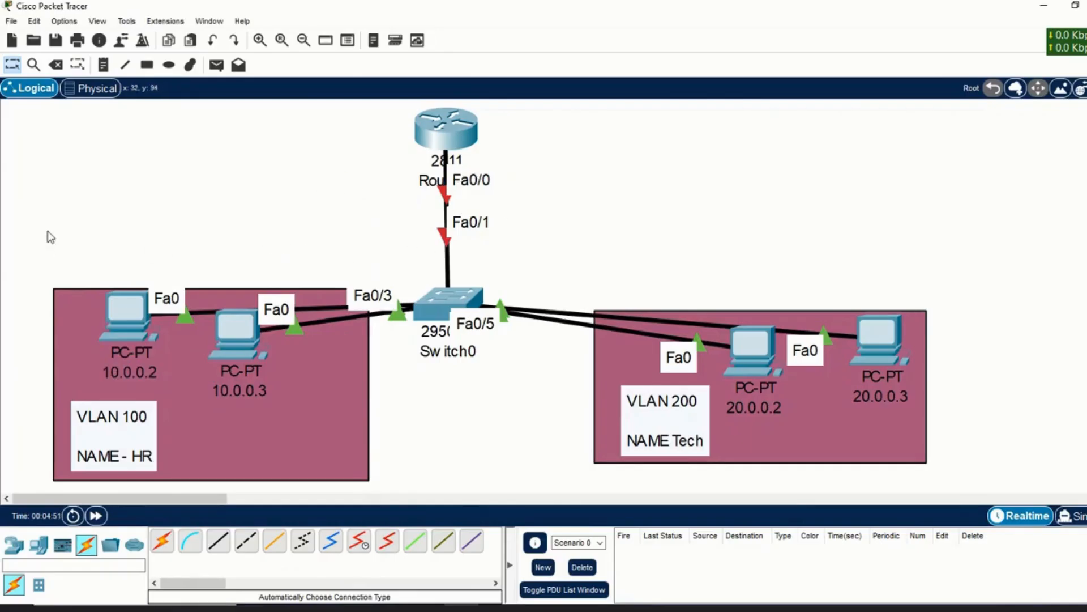
drag(52, 230, 282, 454)
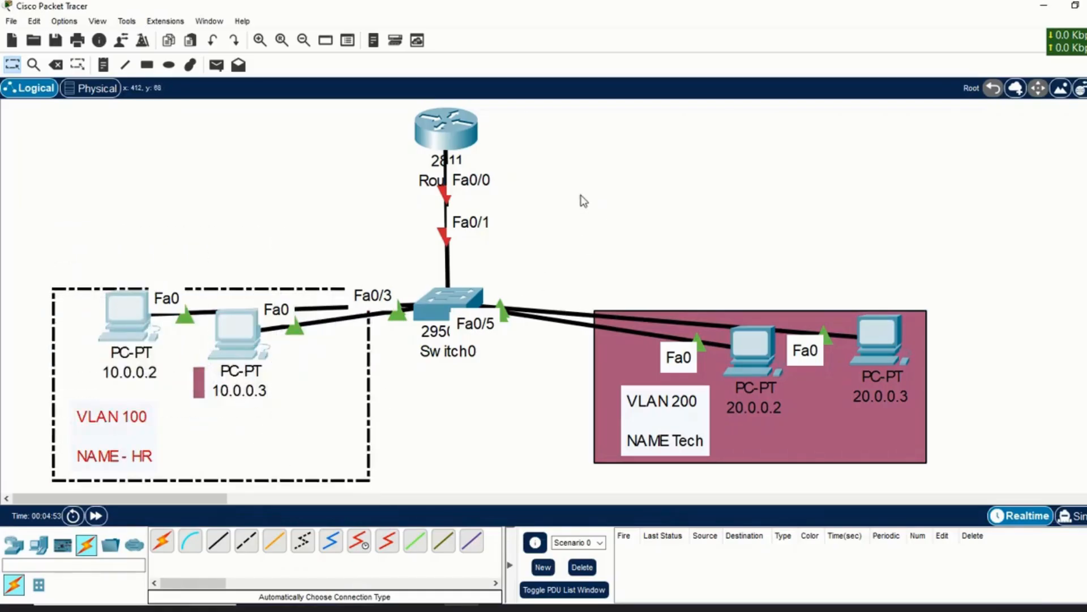
drag(580, 195, 1021, 321)
click(1021, 320)
Place a note to the left of the router reading "10.0.0.1".
click(103, 65)
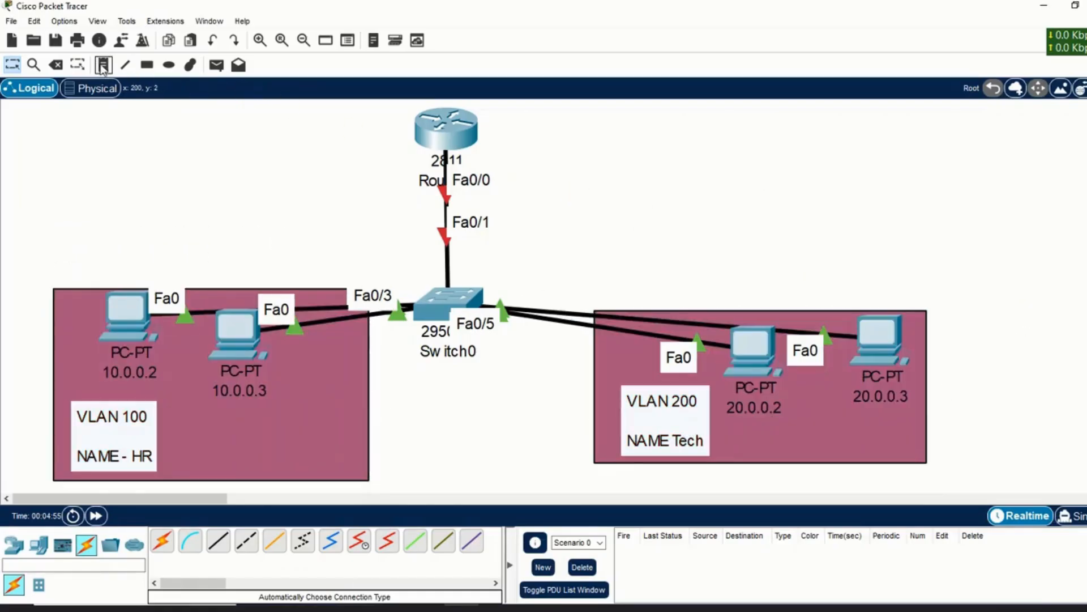
click(334, 172)
text(10.0)
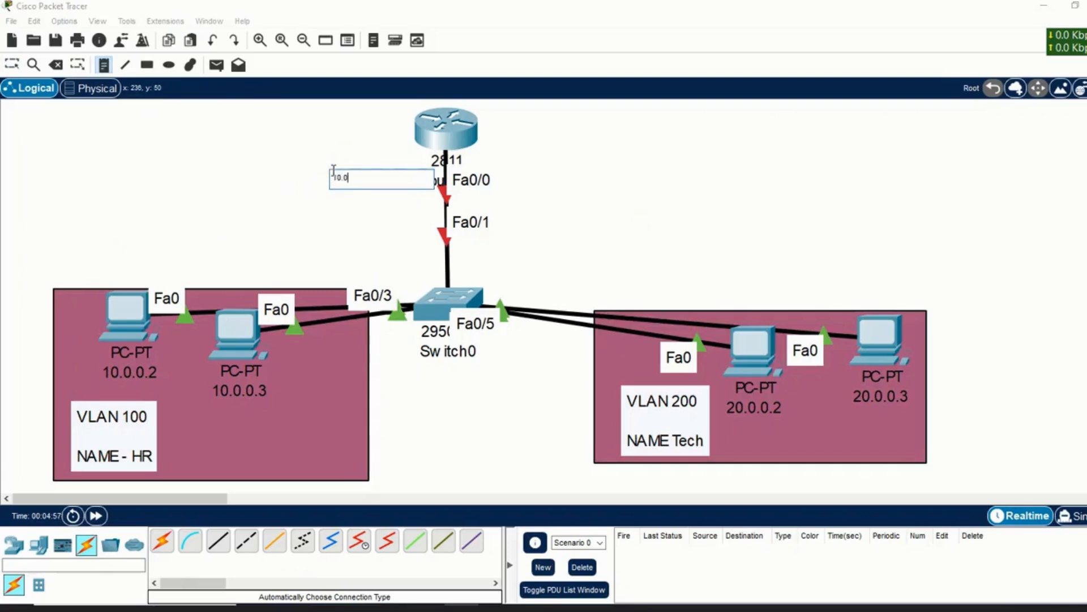
text(.0.1)
Place a note to the right of the router reading "20.0.0.02".
click(501, 173)
text(20)
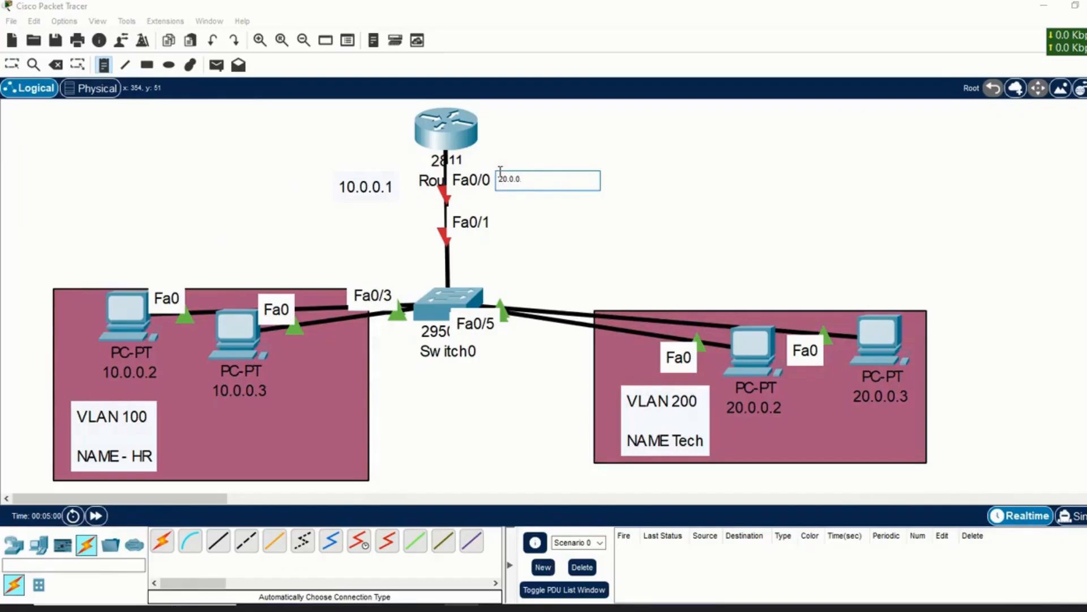
text(.0.0.)
key(Escape)
double_click(540, 191)
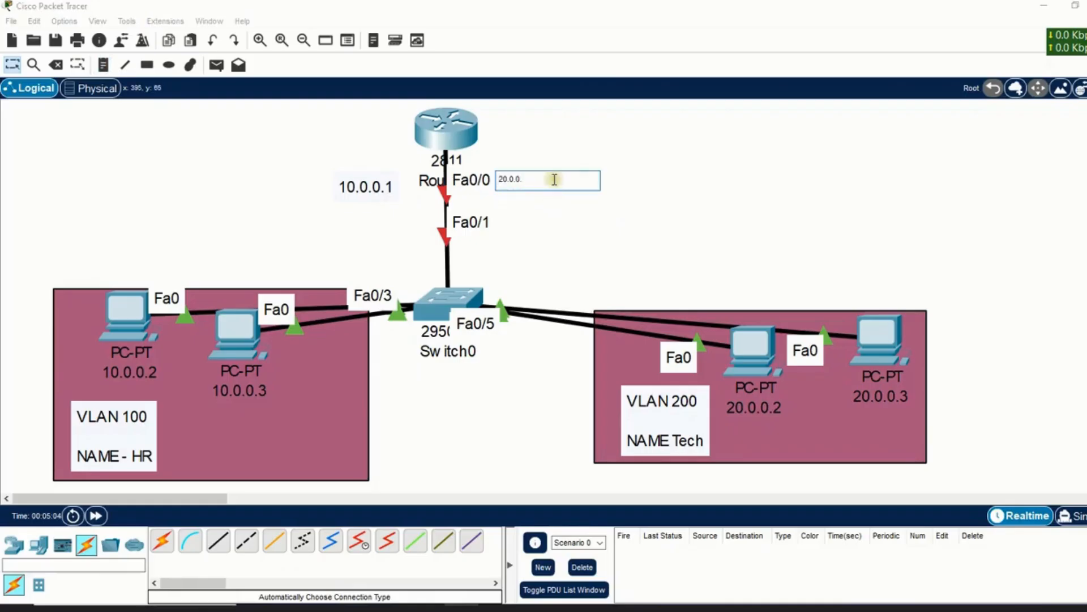
click(720, 169)
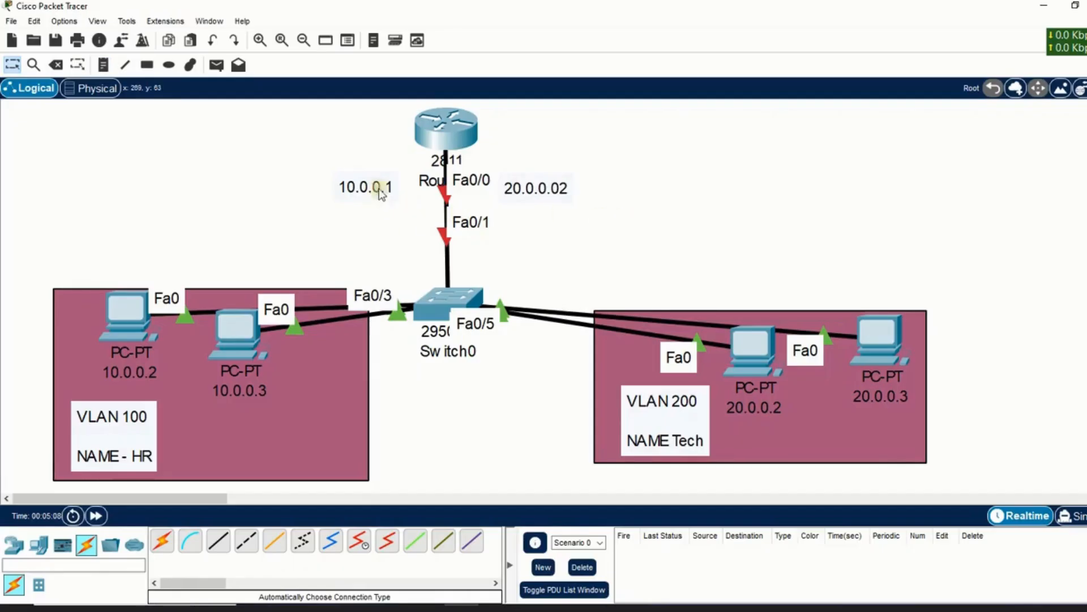
Move the two address notes slightly away from the router link, and nudge the PC labelled 10.0.0.3 a little to the right.
drag(379, 188, 351, 214)
click(559, 194)
drag(561, 195, 585, 194)
drag(347, 222, 368, 209)
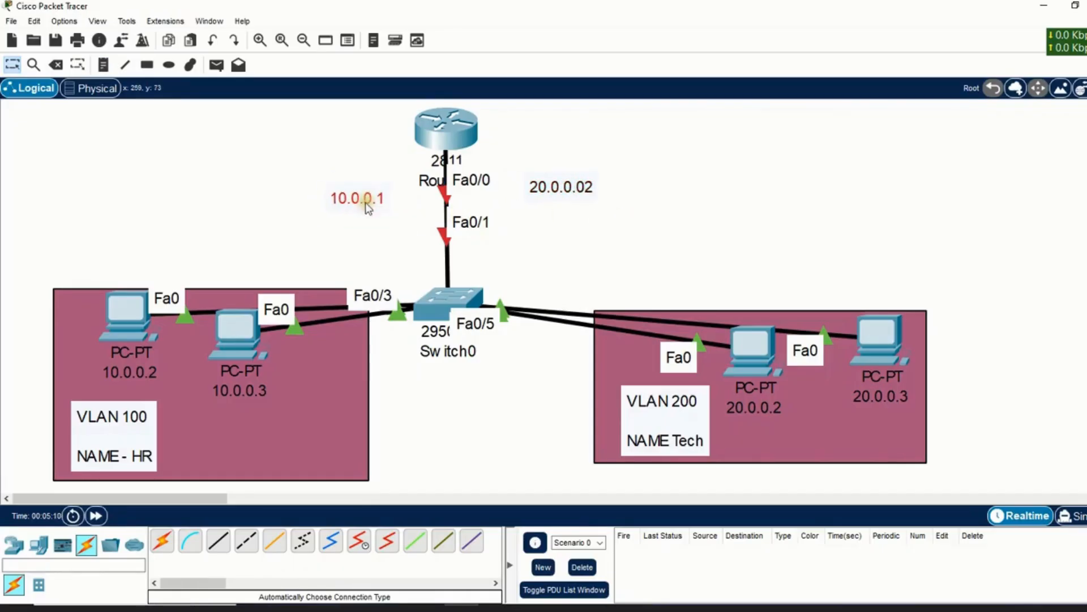
click(633, 206)
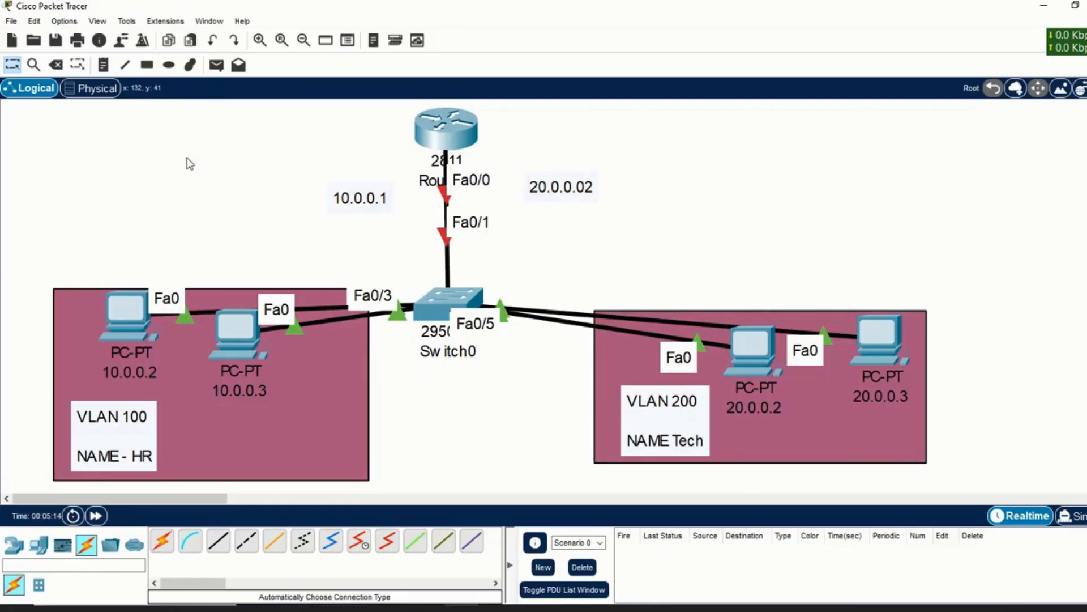
mouse_move(220, 339)
mouse_down()
mouse_move(223, 325)
mouse_move(225, 337)
mouse_up()
click(447, 303)
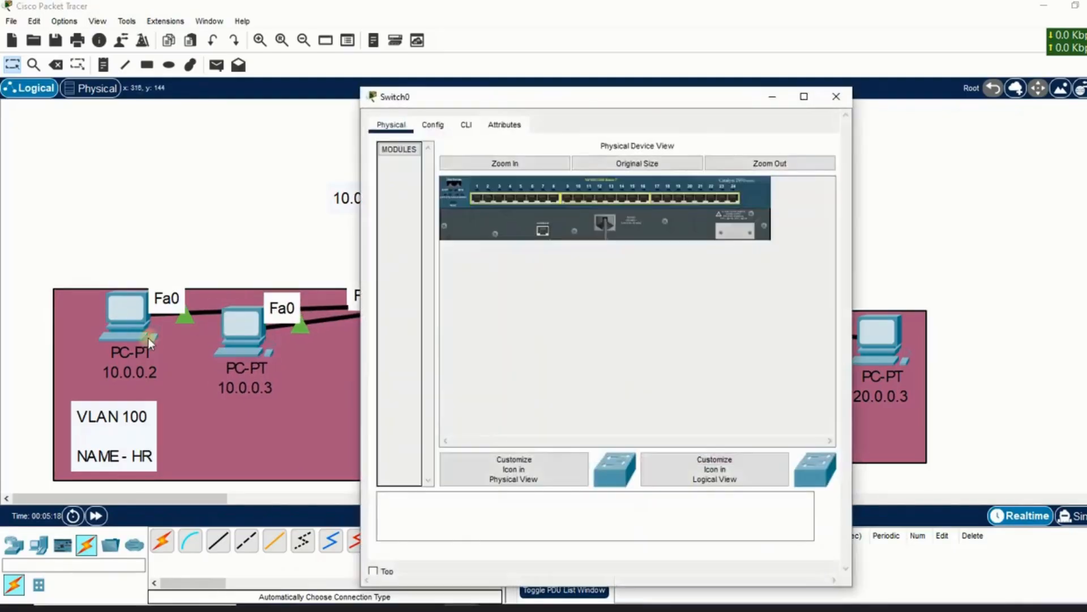
click(226, 276)
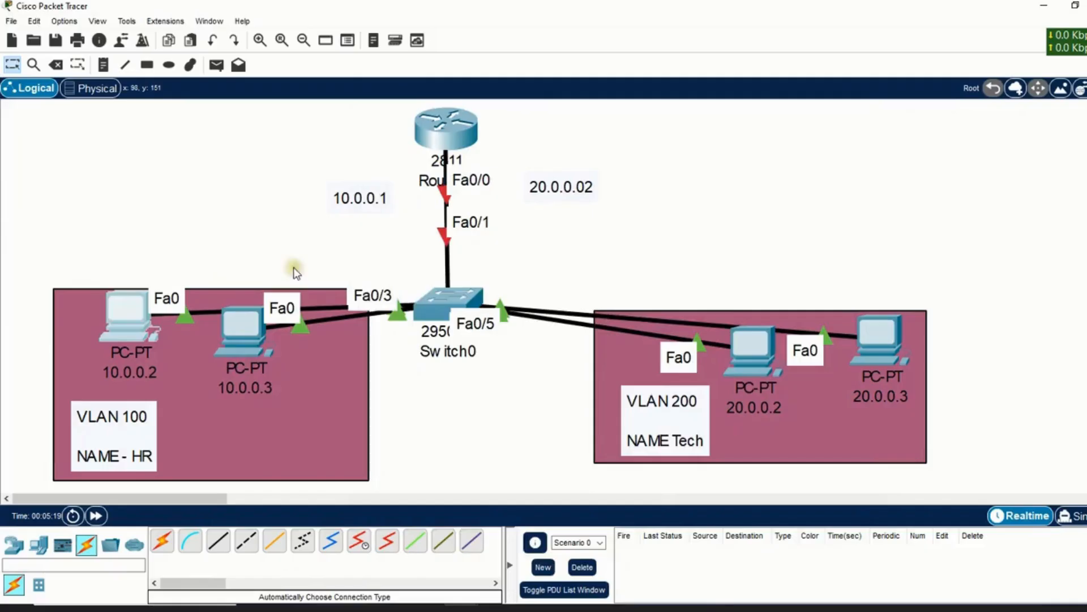
Give the first VLAN 100 PC the static IPv4 address 10.0.0.2 with its default subnet mask.
click(139, 305)
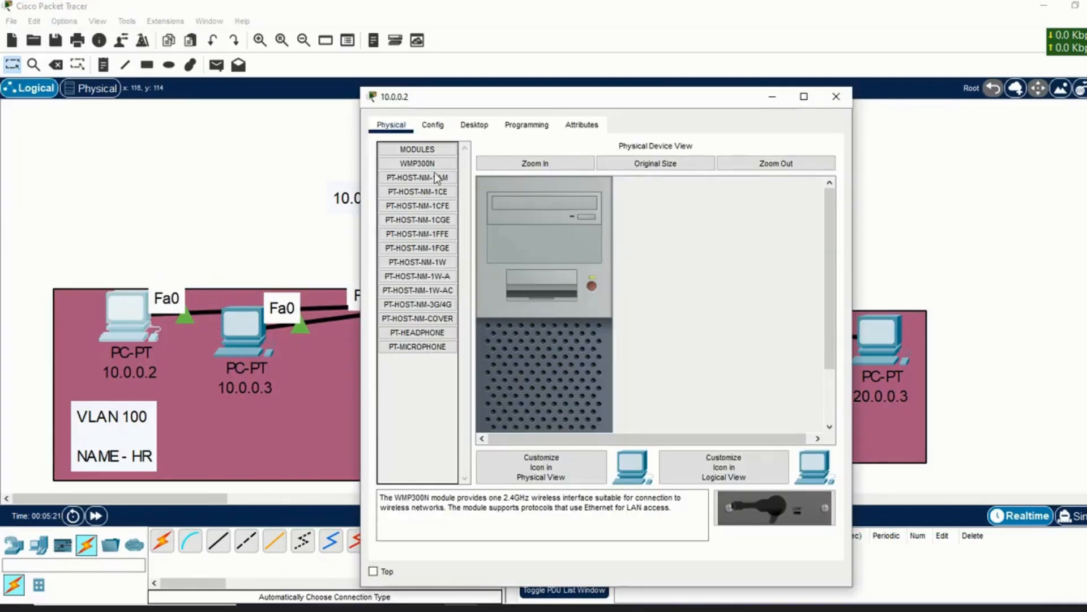
click(478, 126)
click(416, 182)
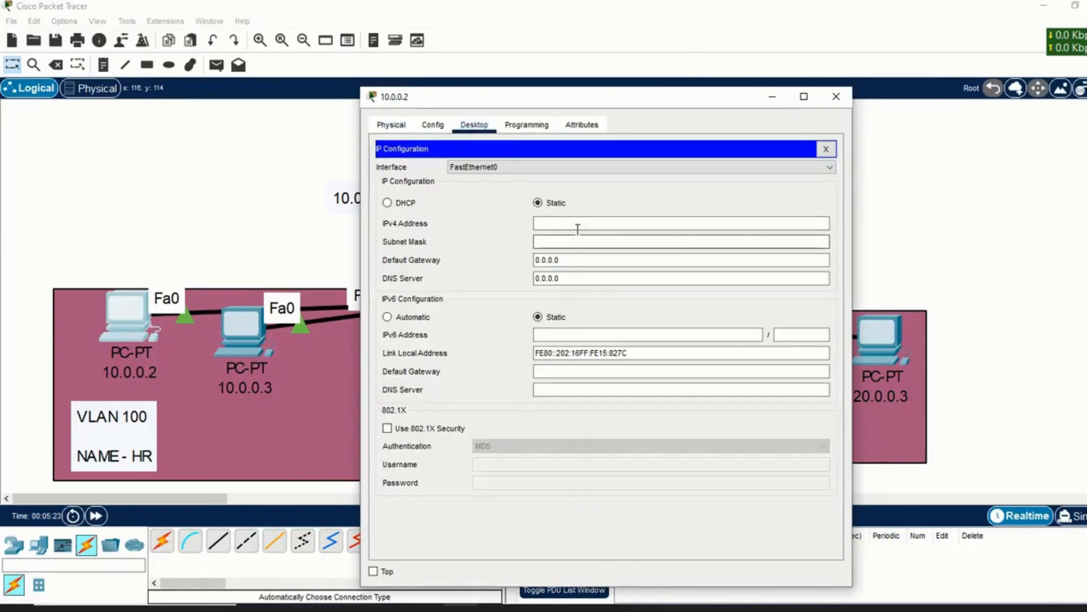
click(578, 224)
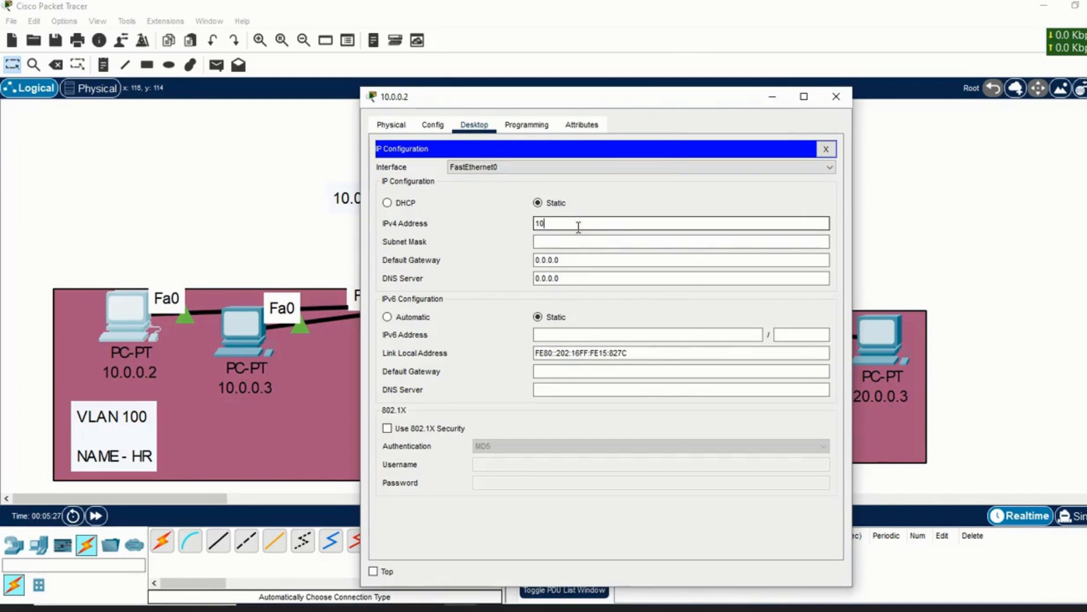
text(10.0.0.2)
key(Tab)
Give the second VLAN 100 PC the static IPv4 address 10.0.0.3 with its default subnet mask.
click(237, 331)
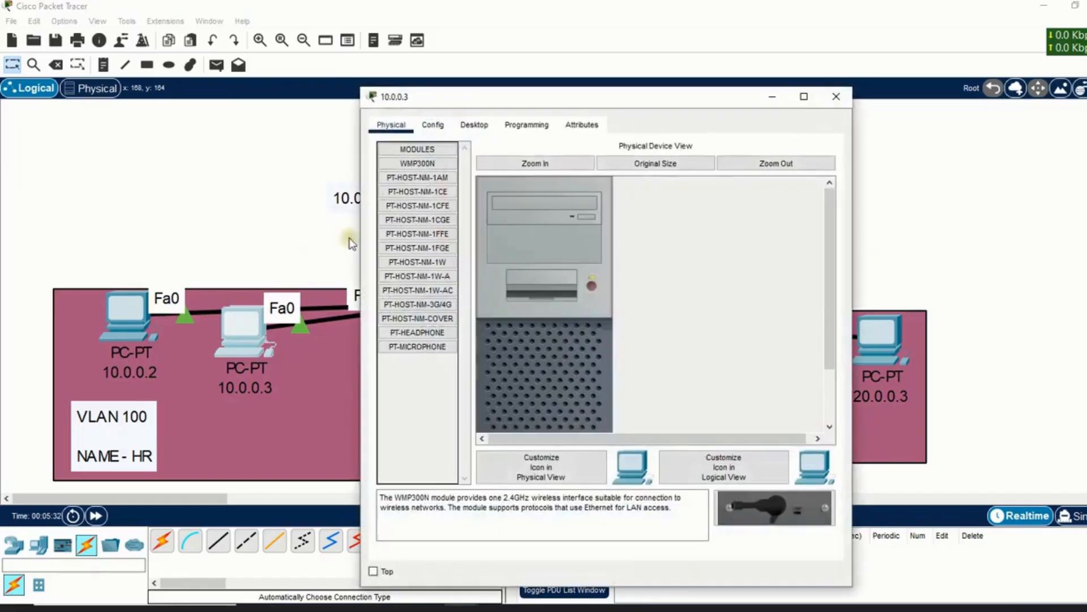
click(474, 124)
click(453, 213)
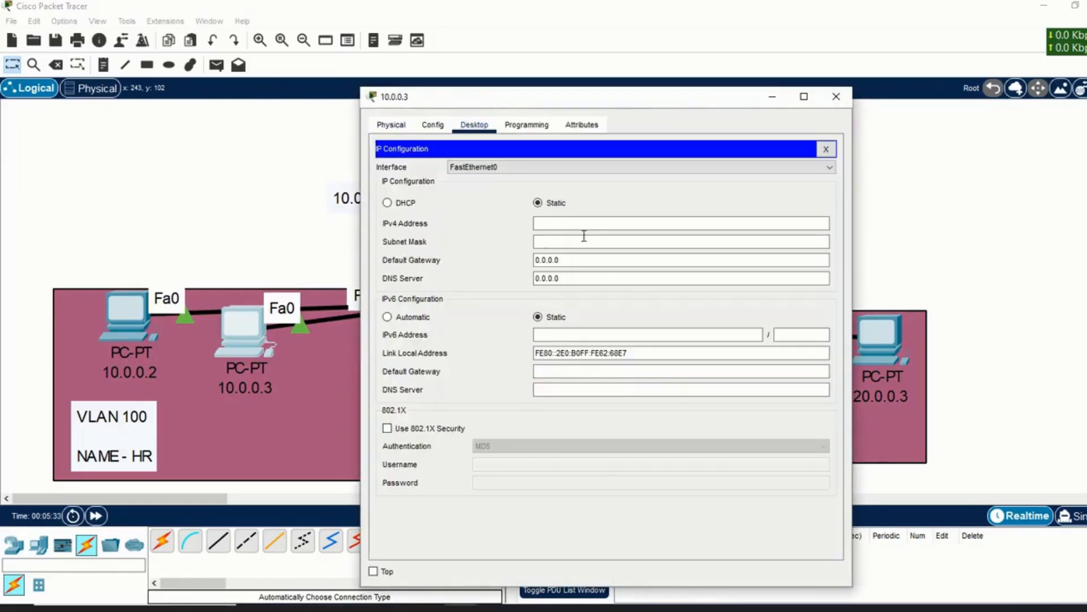
click(566, 223)
text(10.0.0.3)
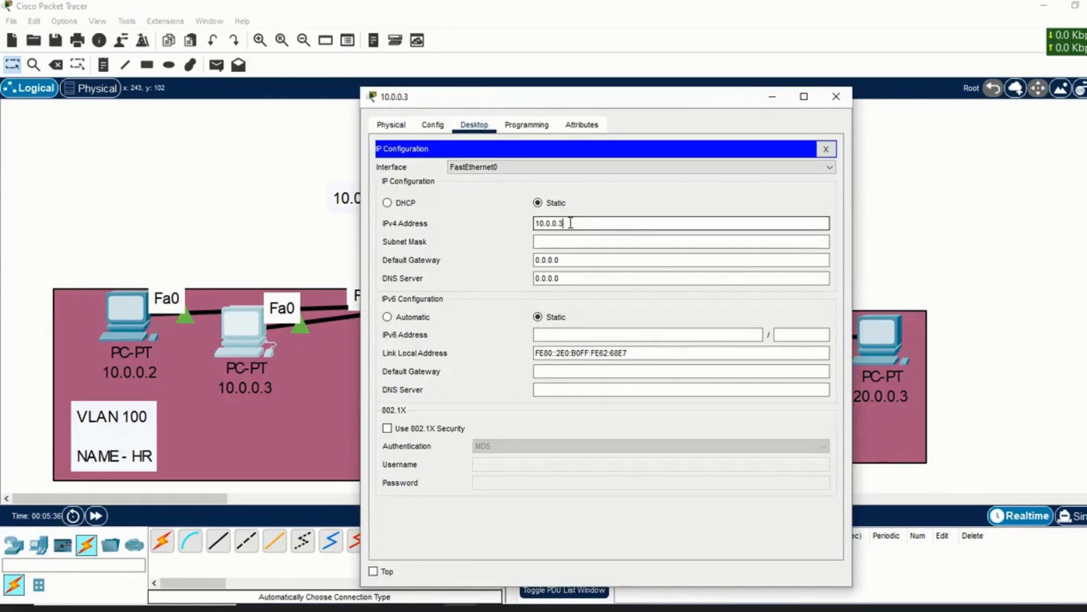
key(Tab)
click(227, 214)
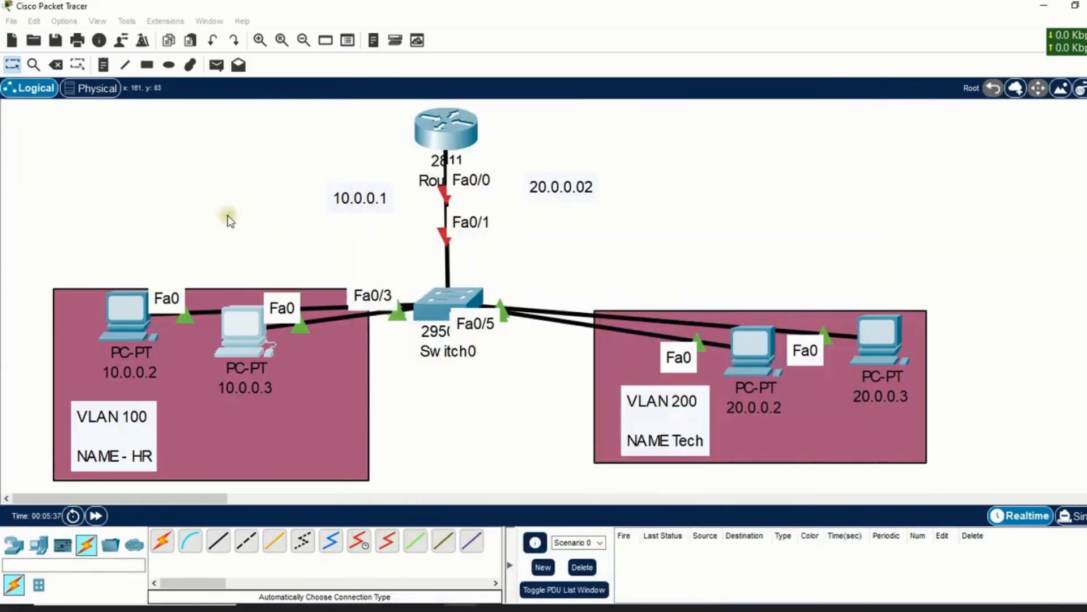
Give the first VLAN 200 PC the static IPv4 address 20.0.0.2 with subnet mask 255.0.0.0.
click(774, 369)
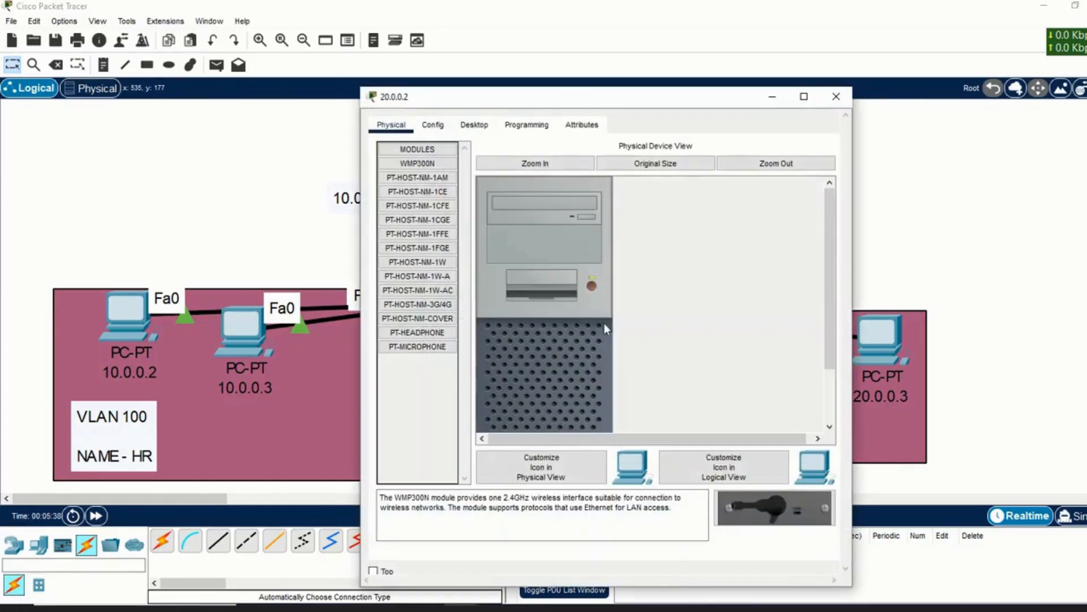
click(474, 124)
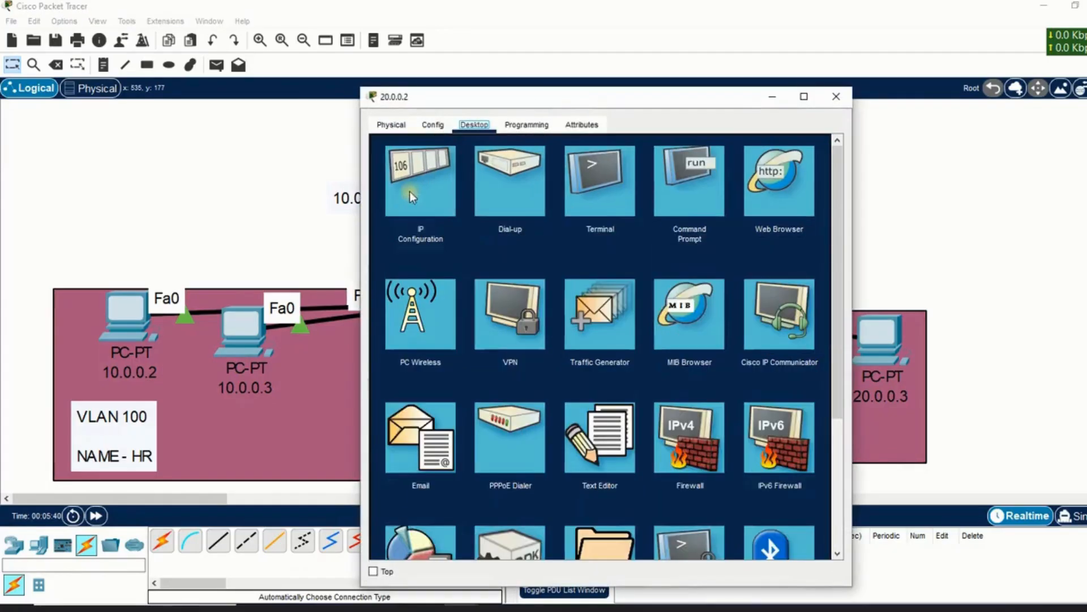
click(410, 186)
text(20)
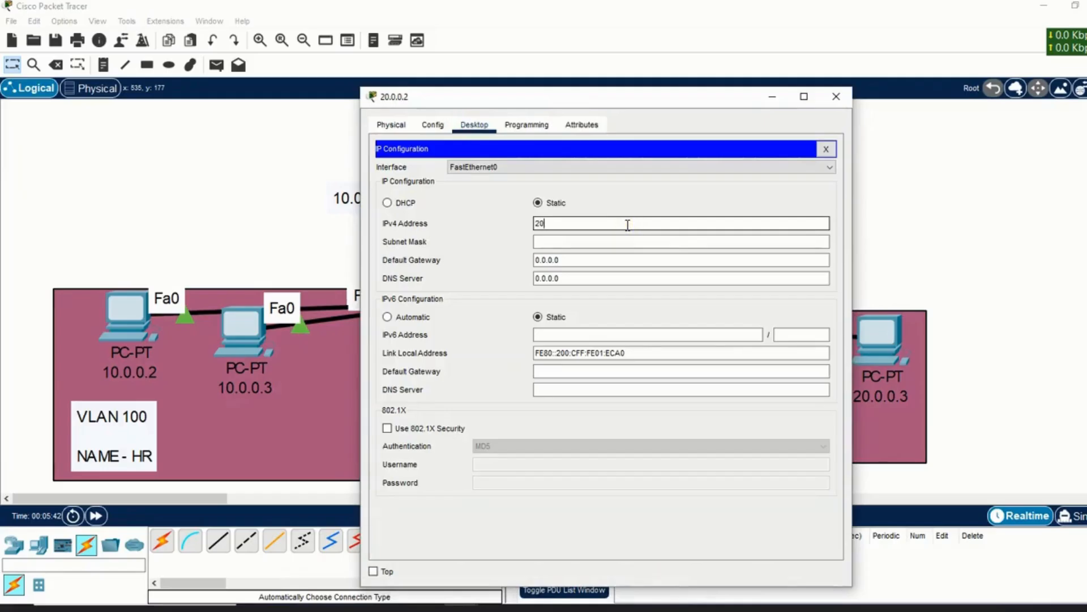
text(.0.0.02)
key(Tab)
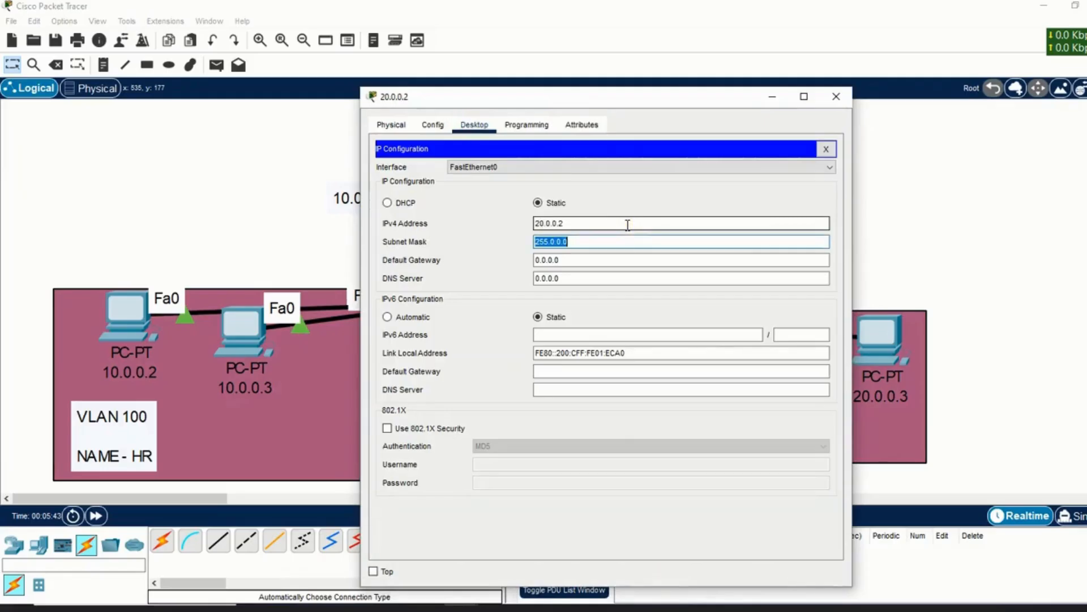
click(1017, 272)
Configure the second VLAN 200 PC with static IPv4 address 20.0.0.3, subnet mask 255.0.0.0 and default gateway 20.0.0.1.
click(873, 330)
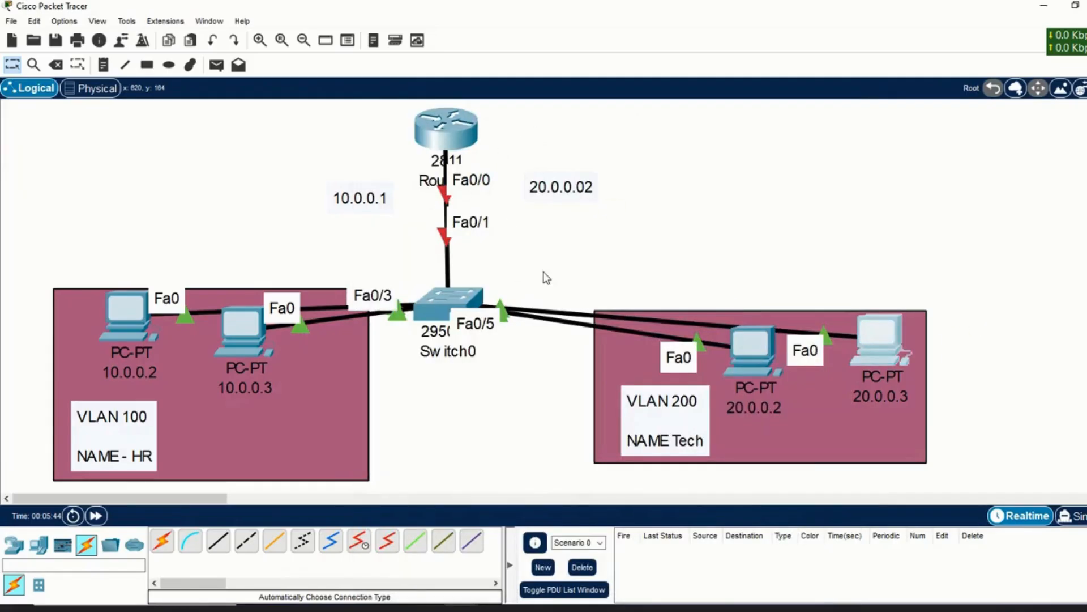
click(875, 357)
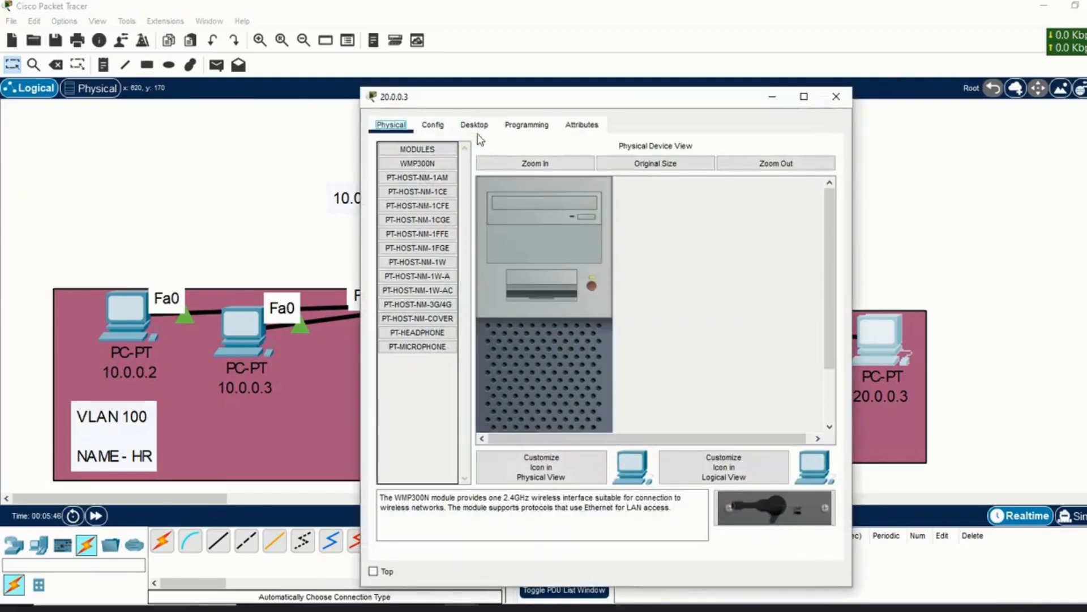
click(474, 124)
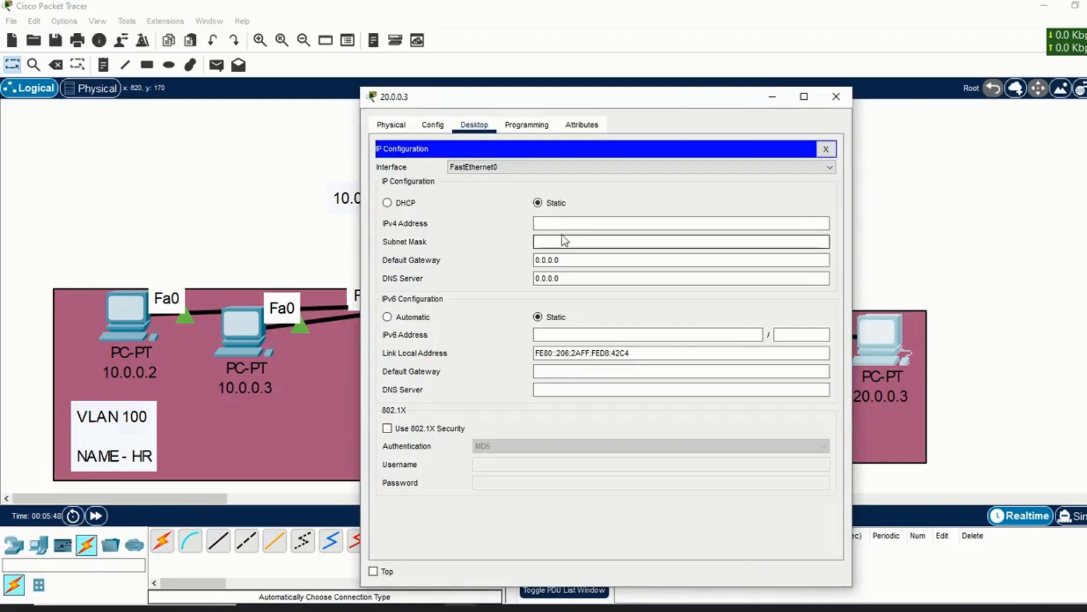
click(571, 222)
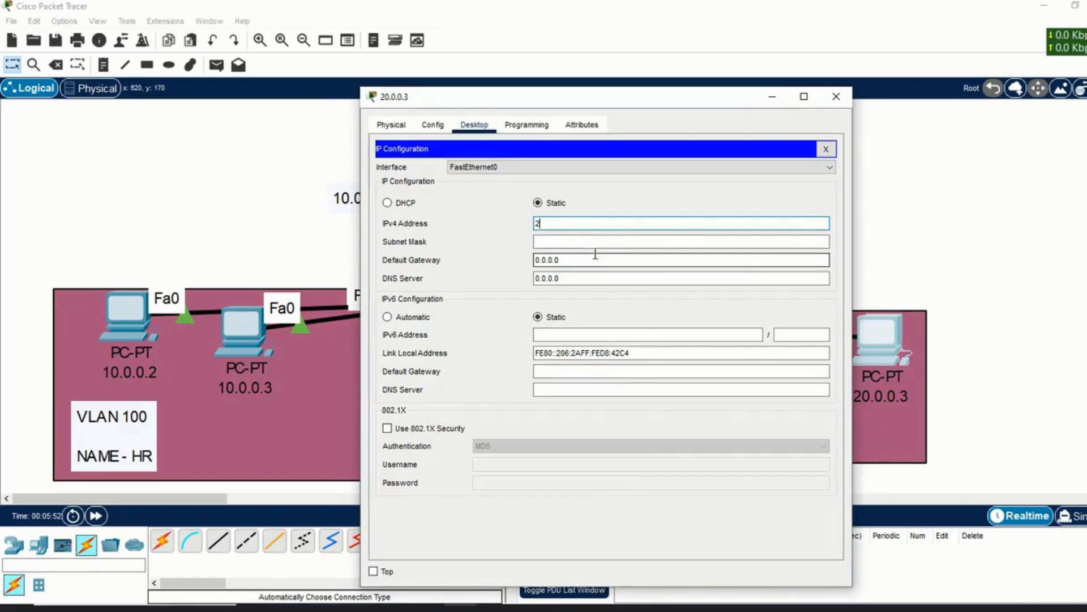
key(Tab)
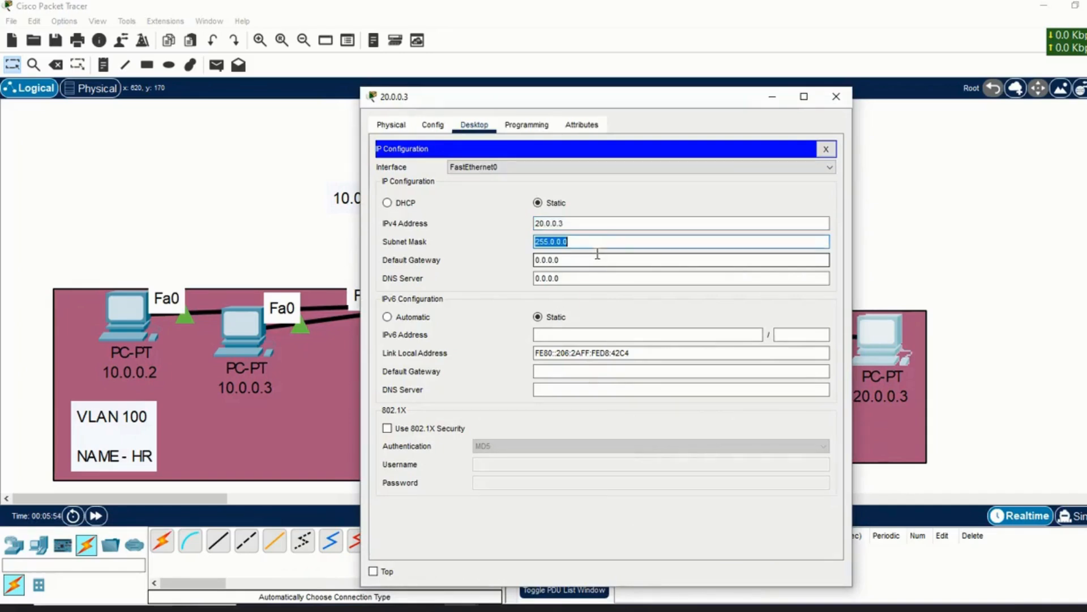
drag(593, 260, 510, 265)
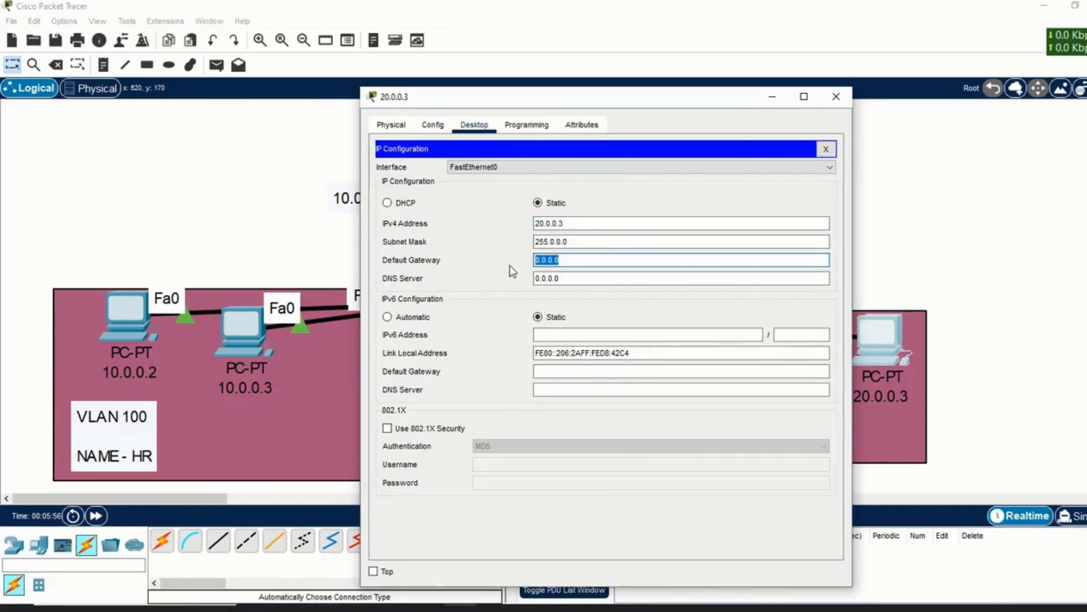
text(20.0.0.1)
Correct the note beside the router on the VLAN 200 side to read 20.0.0.1.
drag(552, 105, 845, 111)
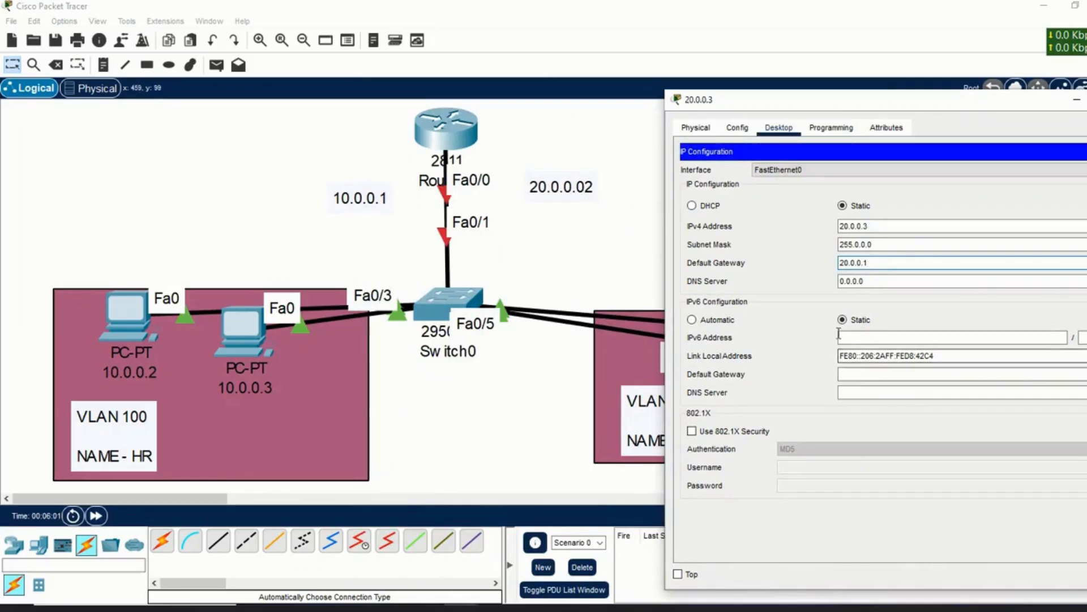
click(575, 195)
click(588, 192)
key(BackSpace)
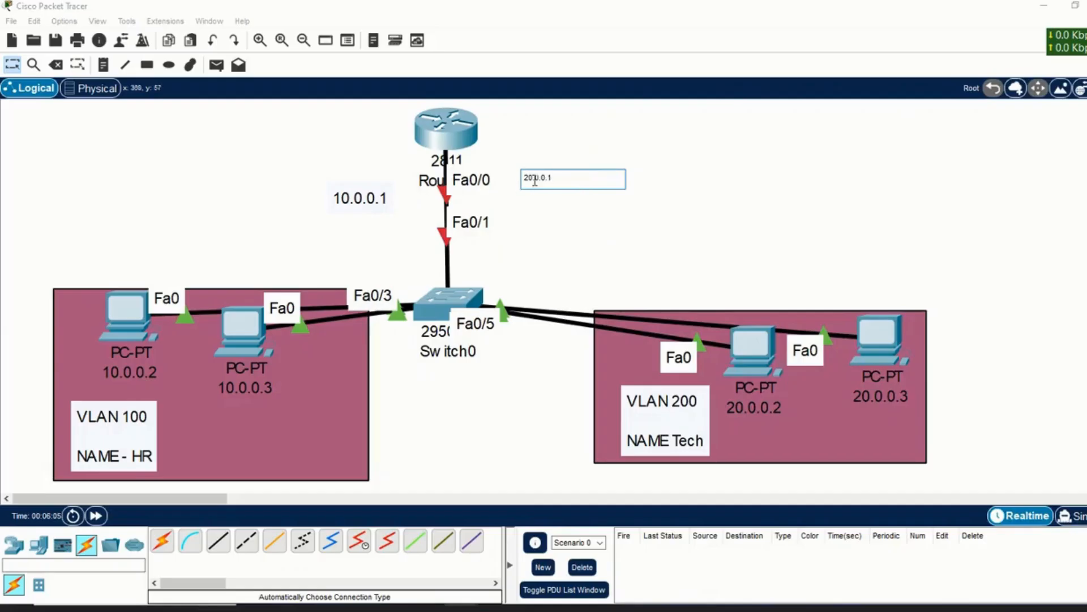
Set the default gateway of the first VLAN 200 PC to 20.0.0.1.
click(898, 343)
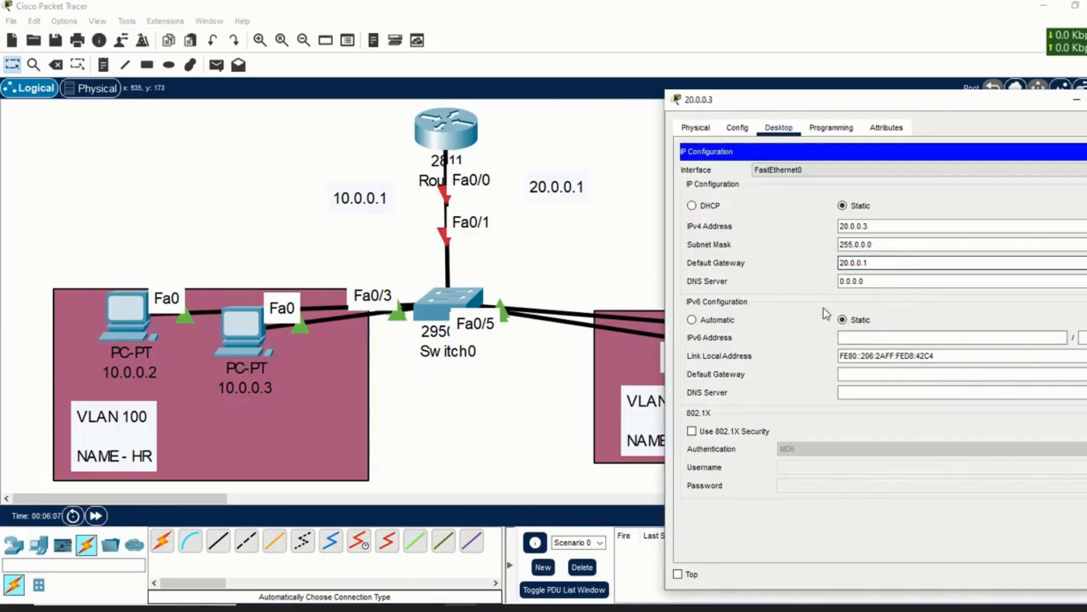
click(624, 242)
click(743, 352)
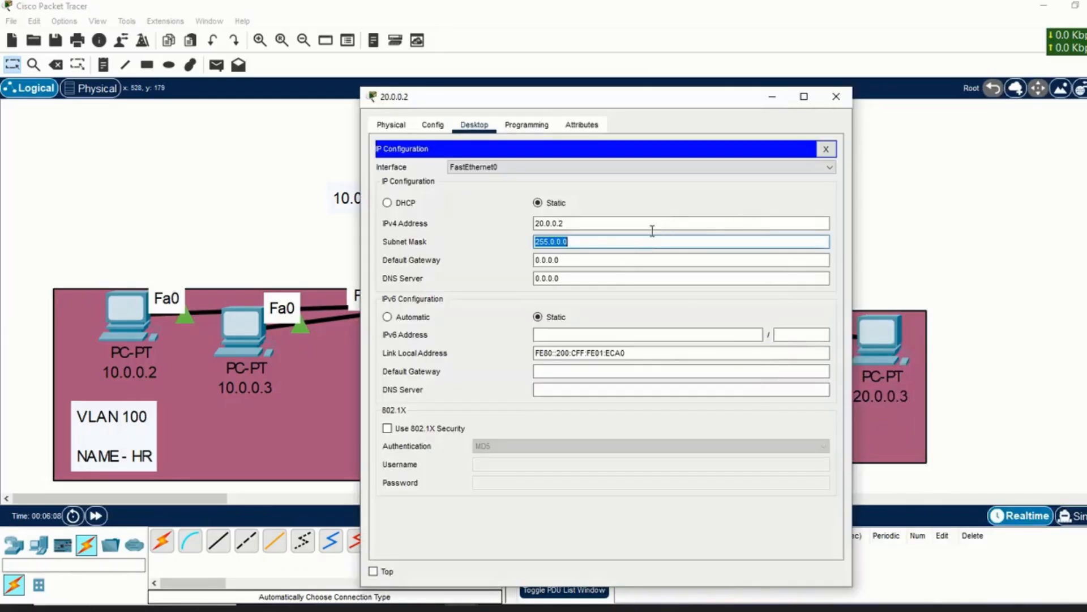
click(602, 259)
text(20.0.0.1)
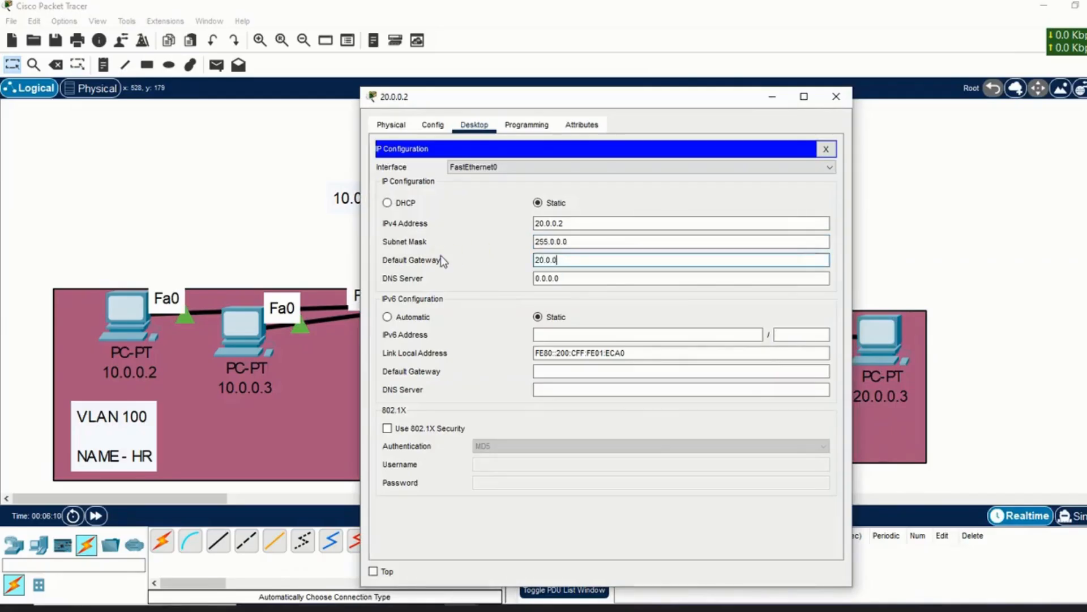
click(258, 228)
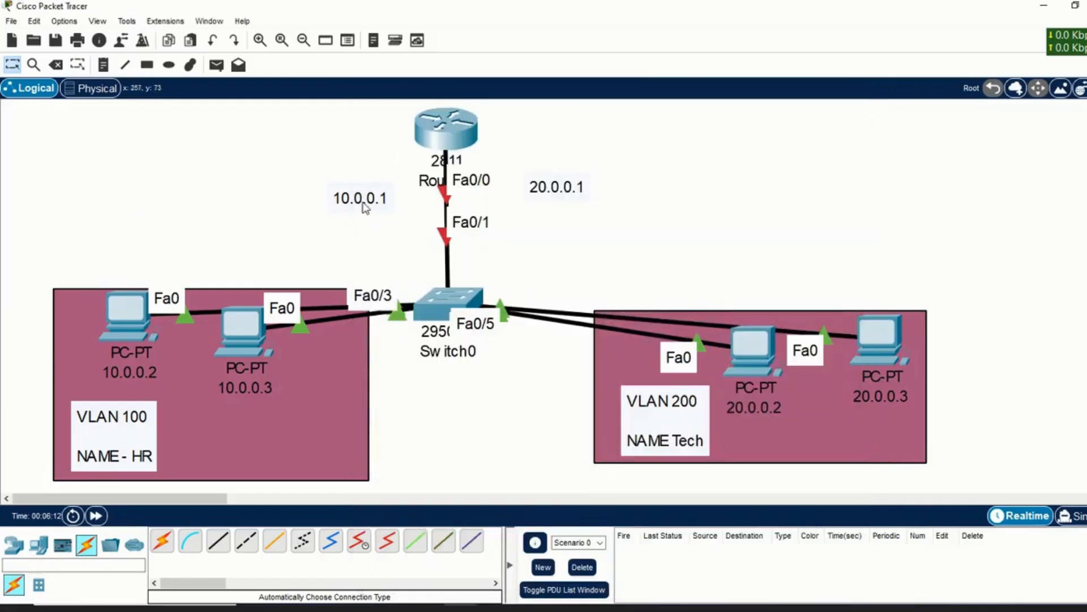
Set the default gateway of the first VLAN 100 PC to 10.0.0.1.
click(126, 317)
click(590, 262)
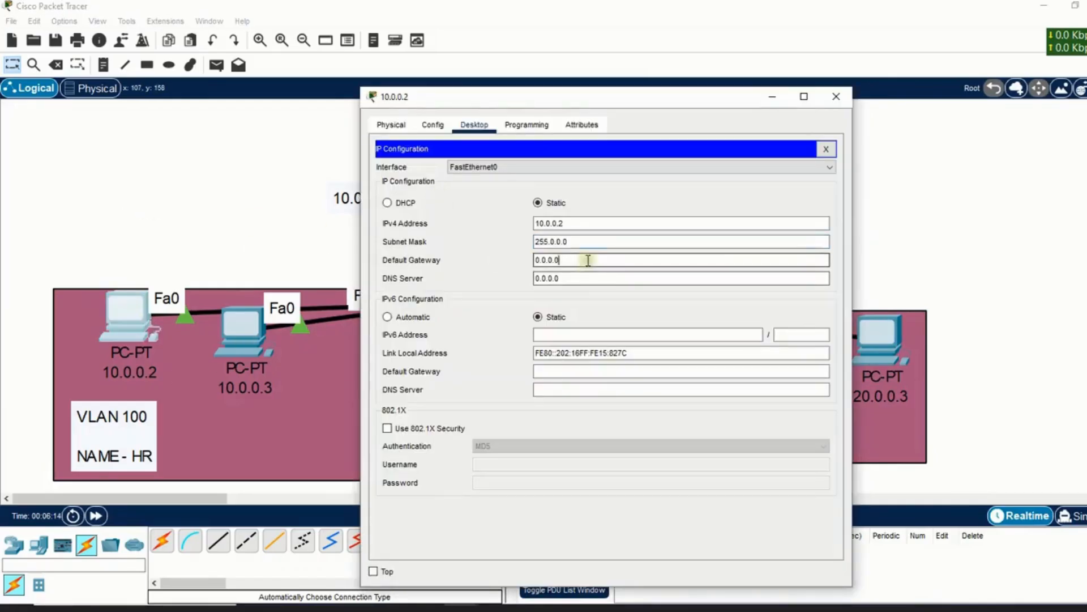
text(1)
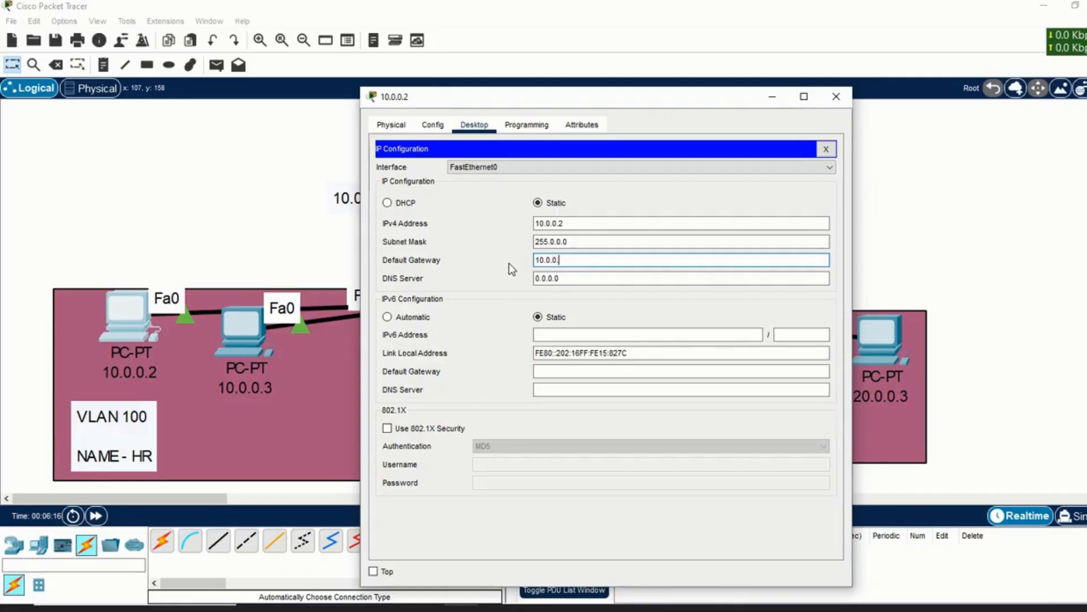
click(259, 238)
Set the default gateway of the second VLAN 100 PC to 10.0.0.1.
click(243, 327)
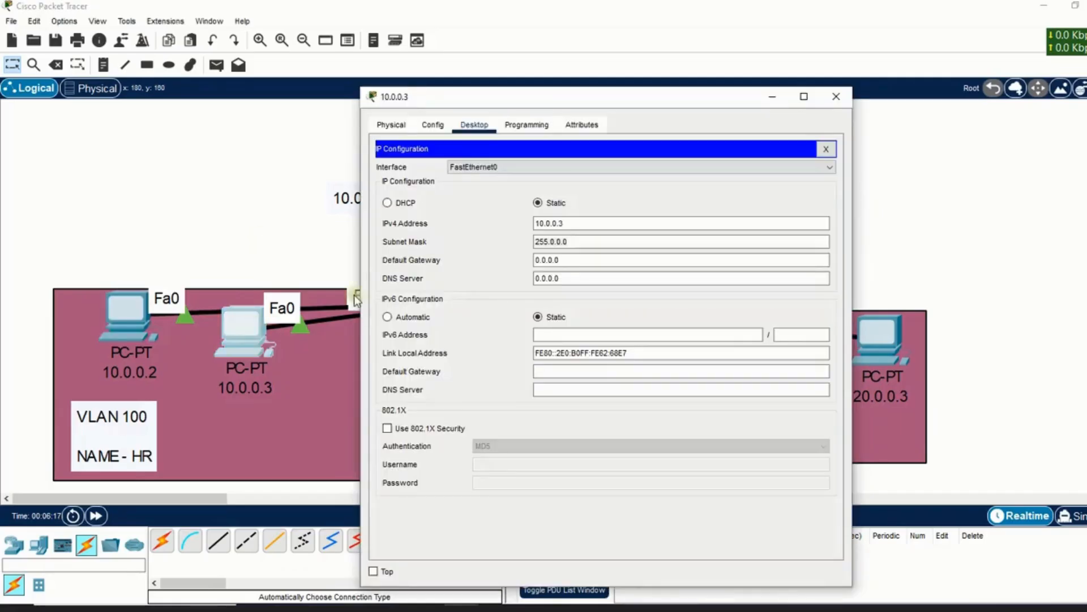
click(566, 260)
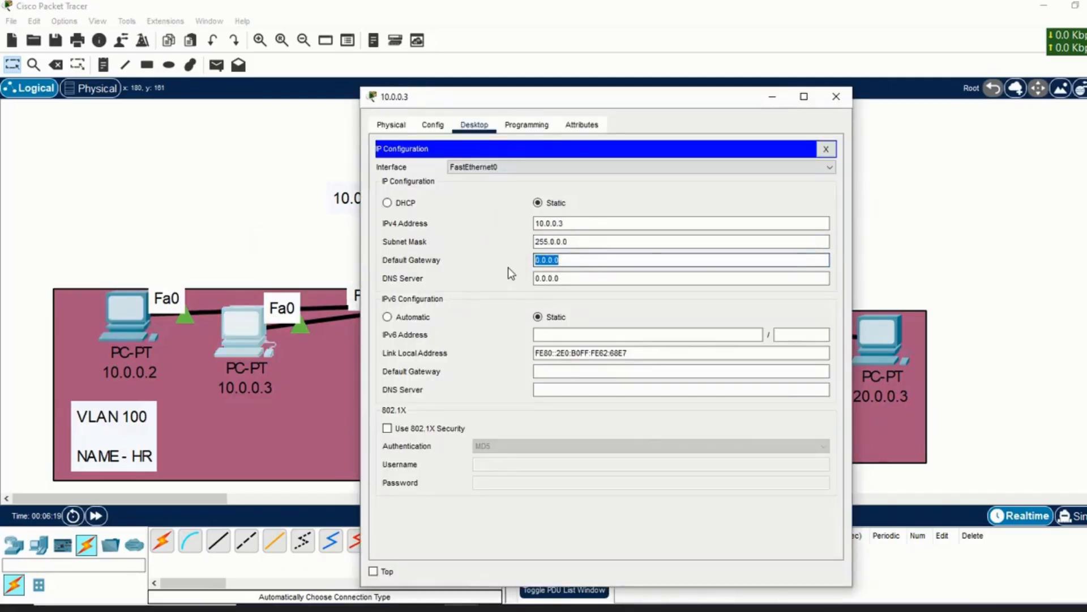
text(10.0.0.1)
click(269, 231)
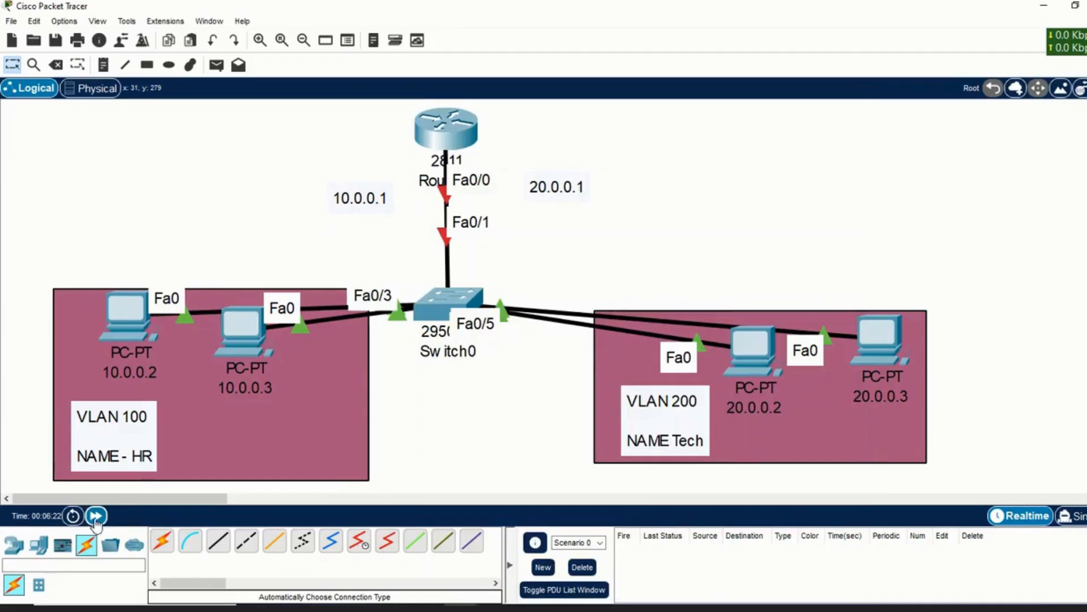
Fast-forward the simulation time and open the switch's command-line interface beside the topology.
click(97, 516)
click(96, 516)
click(444, 300)
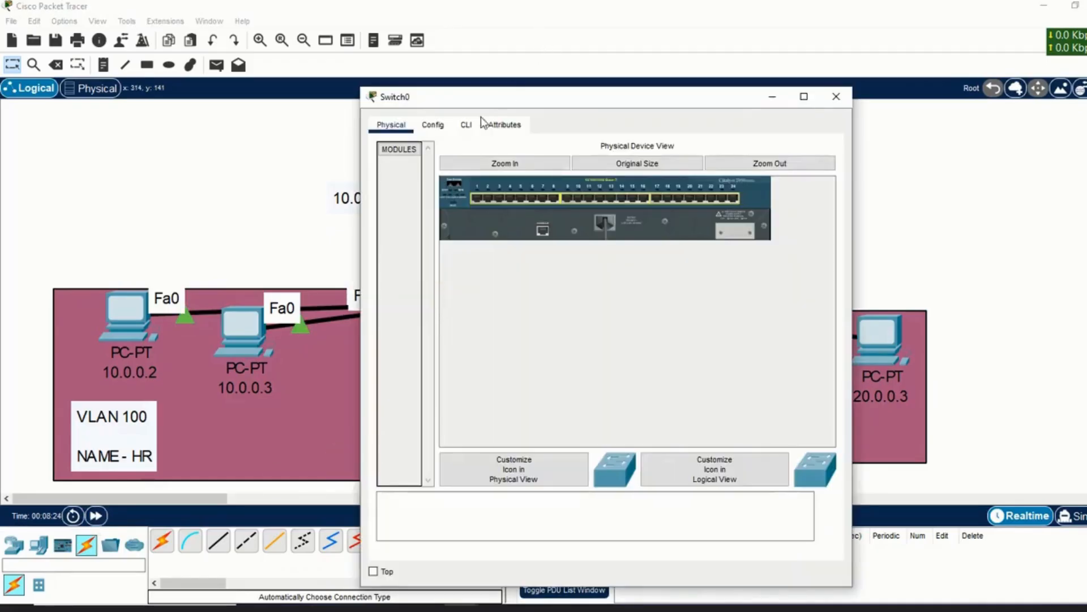
click(466, 125)
drag(565, 97, 735, 15)
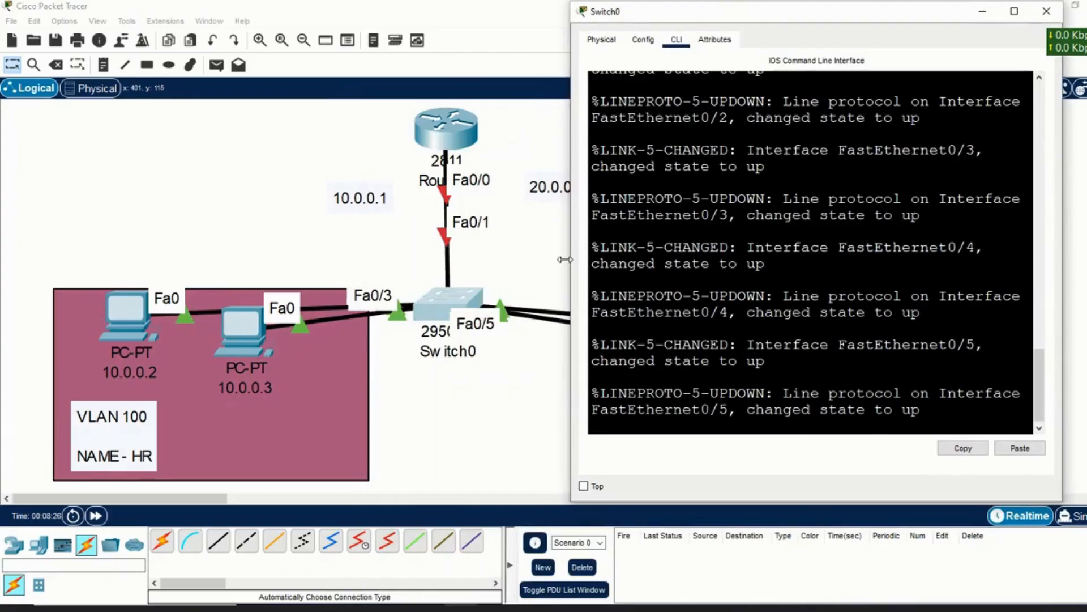
drag(569, 259, 529, 266)
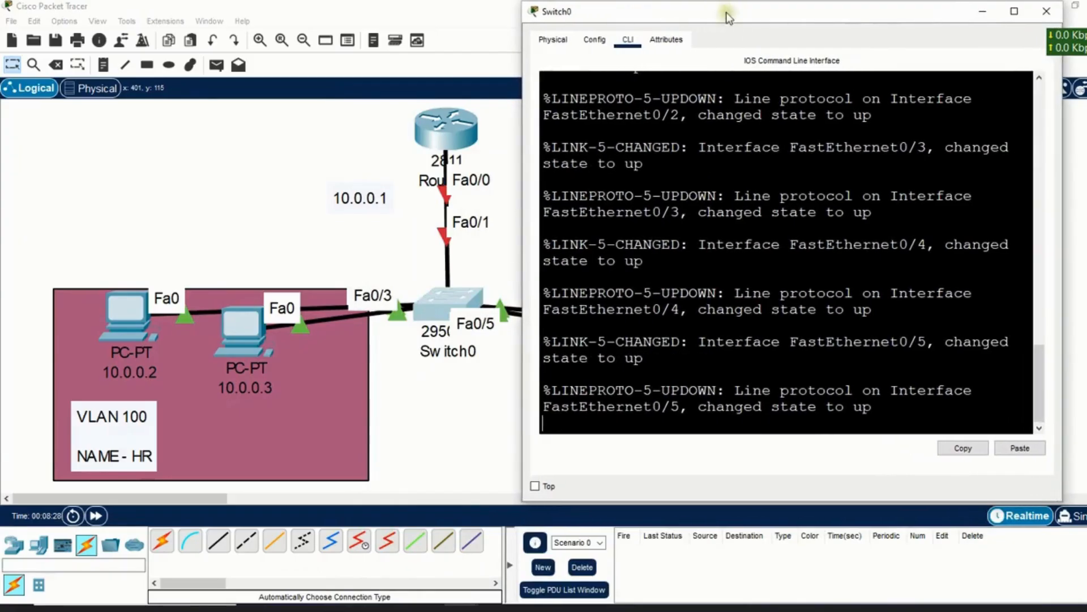
drag(727, 12, 778, 11)
Start the switch's console session and enter privileged EXEC mode with the en command.
key(Return)
key(Return)
key(Return)
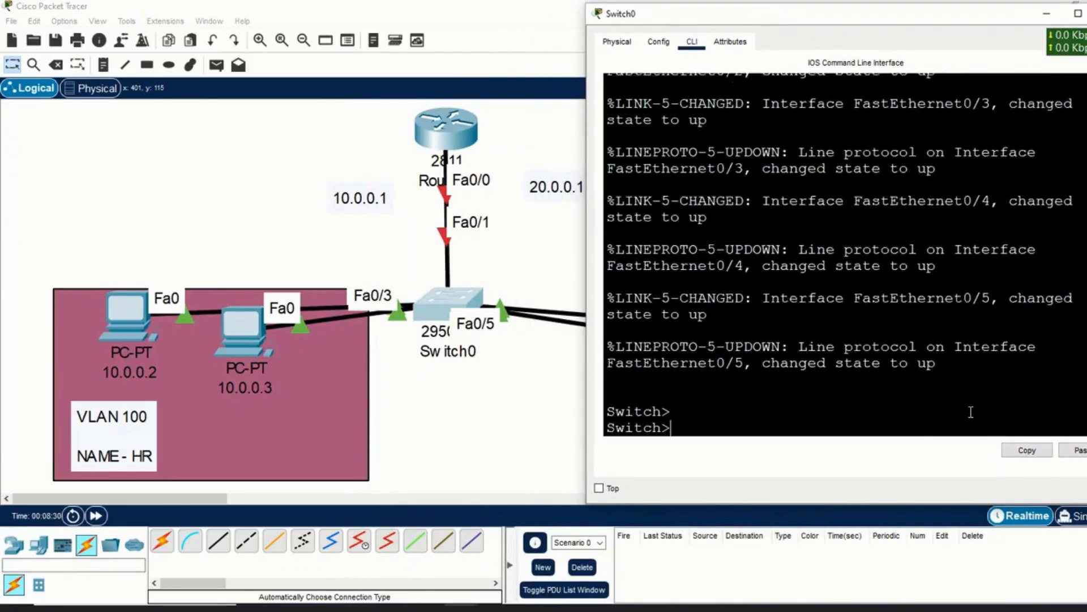
text(en)
key(Return)
key(Return)
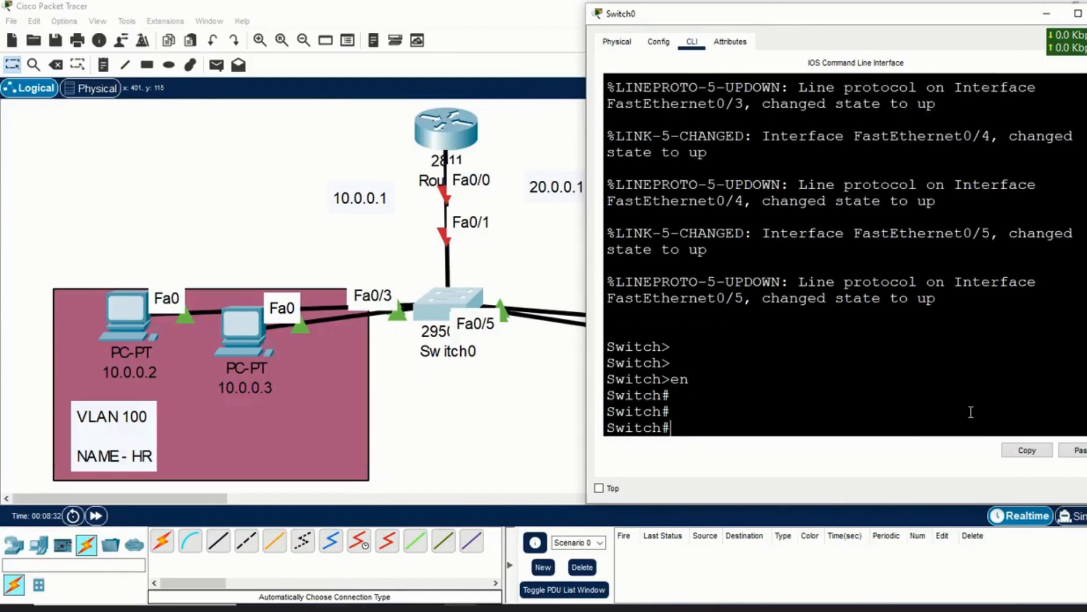
Try to enter configuration mode on the switch and fast-forward the simulation time.
text(cong)
key(BackSpace)
text(f')
key(Return)
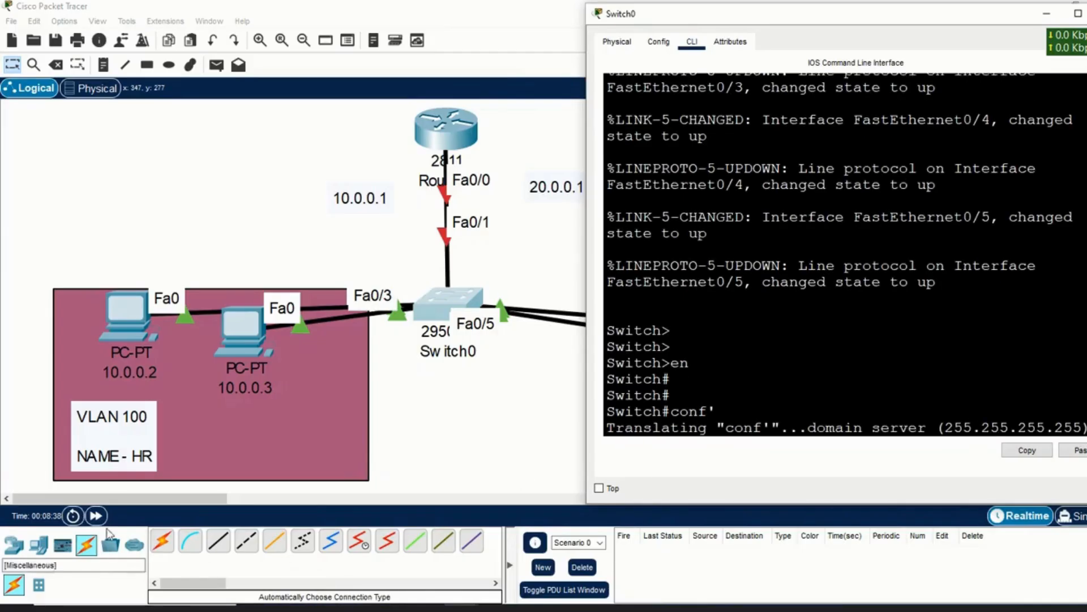
click(104, 515)
click(107, 516)
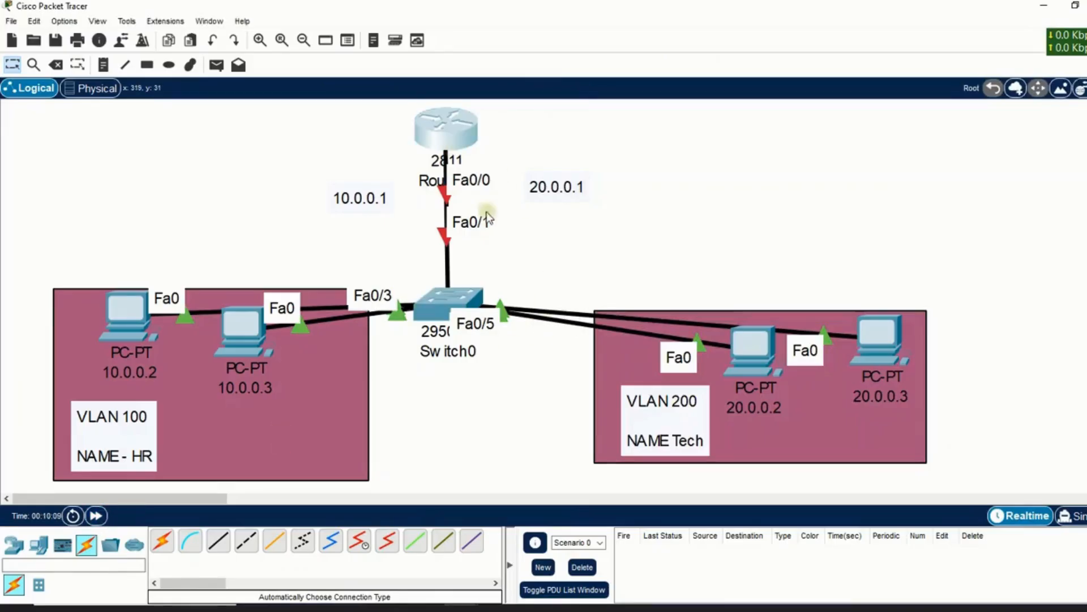
click(454, 125)
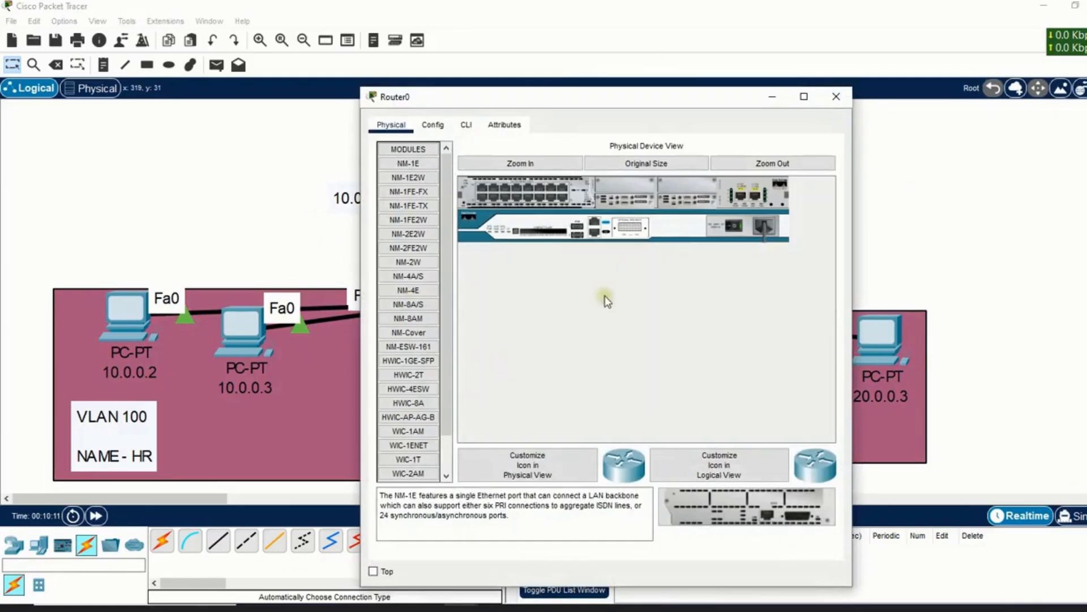
click(835, 97)
Return to the switch's command line and enter global configuration mode from the terminal with the conf command.
click(459, 302)
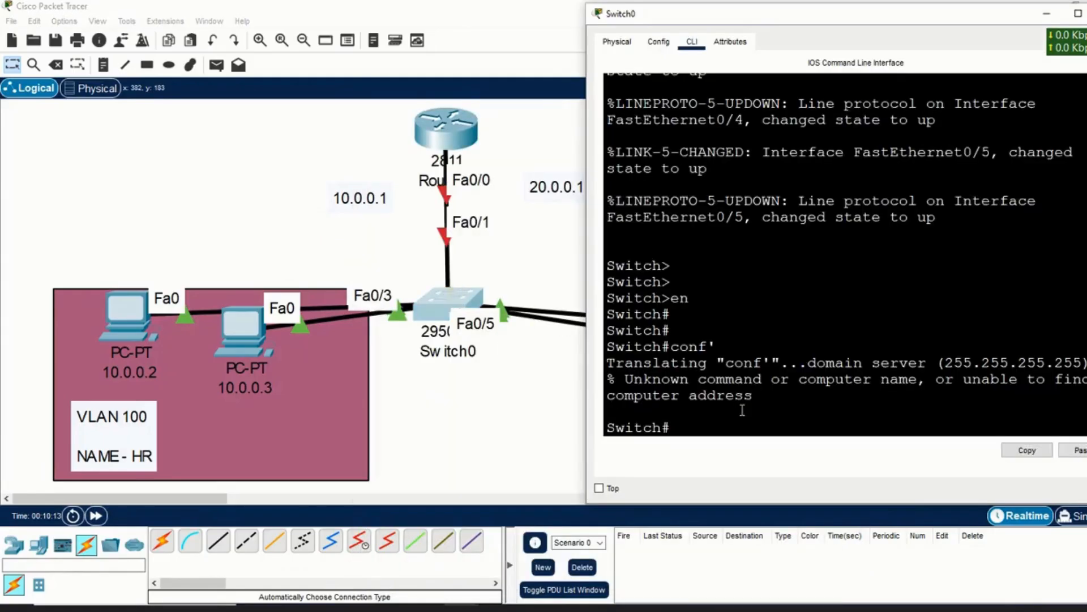
text(conf)
key(Return)
key(Return)
key(Return)
key(Return)
key(Return)
Create VLAN 100 on the switch and name it HR.
text(vla)
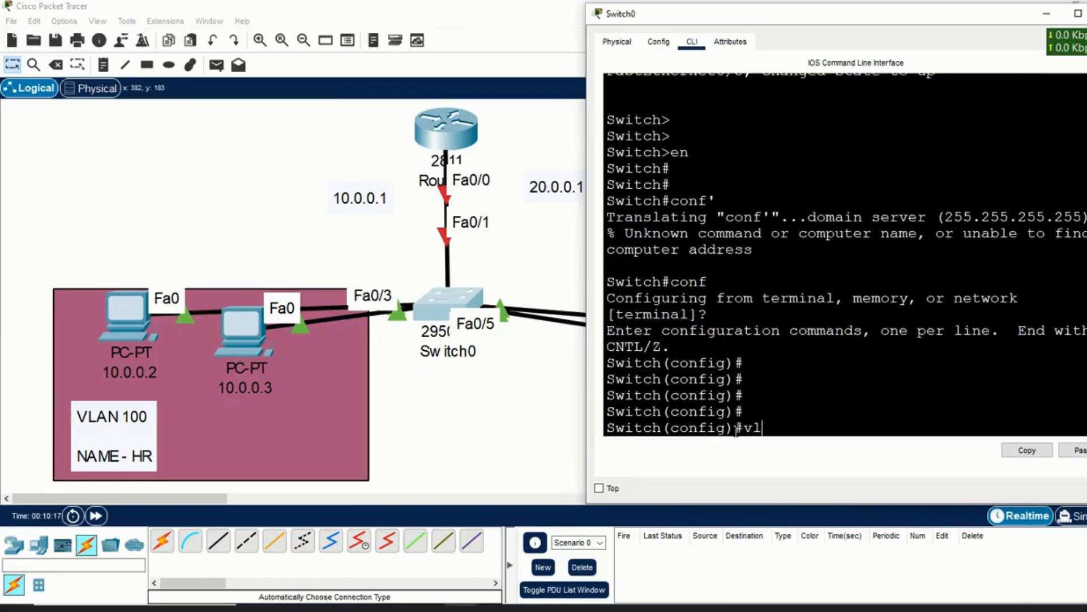
key(Tab)
text(100)
key(Return)
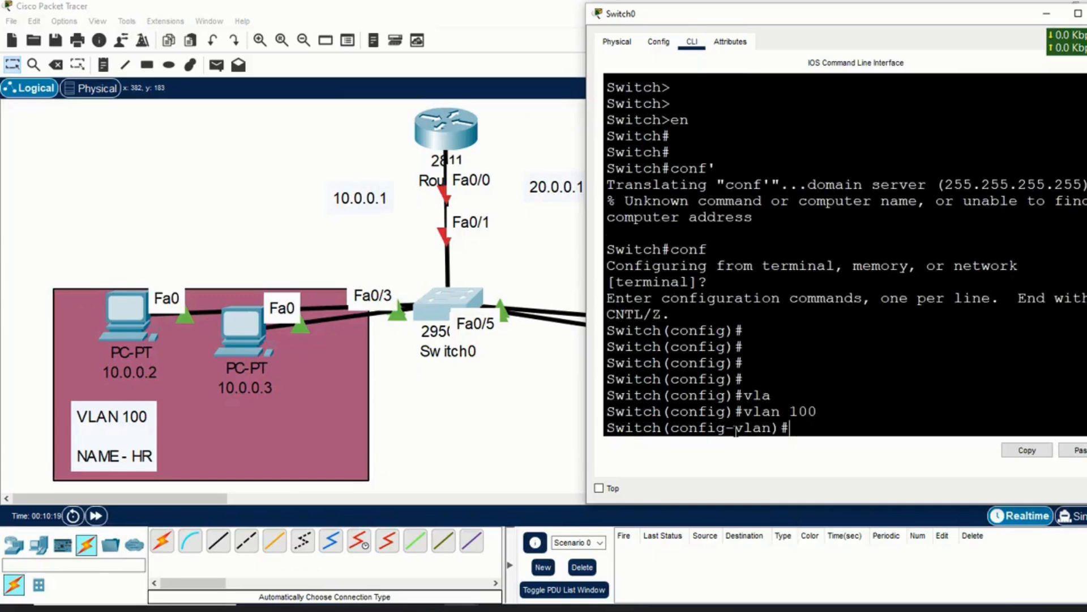
text(na)
key(Tab)
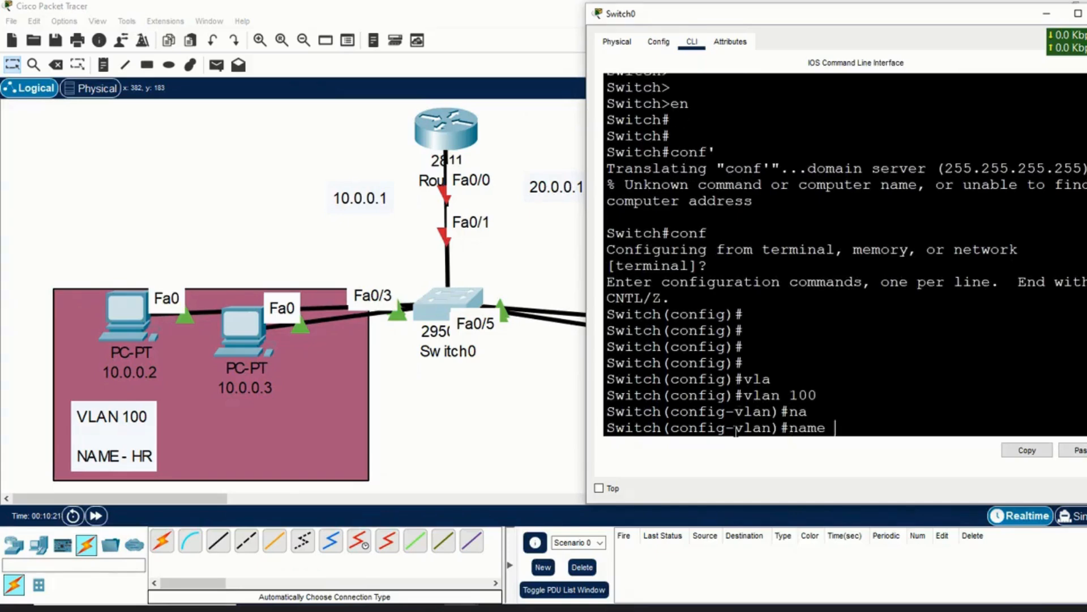
text(HR)
key(Return)
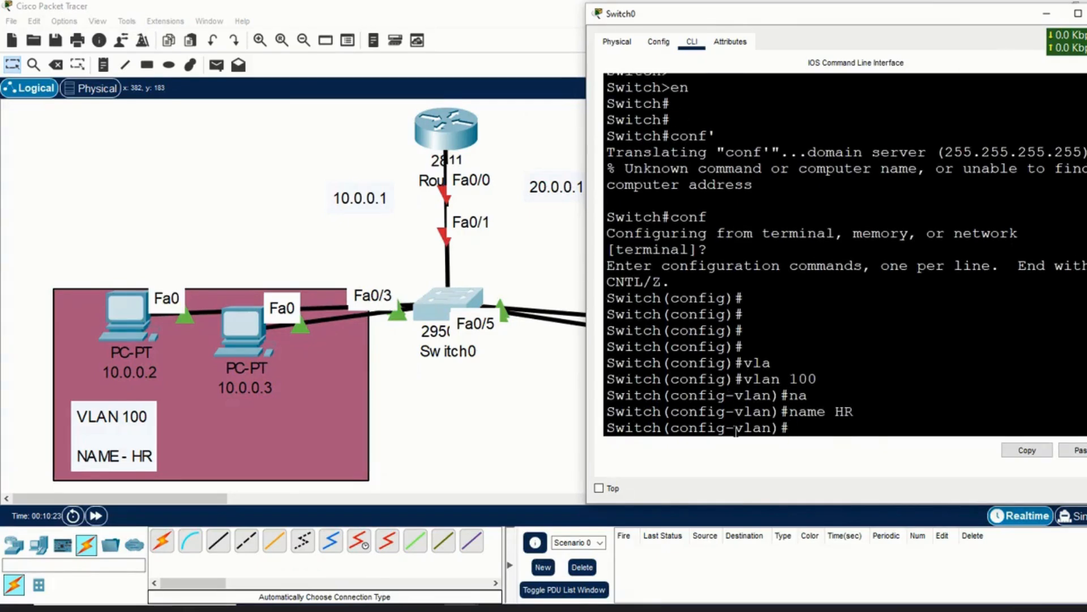
Create VLAN 200 on the switch and name it Tech.
text(b)
text(la)
key(Tab)
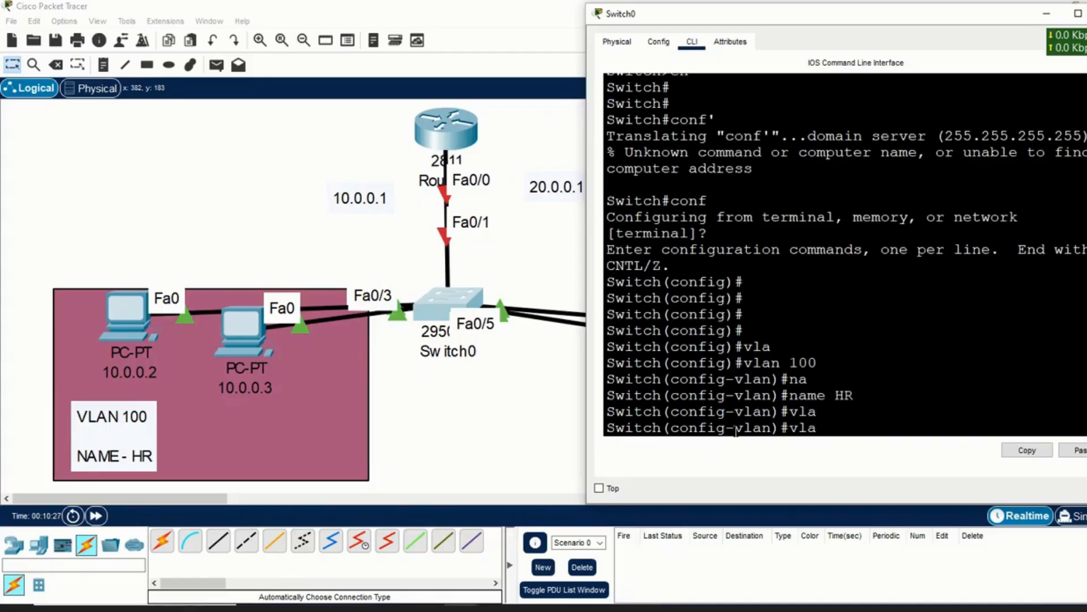
text(n 200)
key(Return)
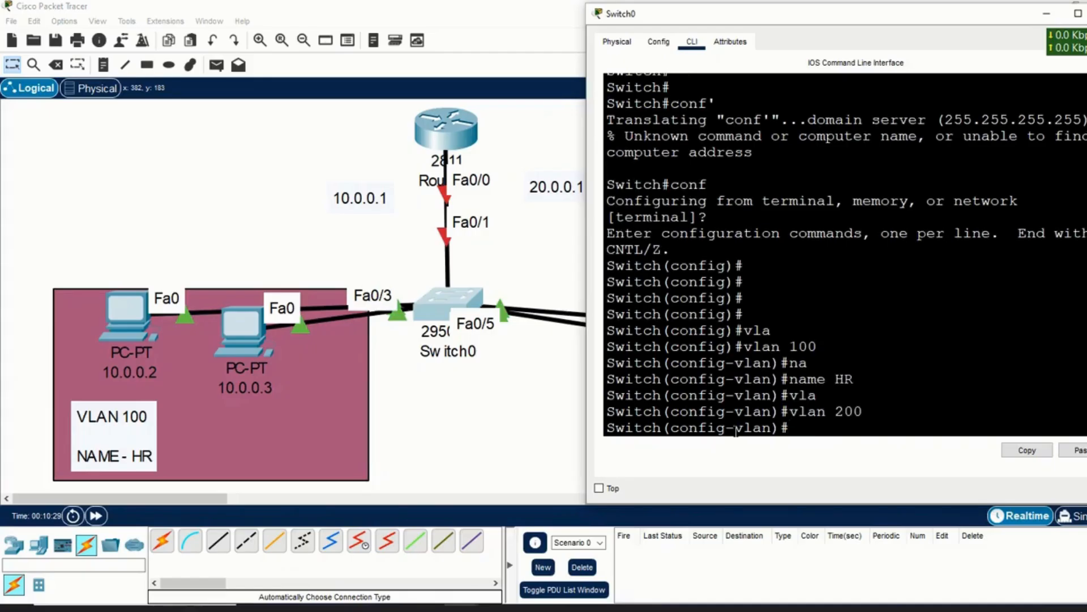
text(na)
key(Tab)
text(Te)
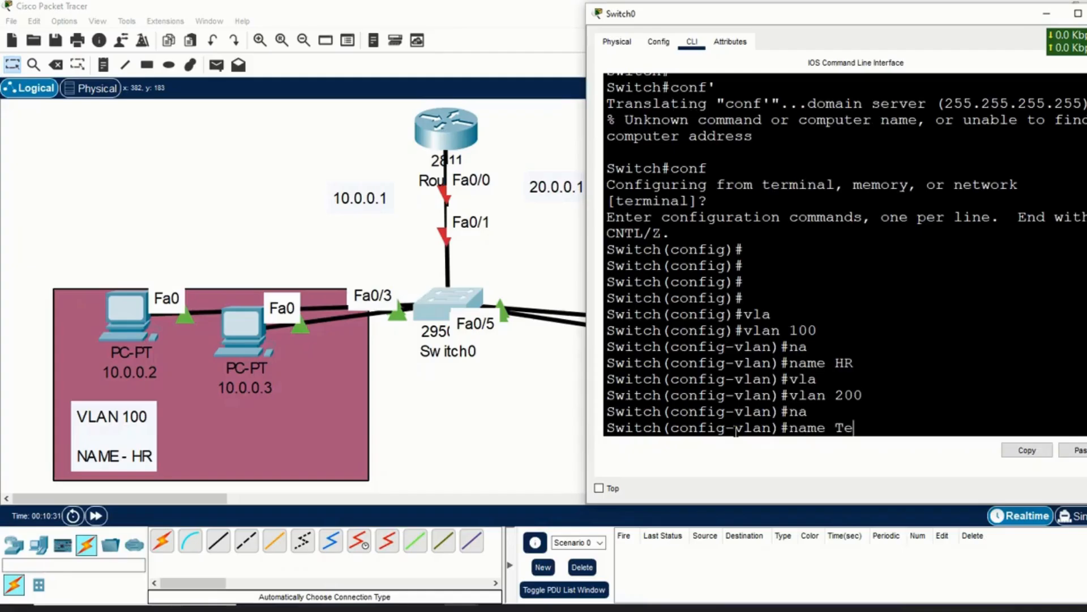
key(Return)
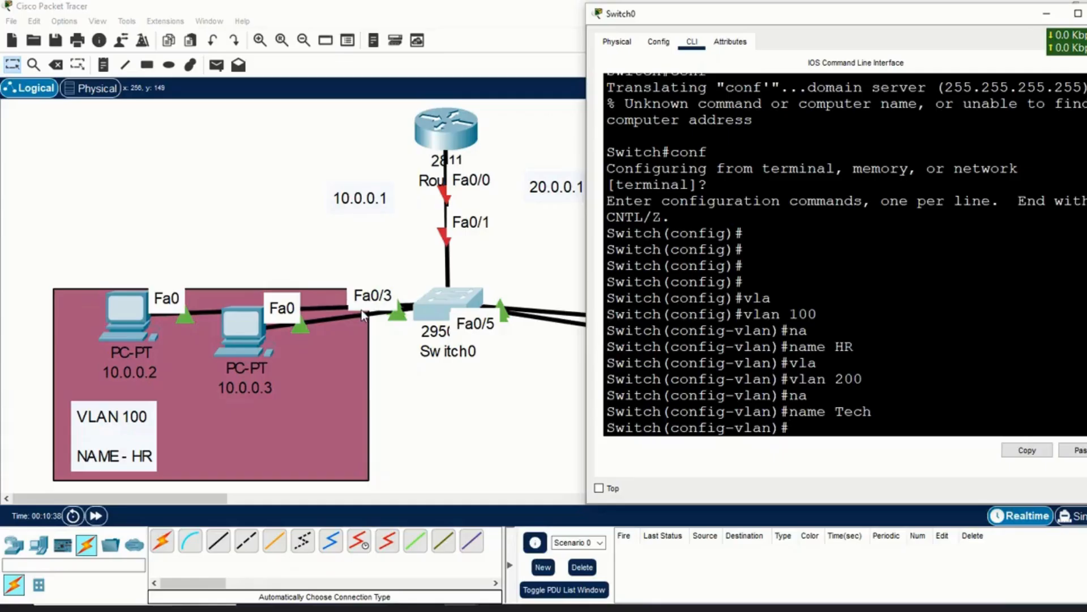
click(513, 434)
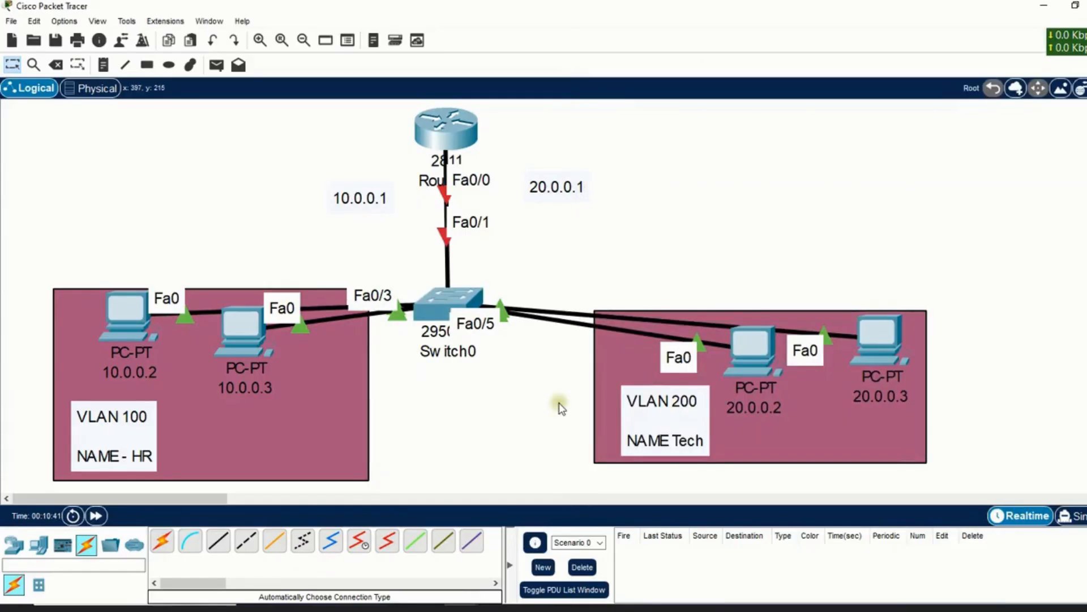
click(459, 299)
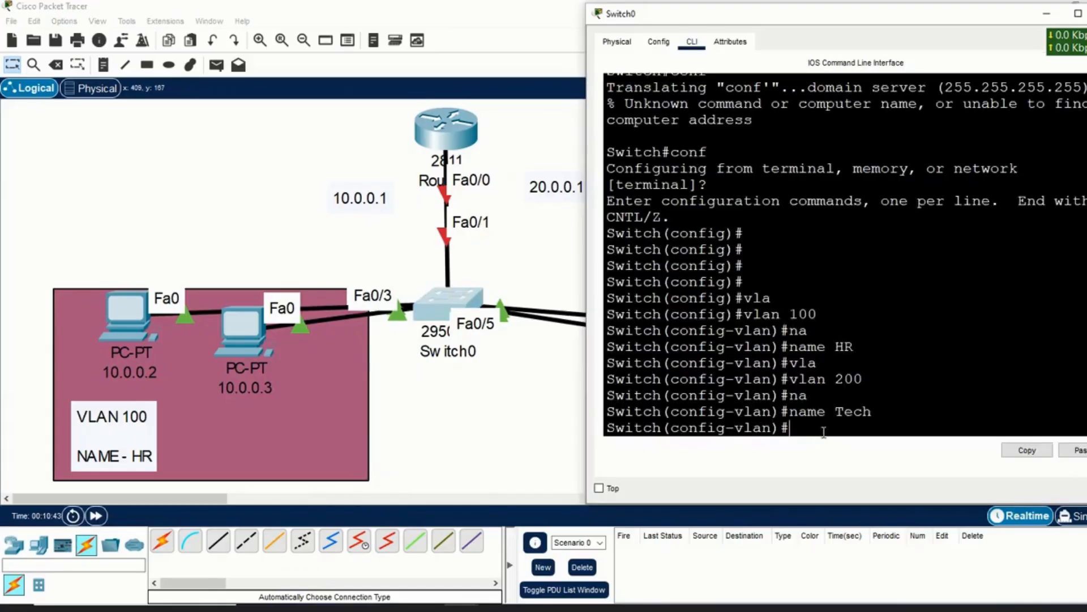
text(int)
text(ran)
key(Tab)
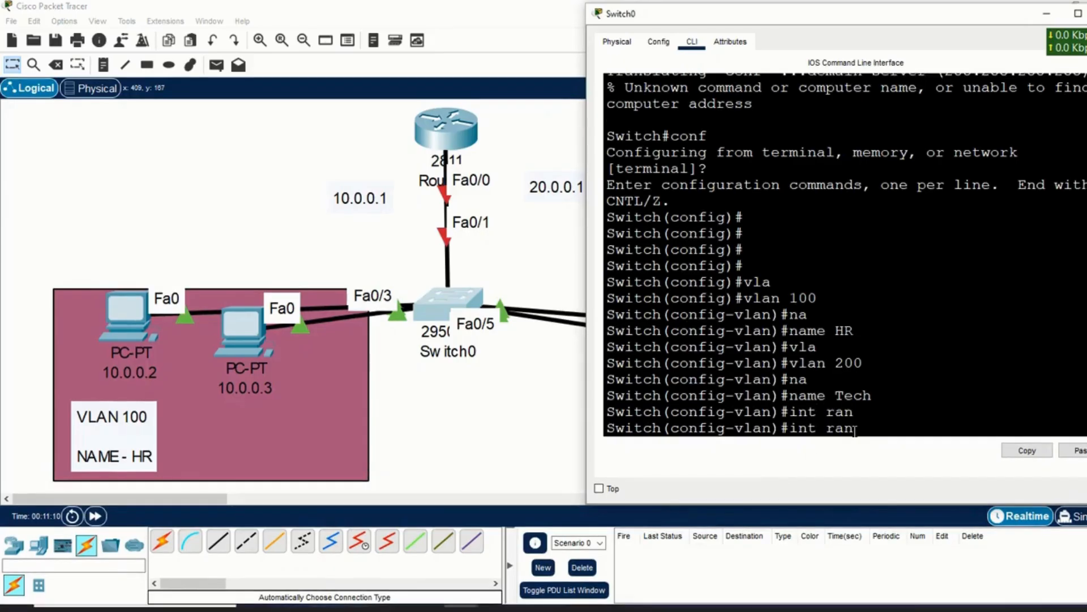
text(g)
key(Tab)
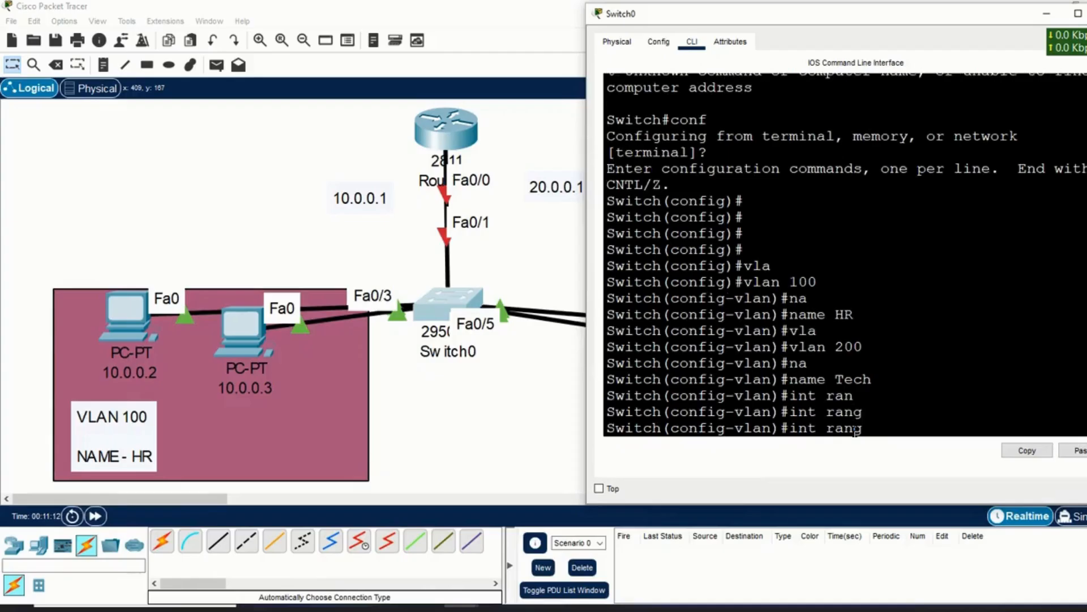
key(BackSpace)
key(BackSpace)
key(BackSpace)
key(BackSpace)
key(ctrl+z)
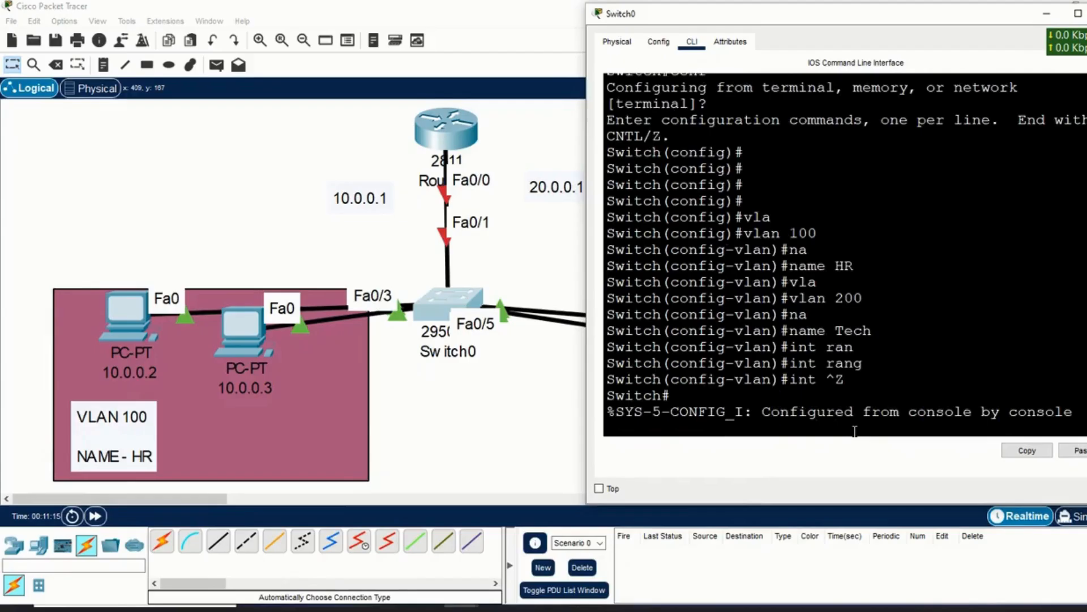
Re-enter global configuration mode on the switch from the terminal with the conf command.
key(Return)
key(Return)
text(con)
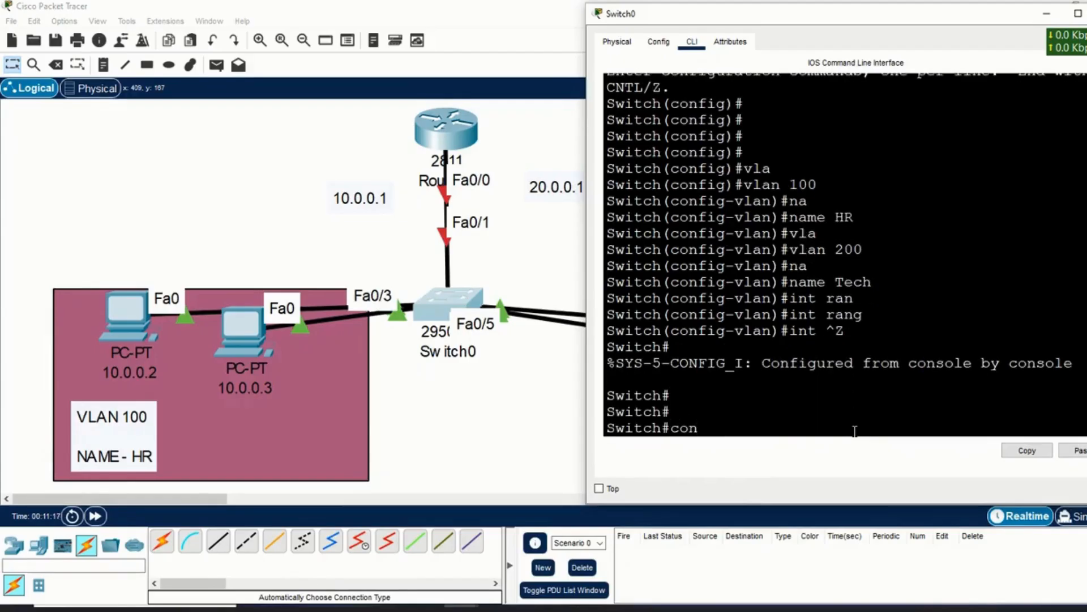
text(f)
key(Return)
key(Return)
key(Return)
Select the switch interface range fa0/2-3 and set its ports to switchport mode access.
text(in)
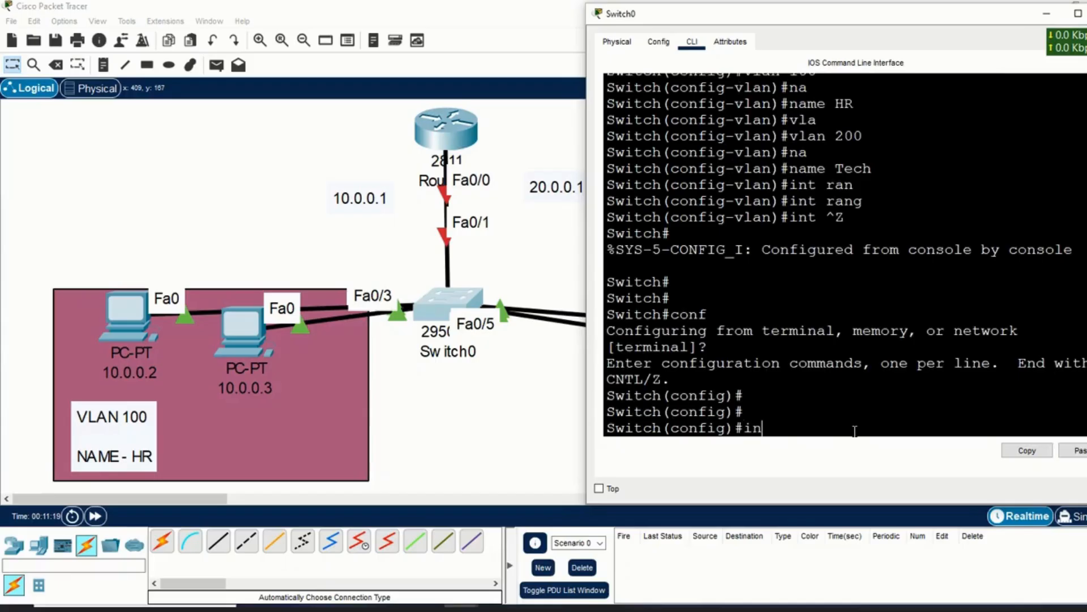
text(t ran)
key(Tab)
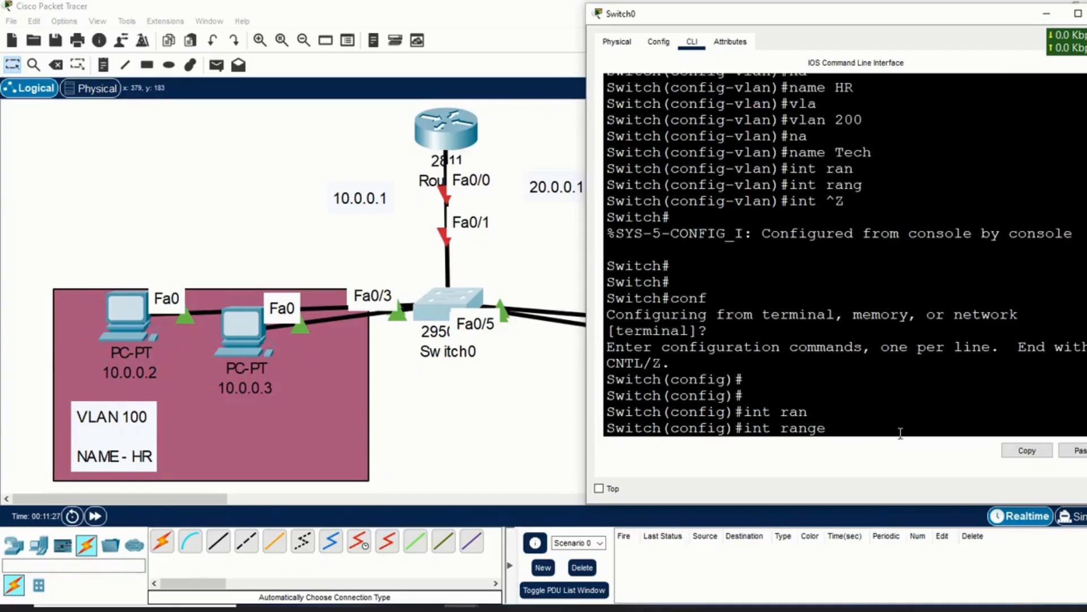
text(fa0/2-3)
key(Return)
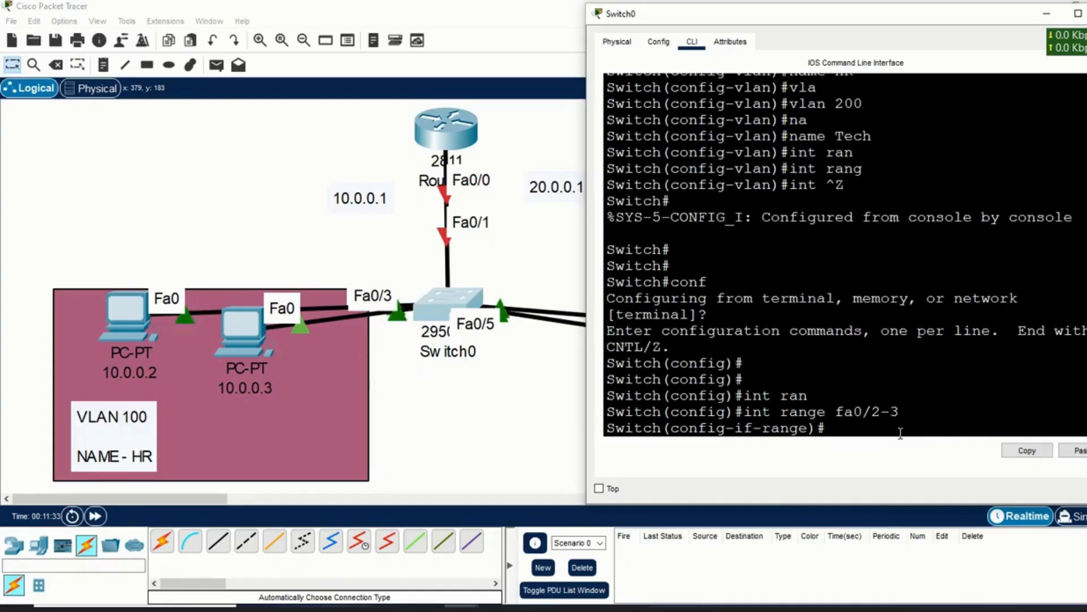
text(sw)
key(Tab)
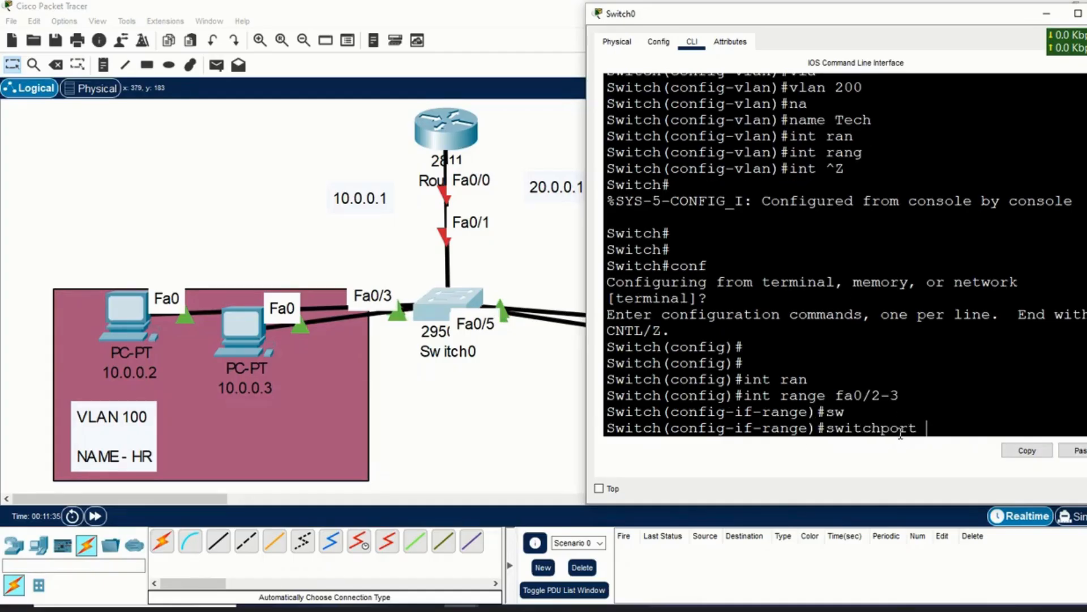
text(mo)
key(Tab)
text(a)
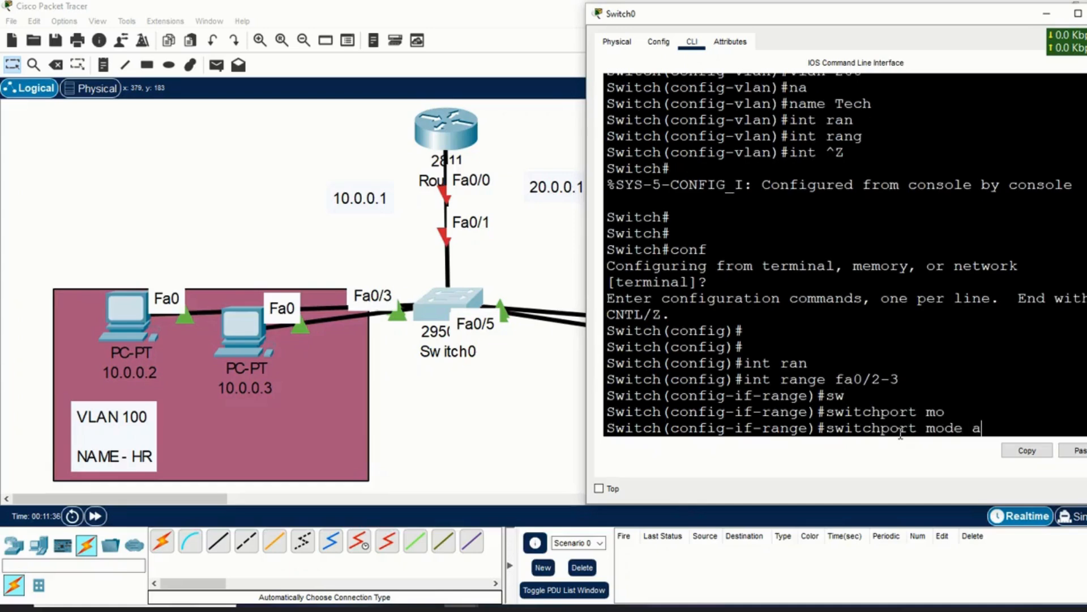
text(c)
key(Tab)
key(Return)
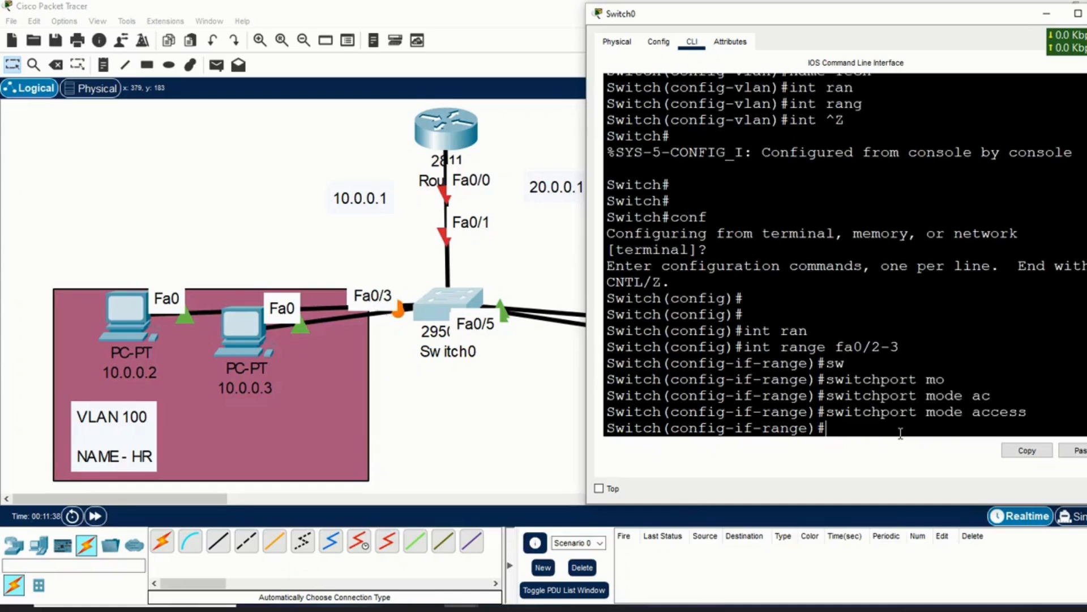
Assign the fa0/2-3 interface range to access VLAN 100 and exit to global configuration mode.
text(sw)
key(Tab)
text(a)
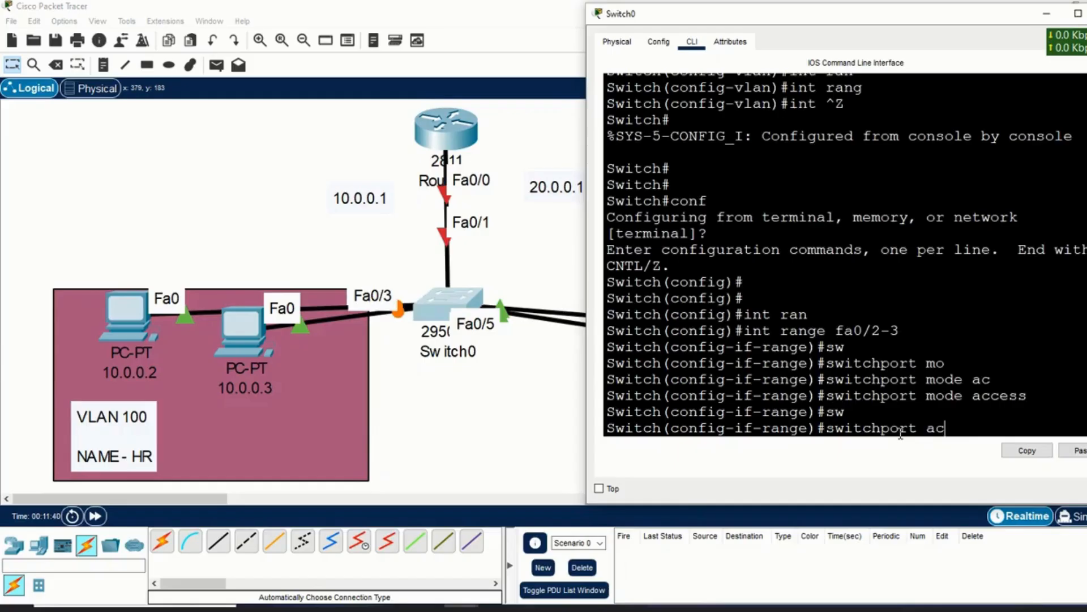
text(c)
key(Tab)
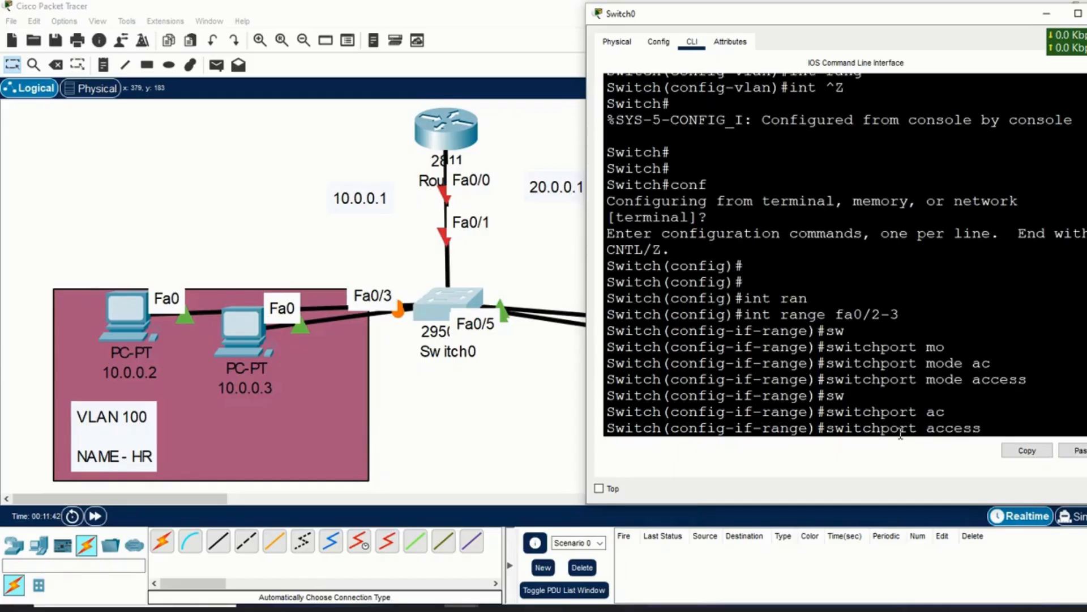
text(vla)
key(Tab)
text(100)
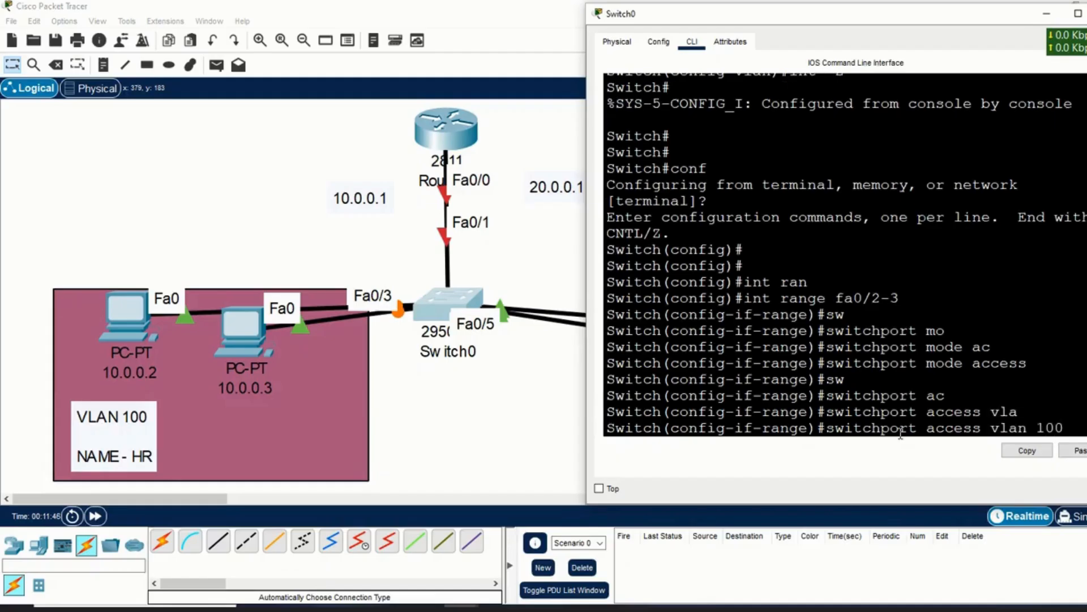
key(Return)
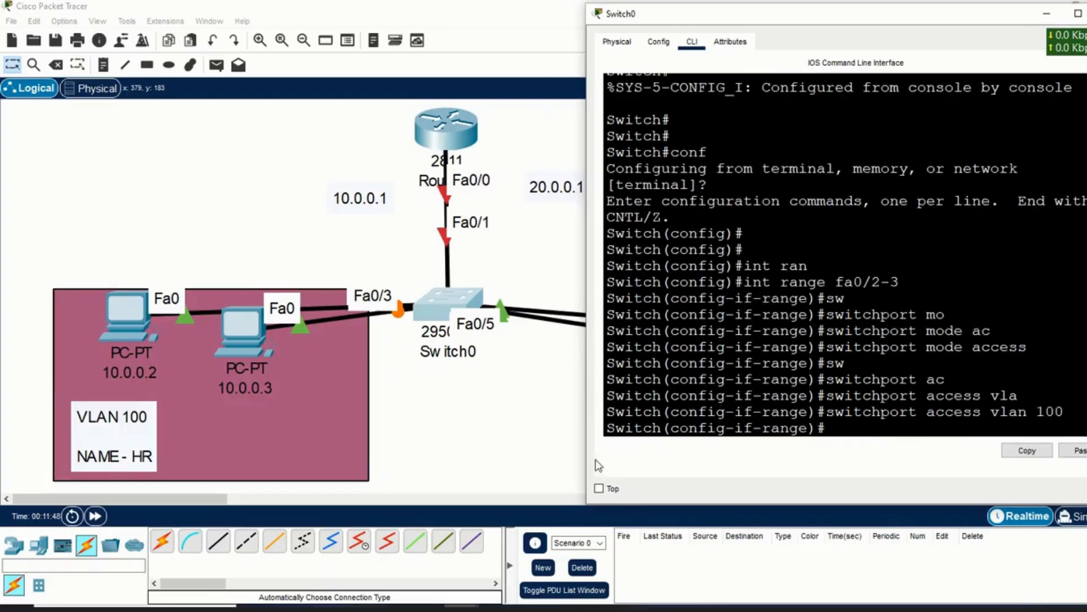
click(641, 515)
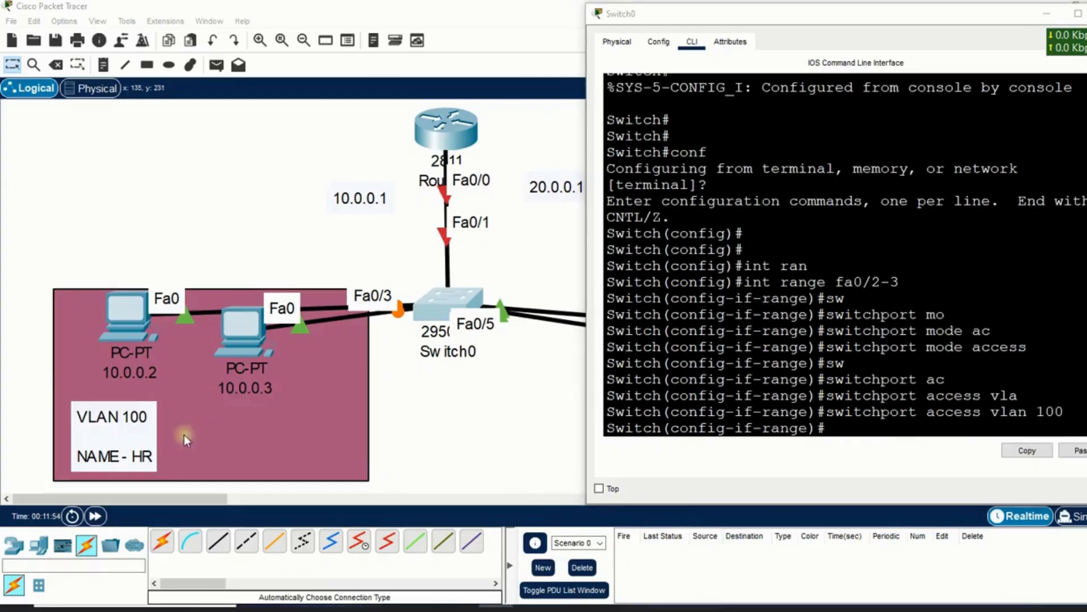
click(906, 443)
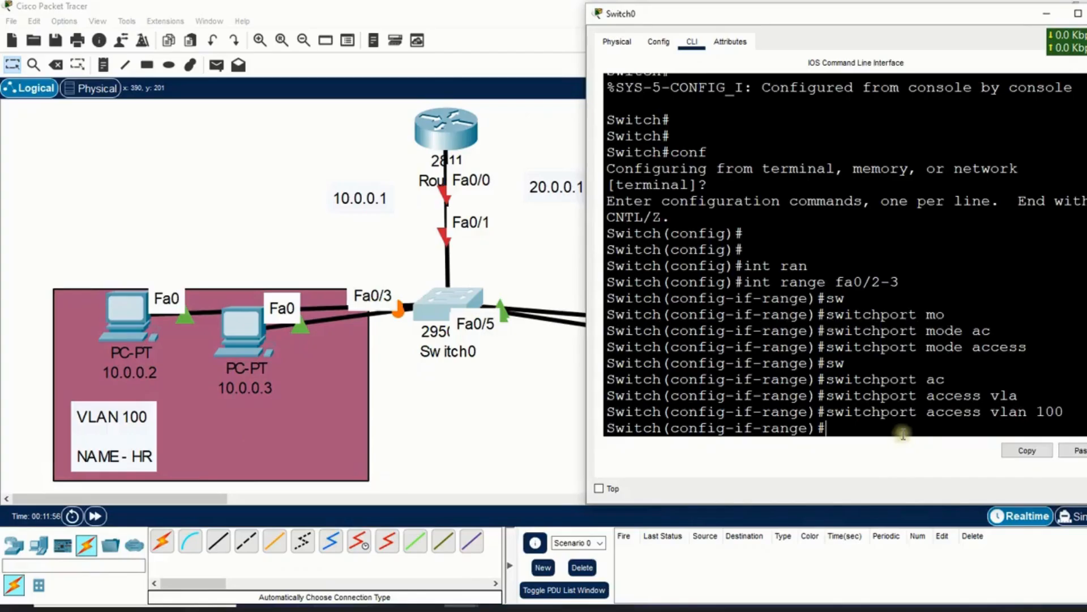
text(exit)
key(Return)
key(Return)
key(Return)
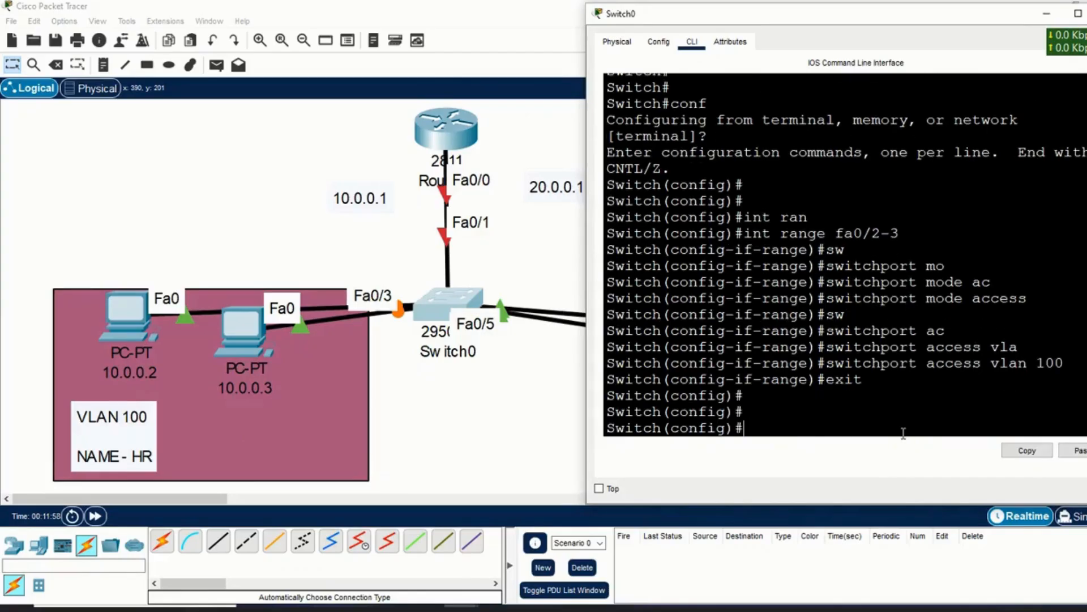
Select the switch interface range fa0/4-5 and set its ports to switchport mode access.
text(int)
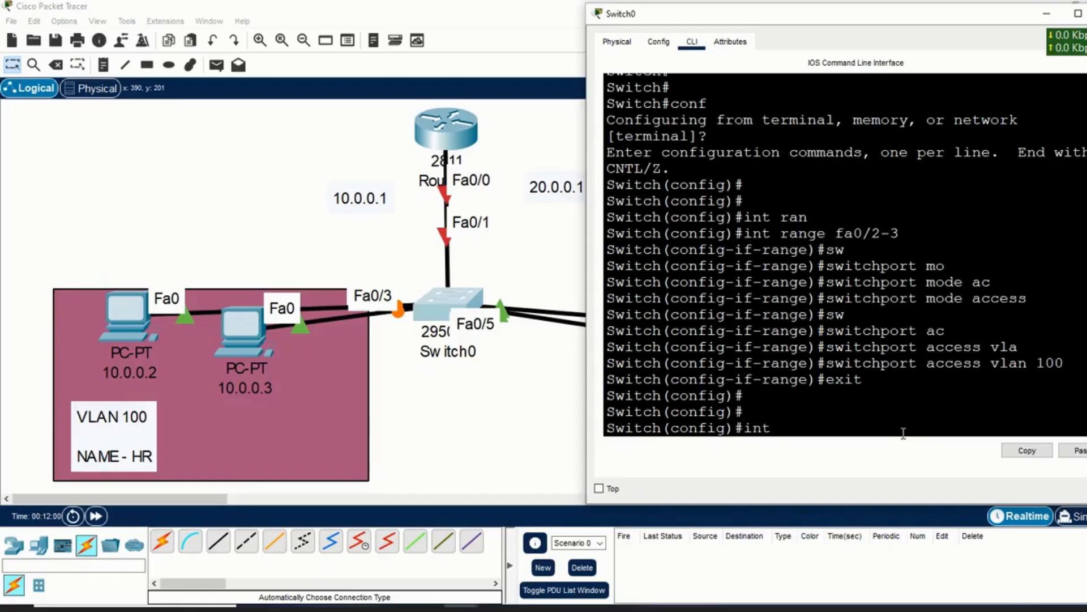
text( ran)
key(Tab)
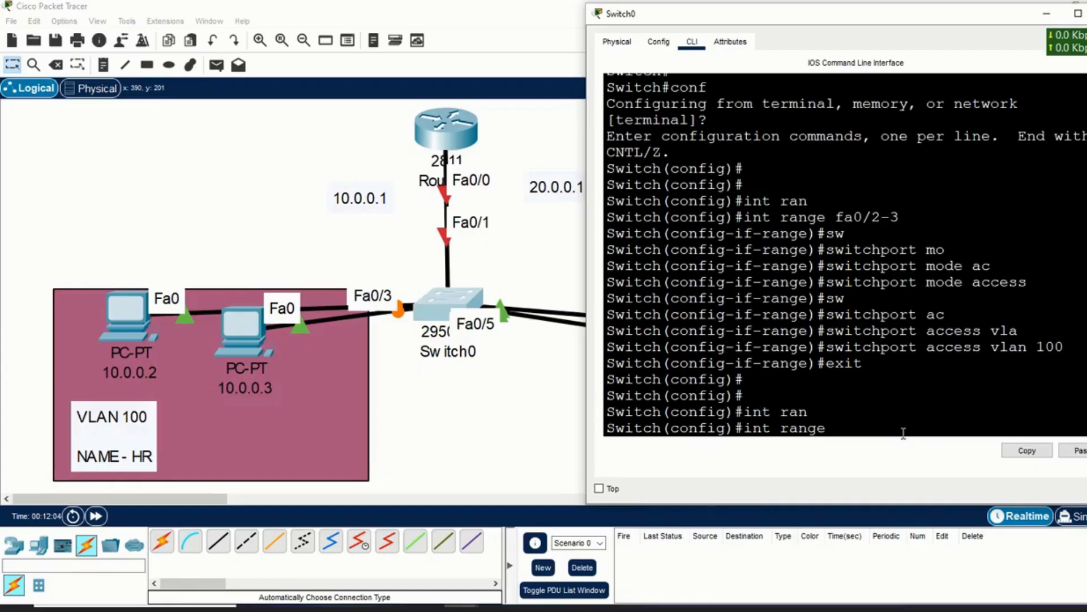
text(fa0/4-5)
key(Return)
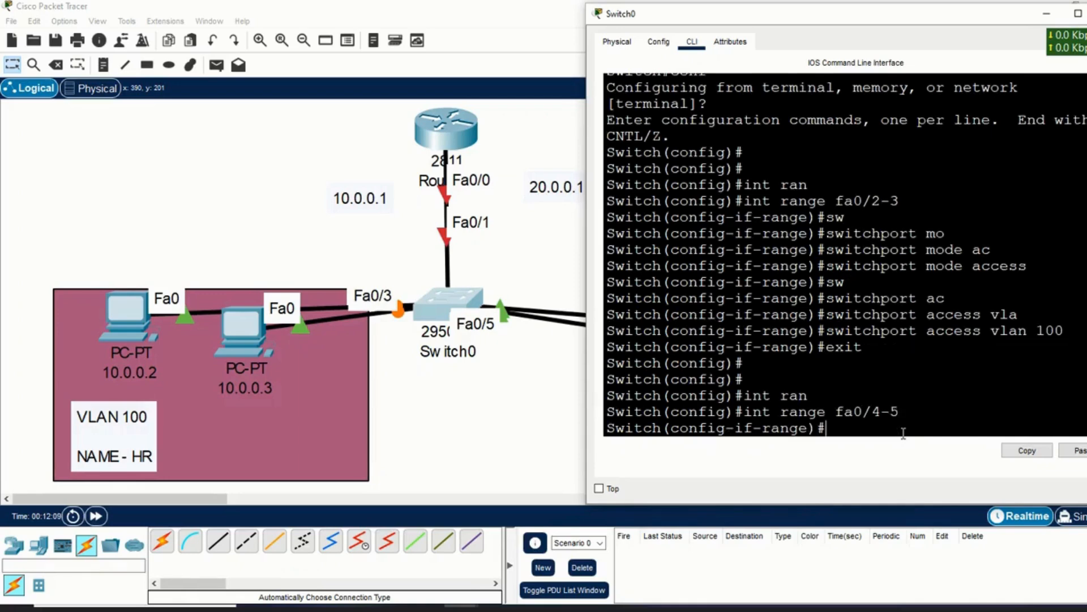
text(sw)
key(Tab)
text(mo)
key(Tab)
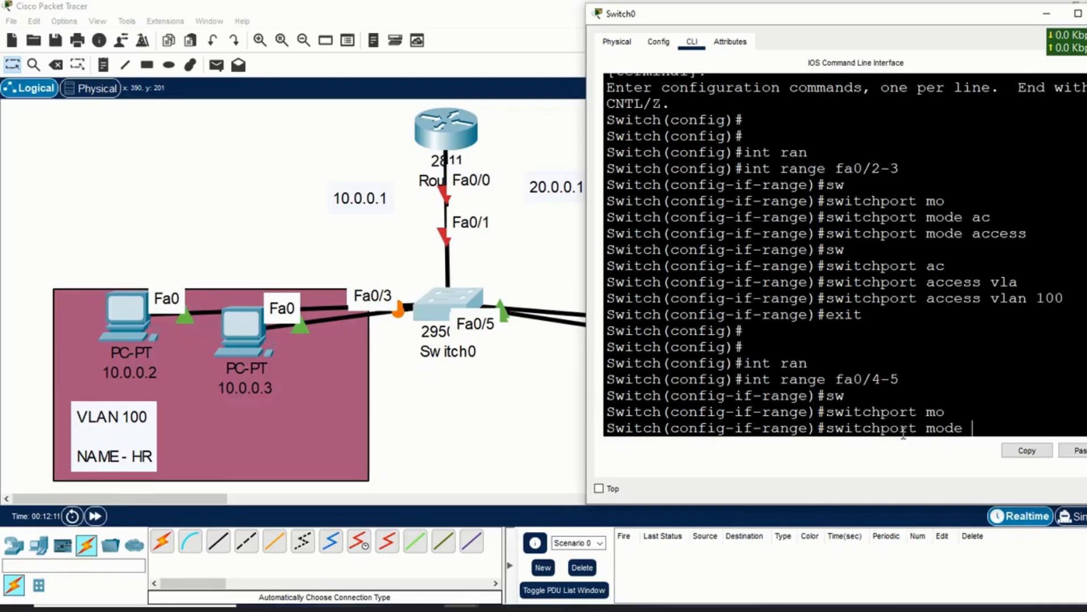
text(acc)
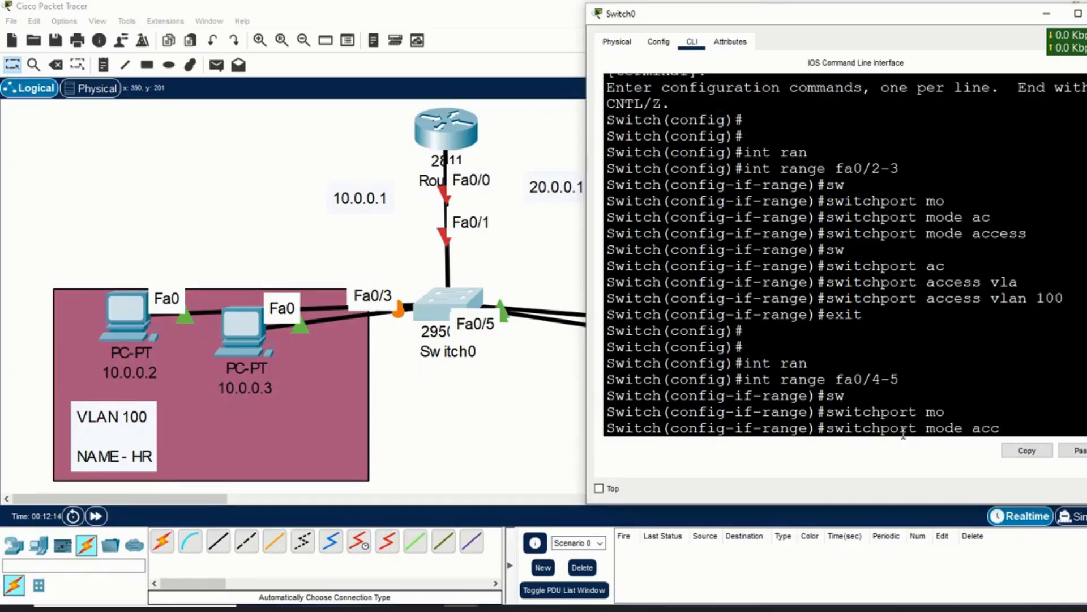
key(Tab)
key(Return)
Assign the fa0/4-5 interface range to access VLAN 200 and exit to global configuration mode.
text(sw)
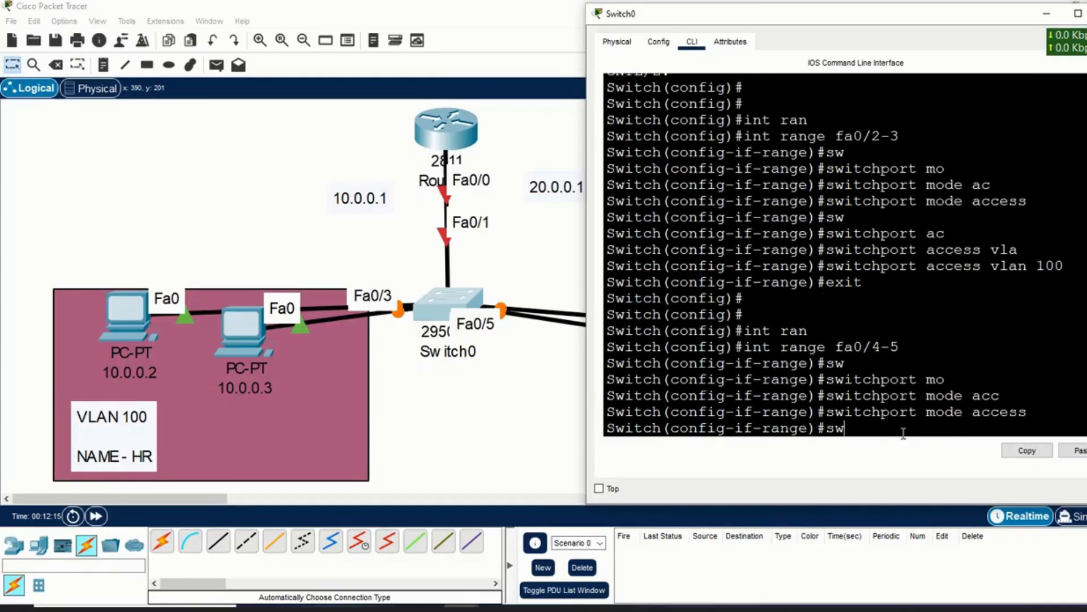
key(Tab)
text(mo)
key(Tab)
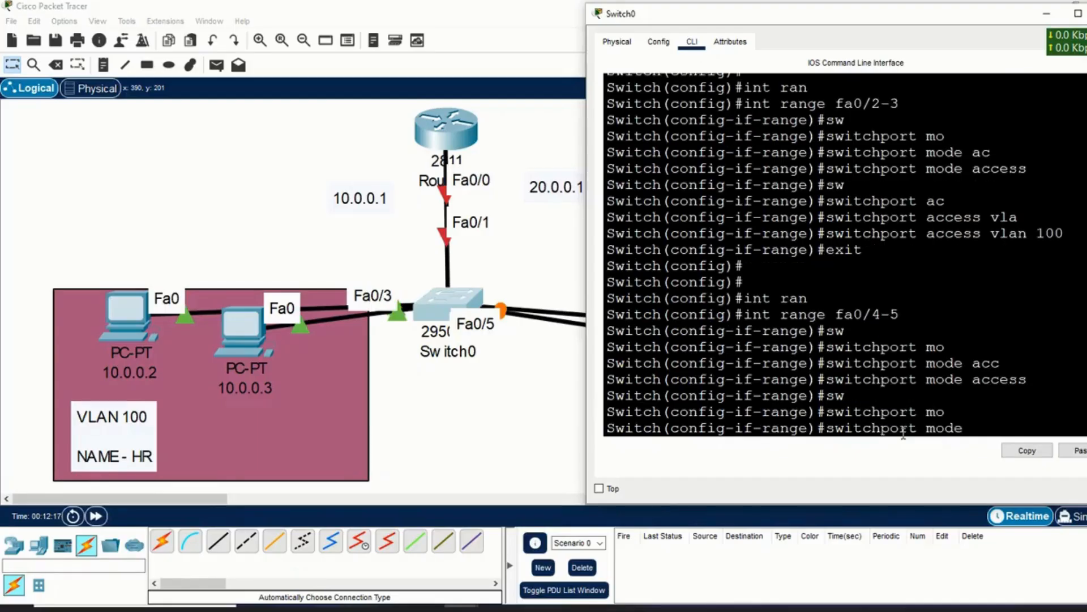
key(BackSpace)
key(BackSpace)
key(BackSpace)
key(BackSpace)
key(BackSpace)
text(acc)
key(Tab)
text(vla)
key(Tab)
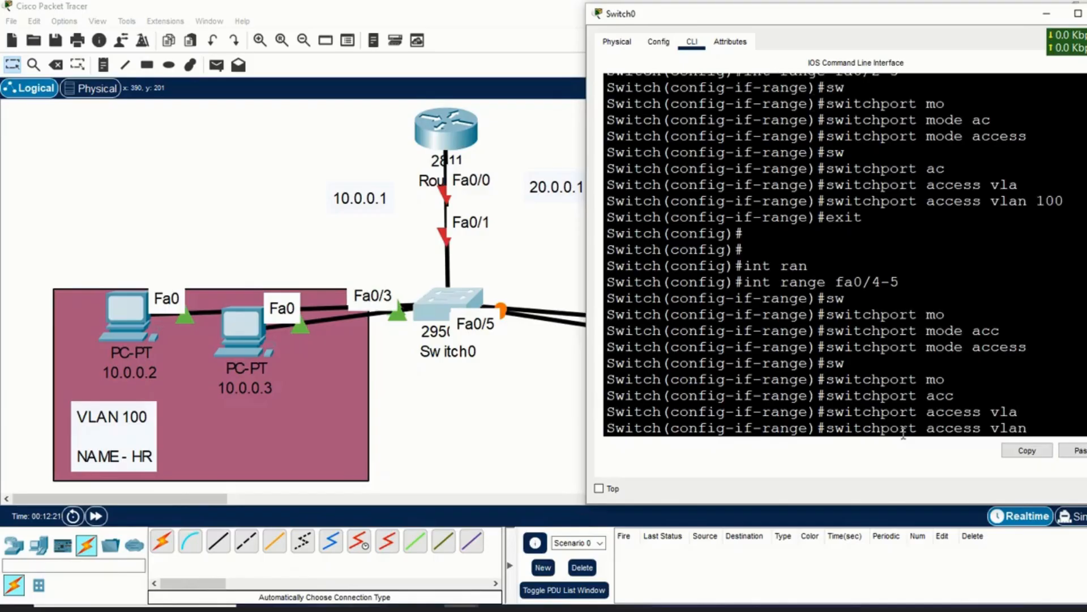
drag(917, 19, 452, 77)
text(200)
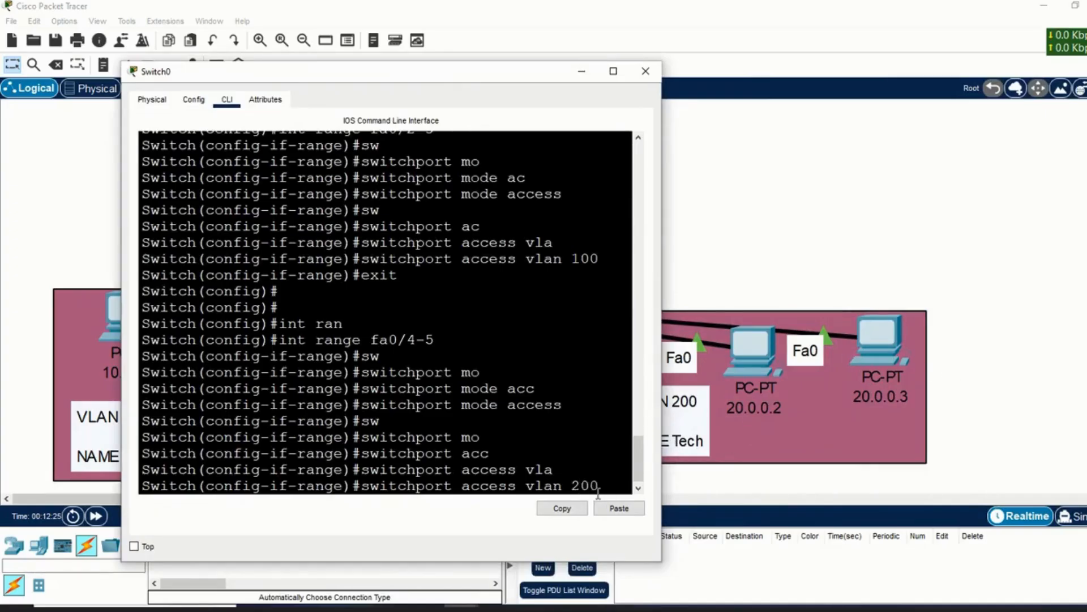
key(Return)
text(exit)
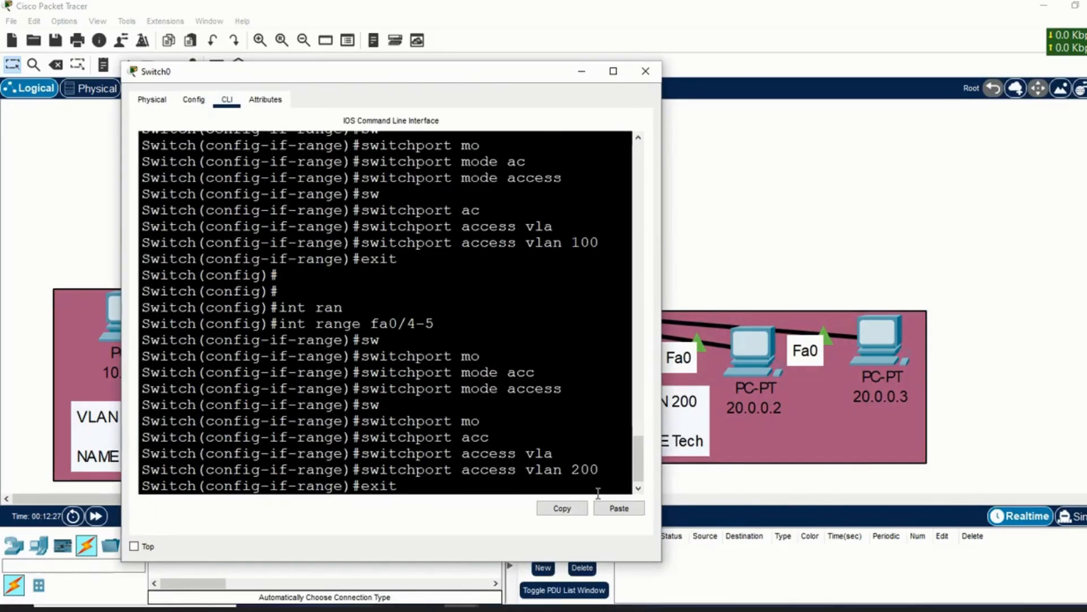
key(Return)
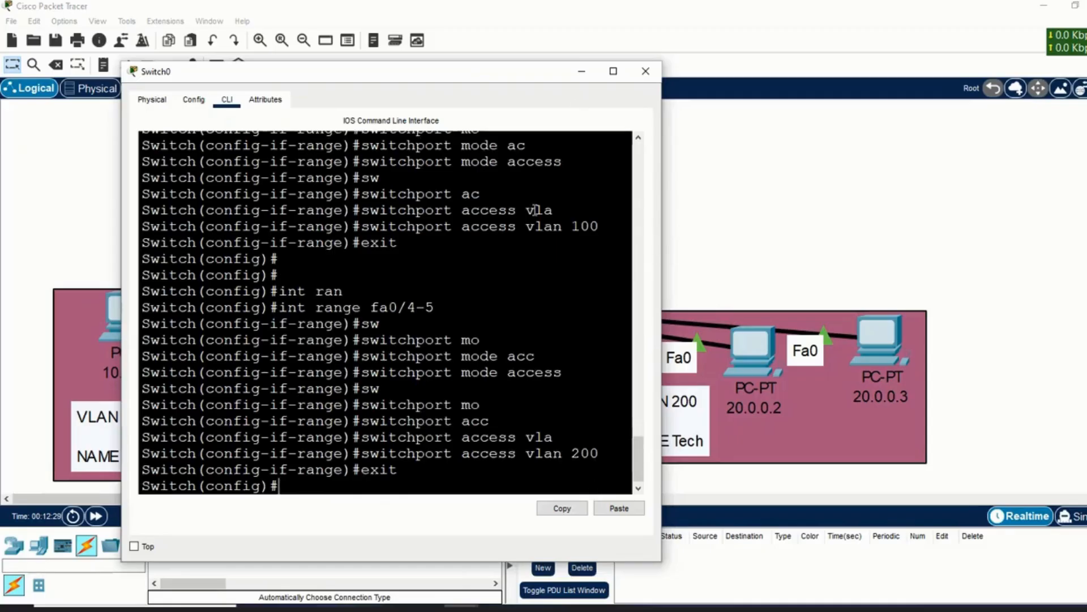
Leave configuration mode and display the switch's VLAN table with sh vlan, checking the ports of VLANs 100 and 200 in an enlarged window.
key(ctrl+z)
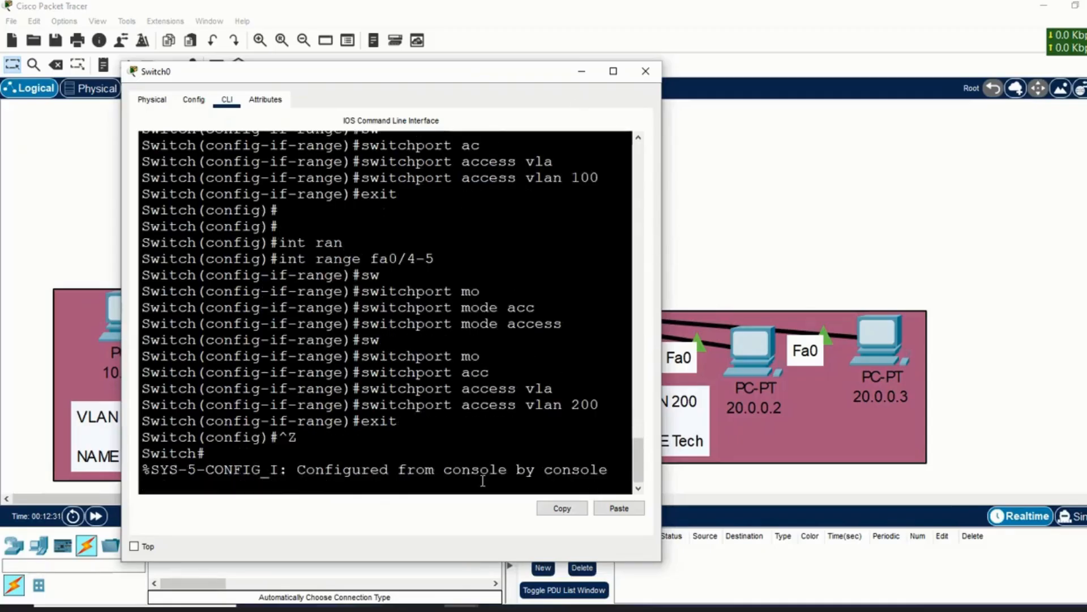
key(Return)
key(Return)
key(Return)
text(sh )
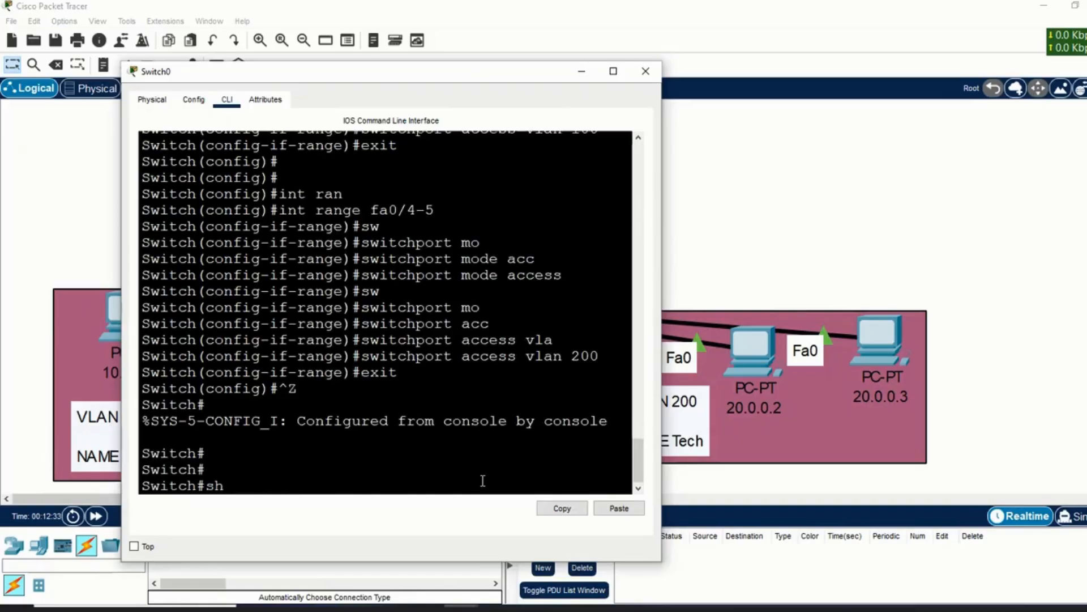
text(vlan)
key(Return)
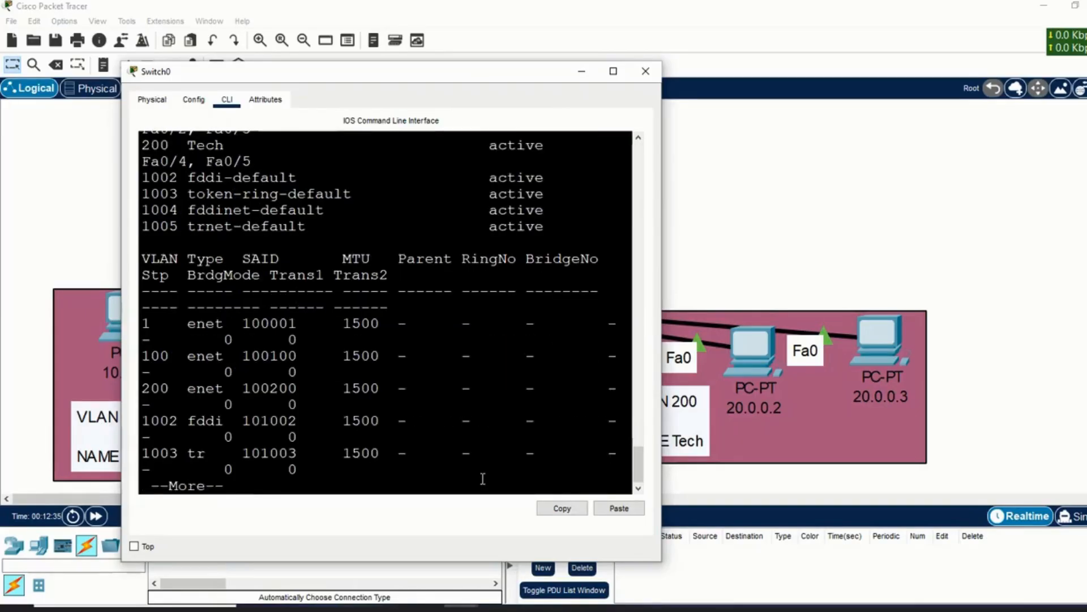
click(621, 78)
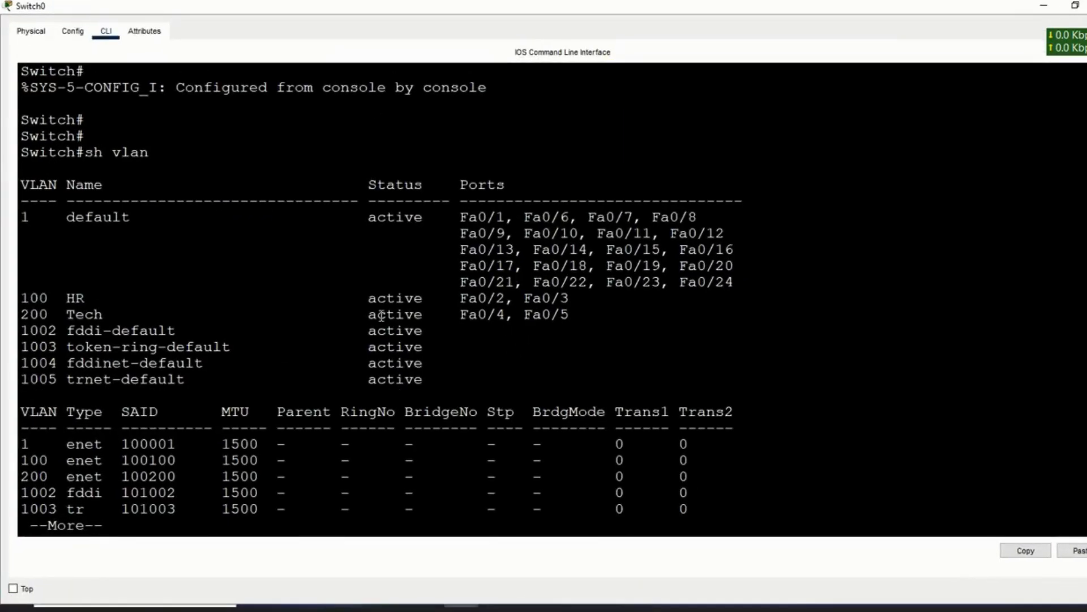
mouse_move(22, 298)
mouse_down()
mouse_move(584, 282)
mouse_move(582, 308)
mouse_move(29, 314)
mouse_up()
click(585, 315)
click(554, 342)
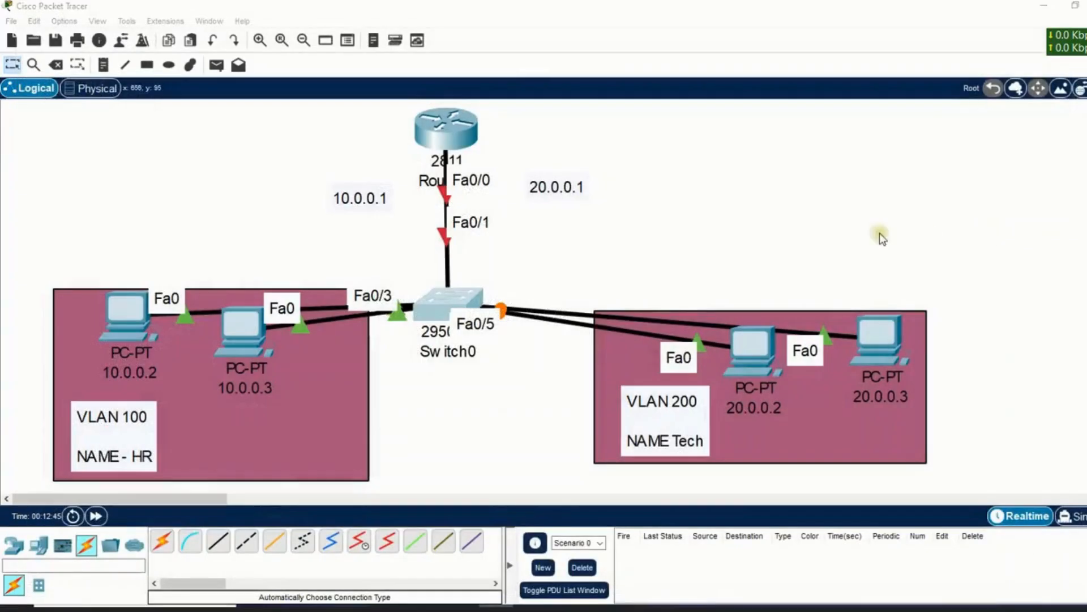
Fast-forward the simulation time and test connectivity with an ICMP message from PC 10.0.0.2 to PC 20.0.0.2.
click(96, 516)
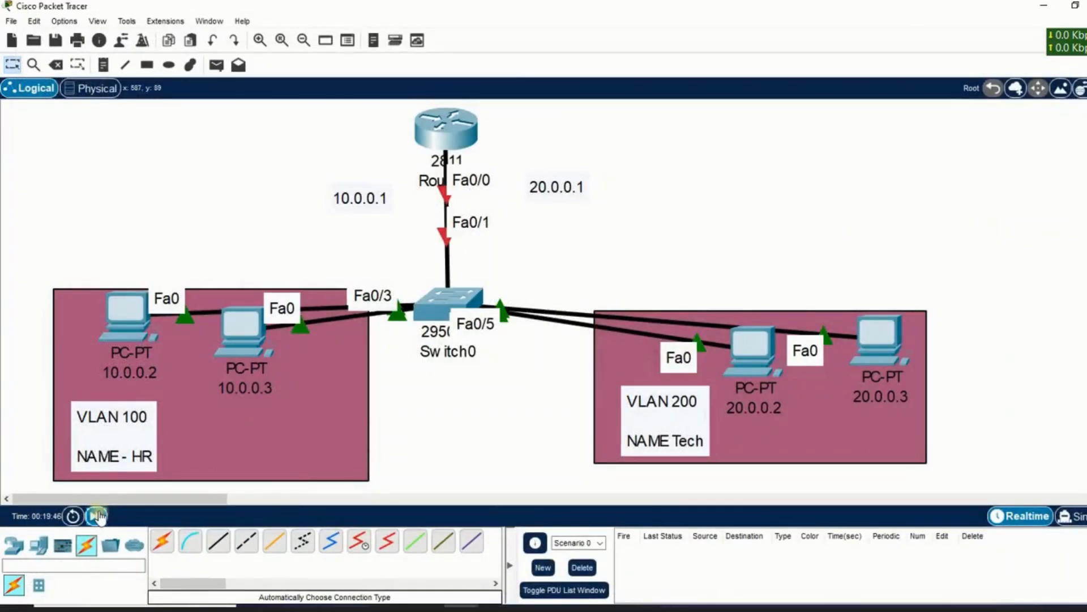
click(97, 516)
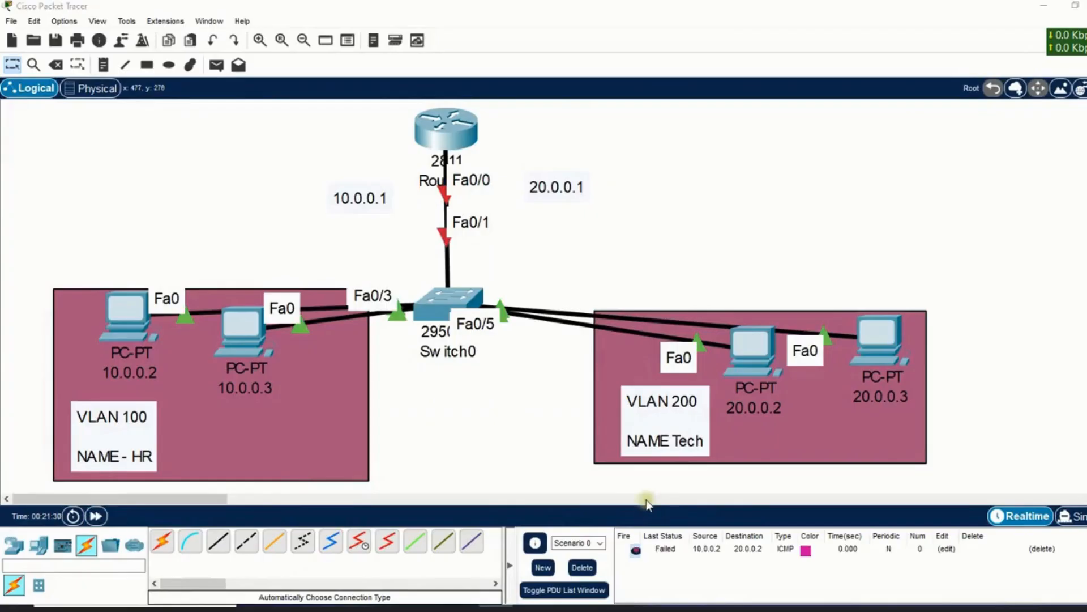
double_click(638, 550)
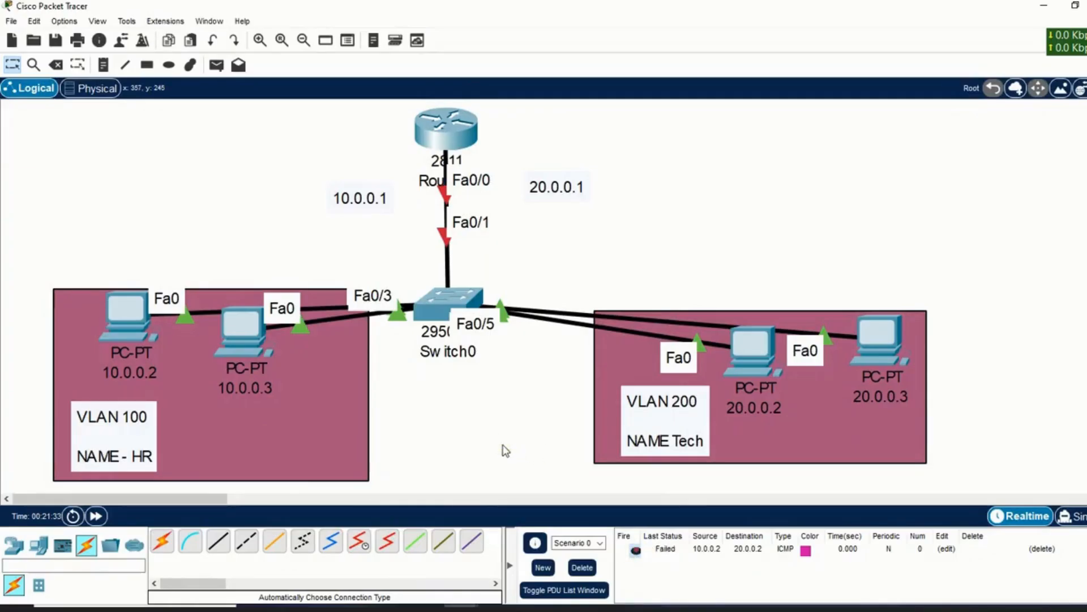
drag(337, 117, 613, 252)
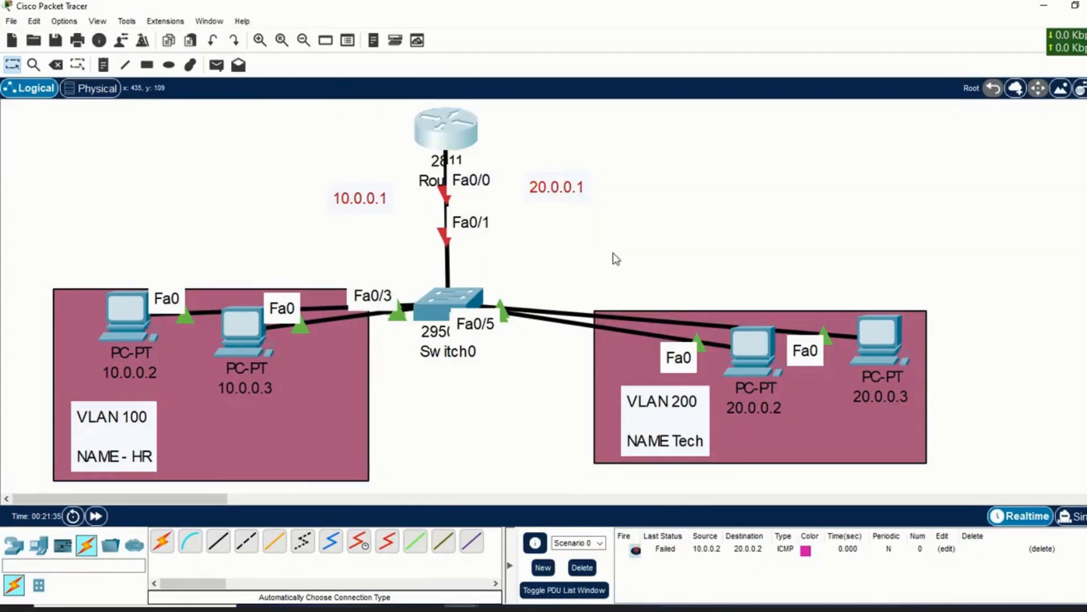
click(613, 253)
drag(109, 250, 257, 418)
drag(683, 266, 916, 386)
click(1023, 329)
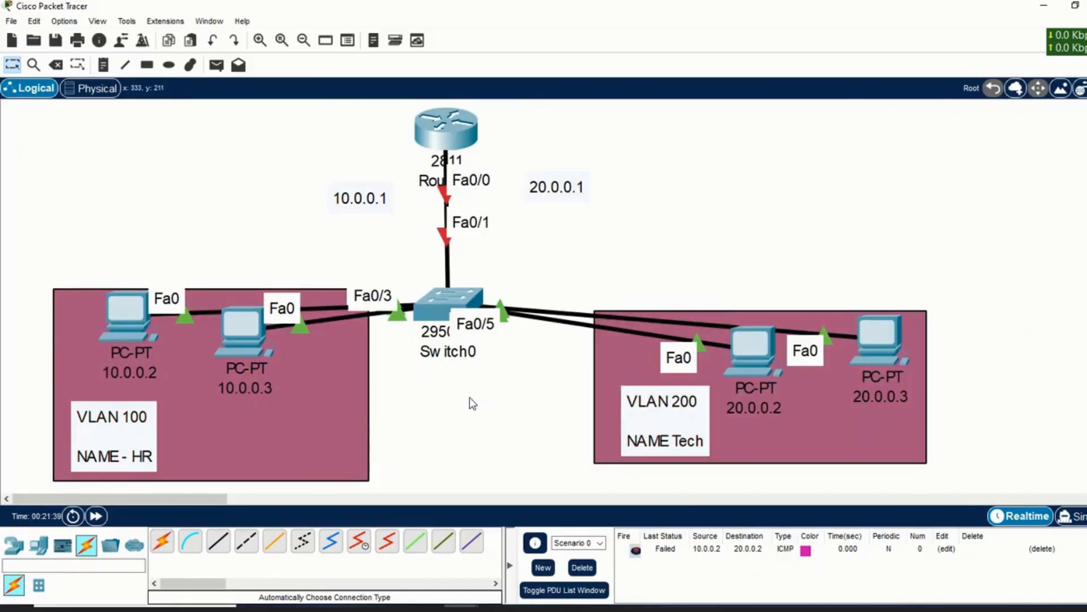
Open the 2811 router's command line and enter privileged EXEC mode with en.
click(444, 124)
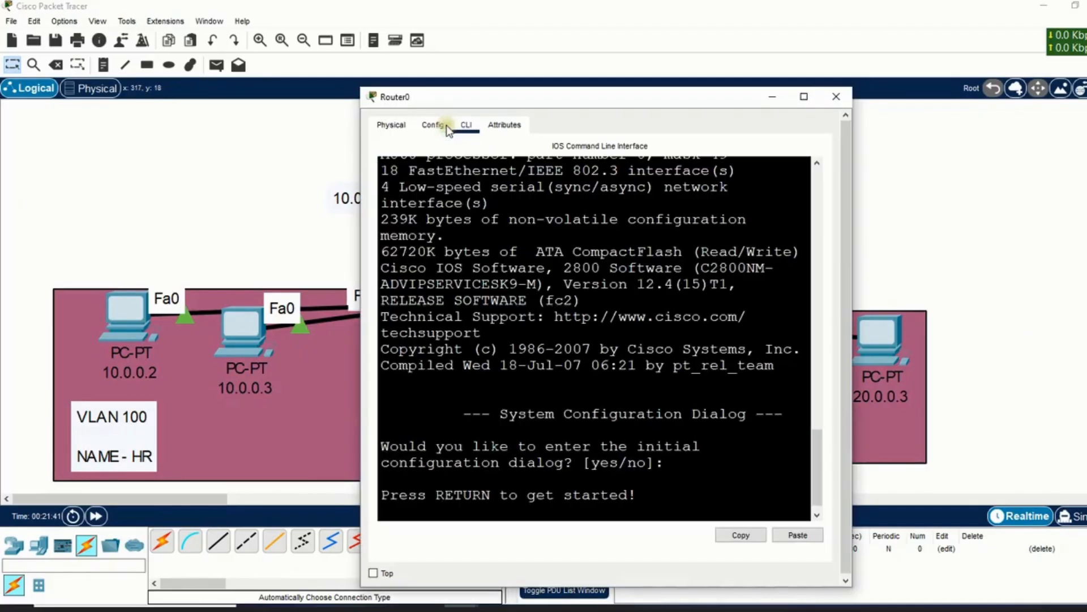
click(600, 505)
key(Return)
text(er>e)
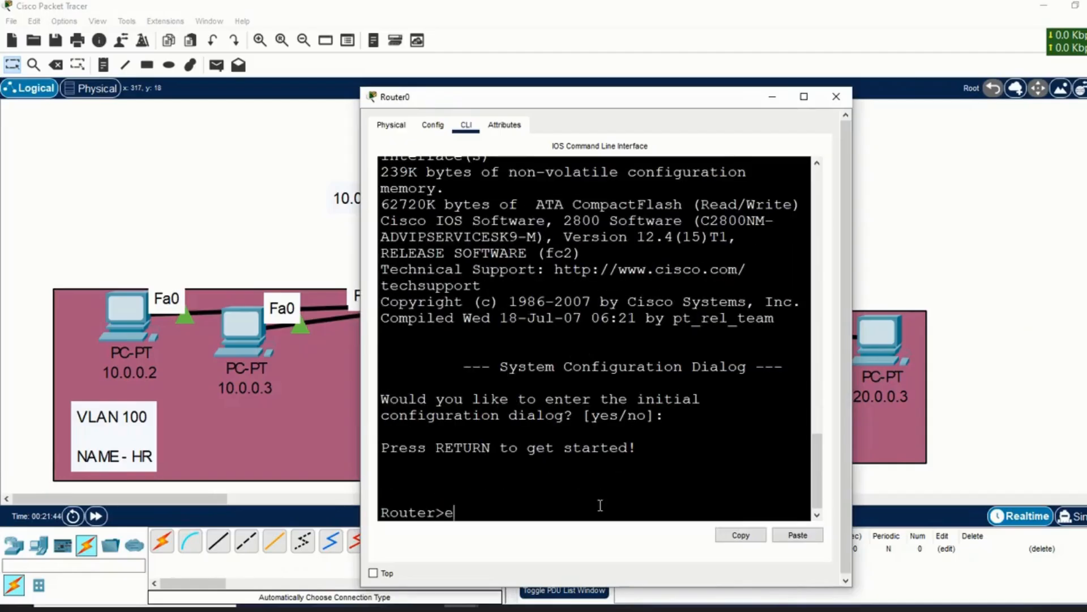
text(n)
key(Return)
key(Return)
key(Return)
key(Return)
key(Return)
Enter the router's global configuration mode with conf, accepting the default terminal source.
text(co)
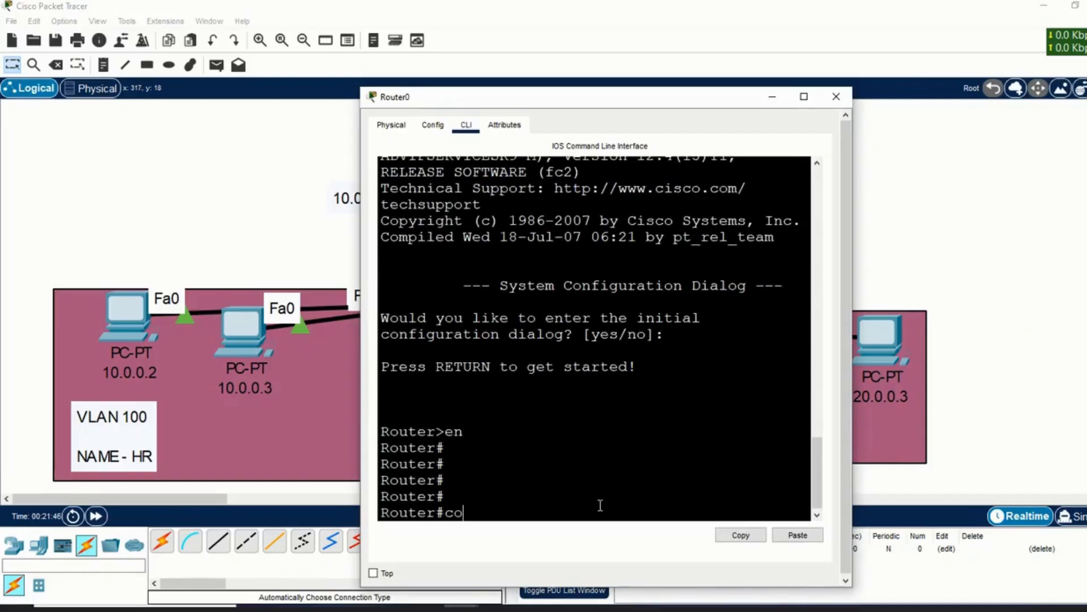
text(nf)
key(Return)
key(Return)
key(Return)
key(Return)
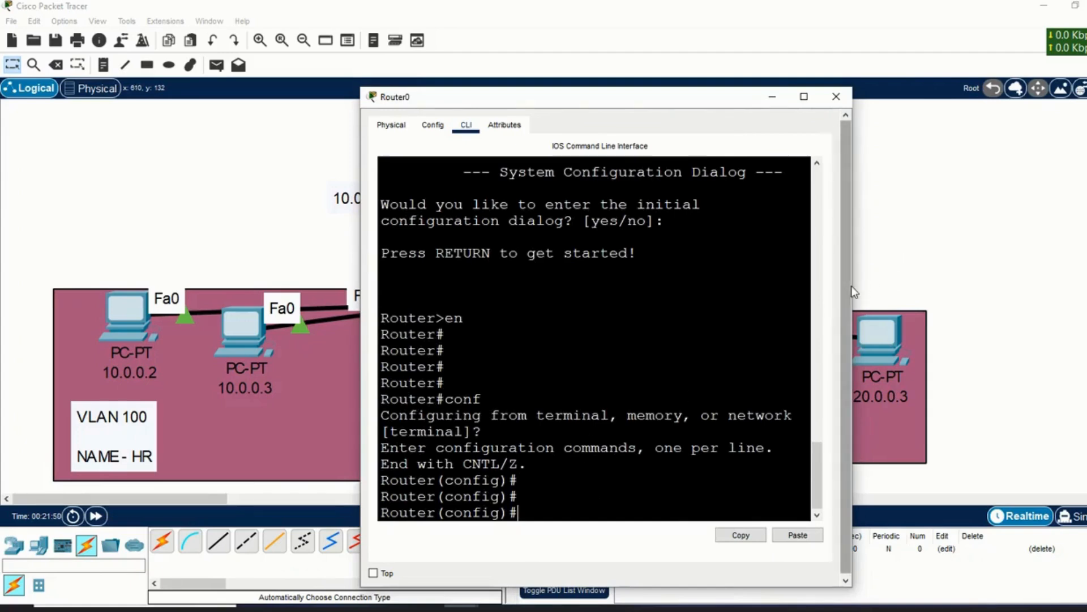
Widen the router window, move it clear of the topology, and open subinterface fa0/0.1 for configuration.
drag(852, 287, 964, 260)
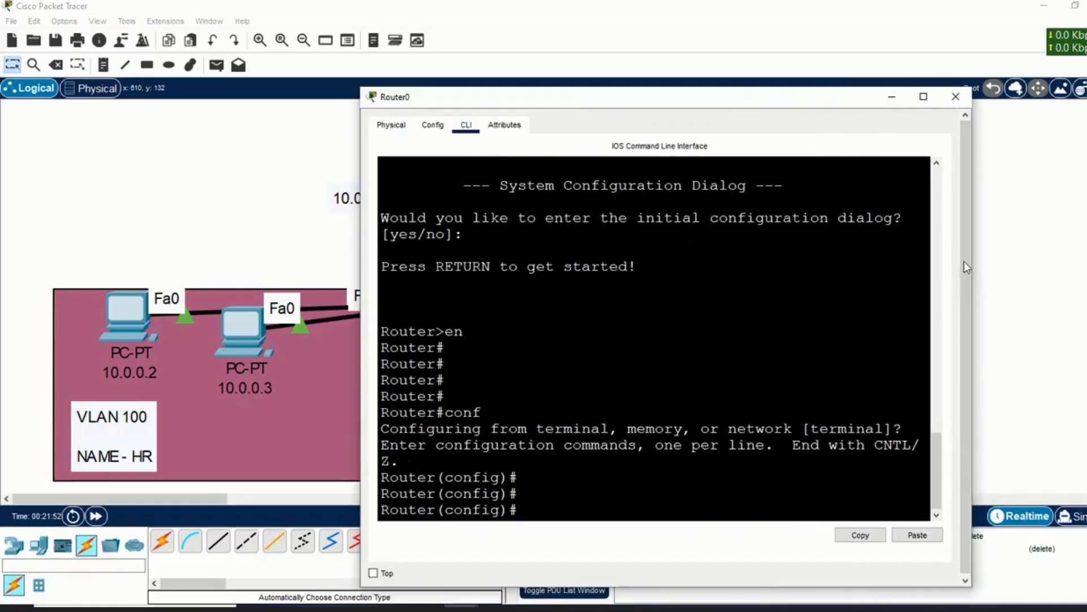
drag(674, 103, 823, 49)
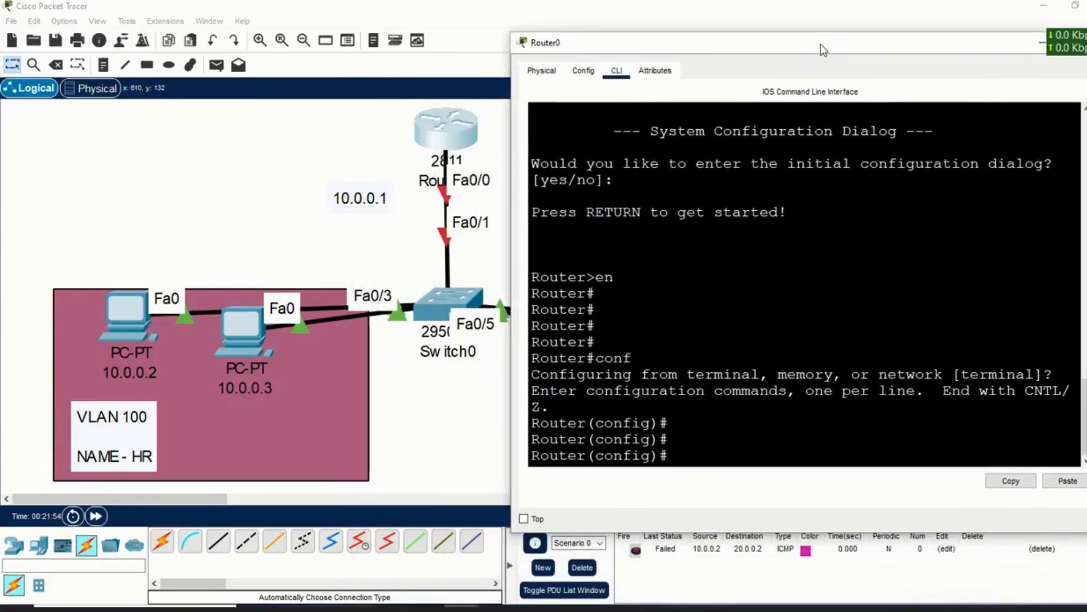
click(697, 445)
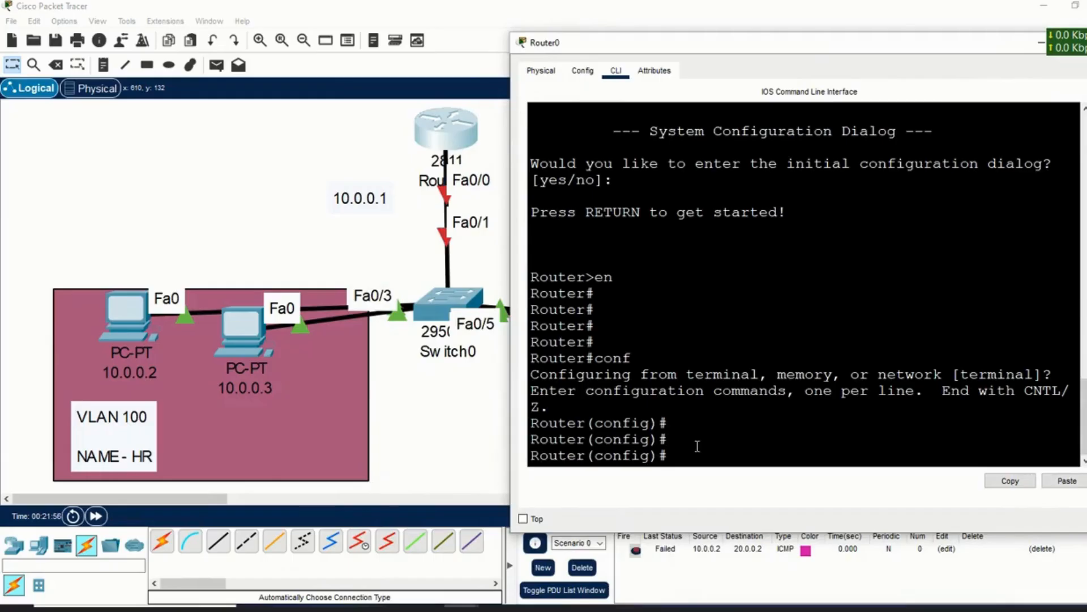
text(i)
text(nt fa0/0.1)
key(Return)
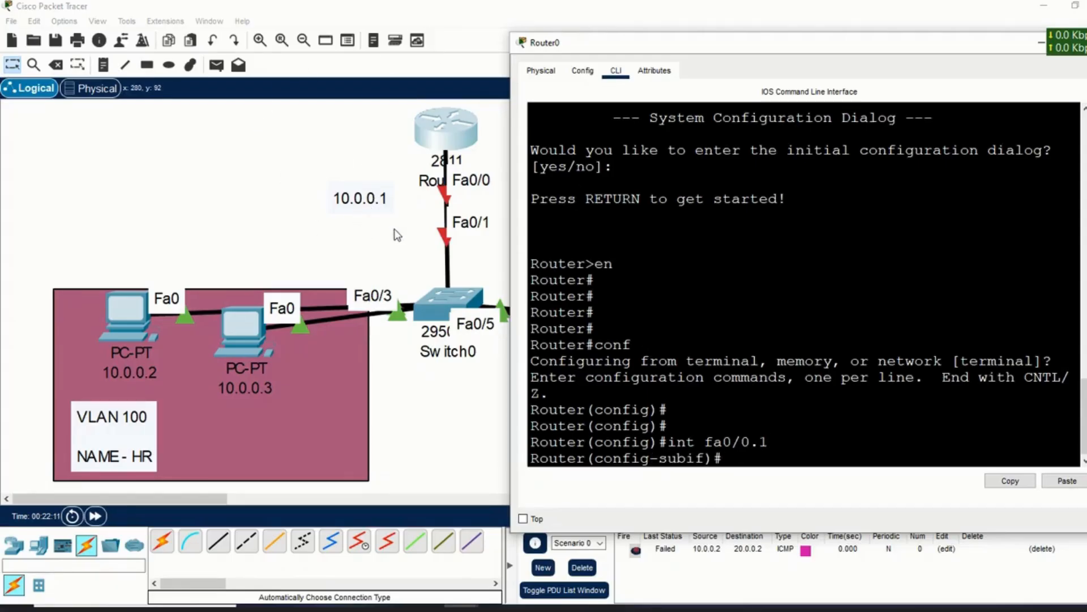
Set dot1Q encapsulation with VLAN ID 100 on subinterface fa0/0.1, checking the command's allowed arguments.
text(e)
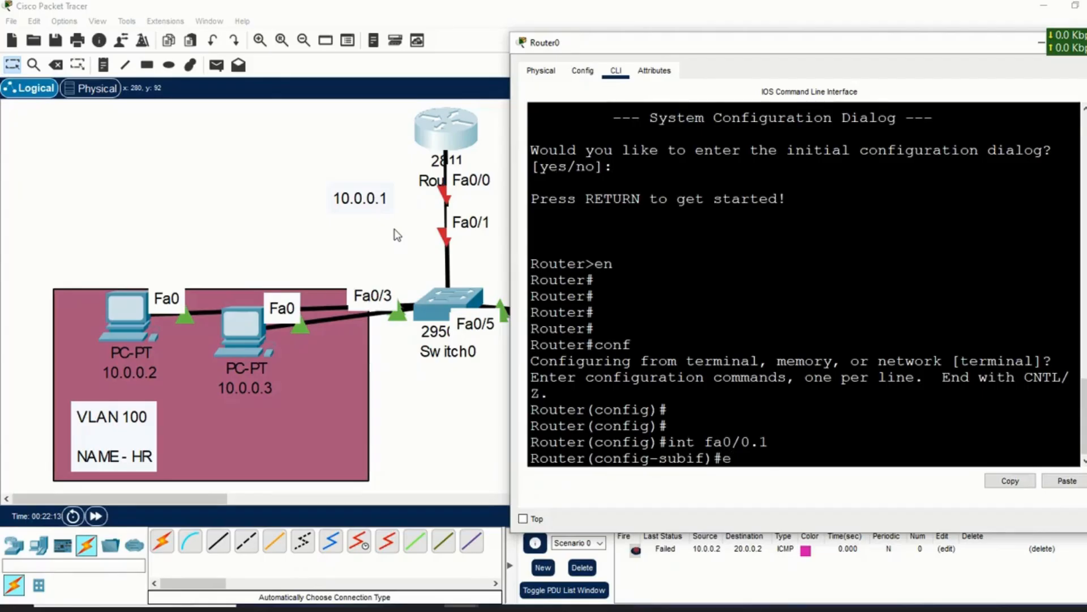
key(Tab)
text(nca)
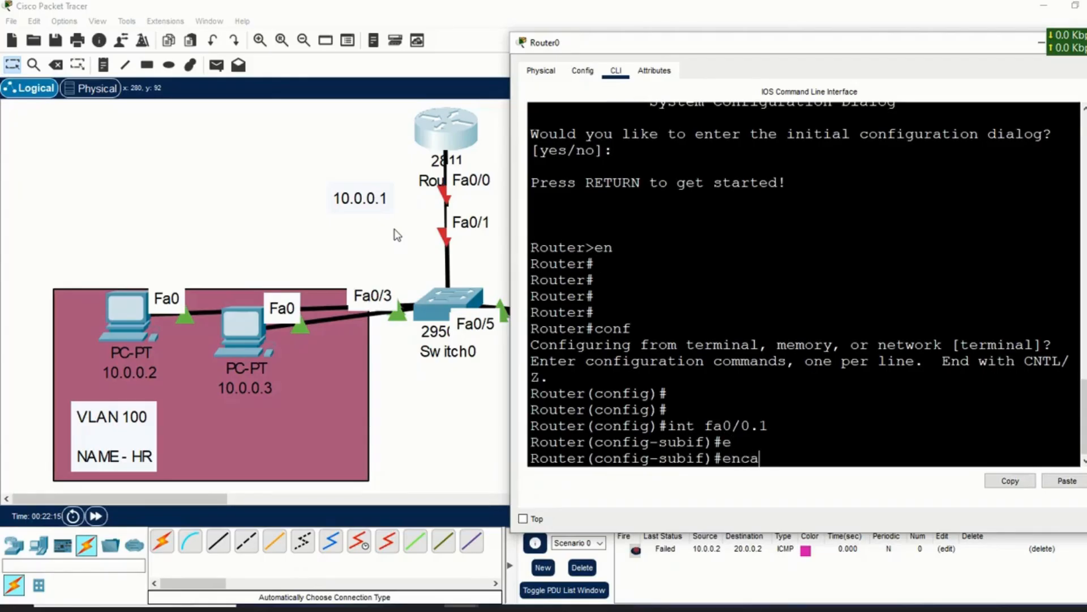
key(Tab)
text(d)
key(Tab)
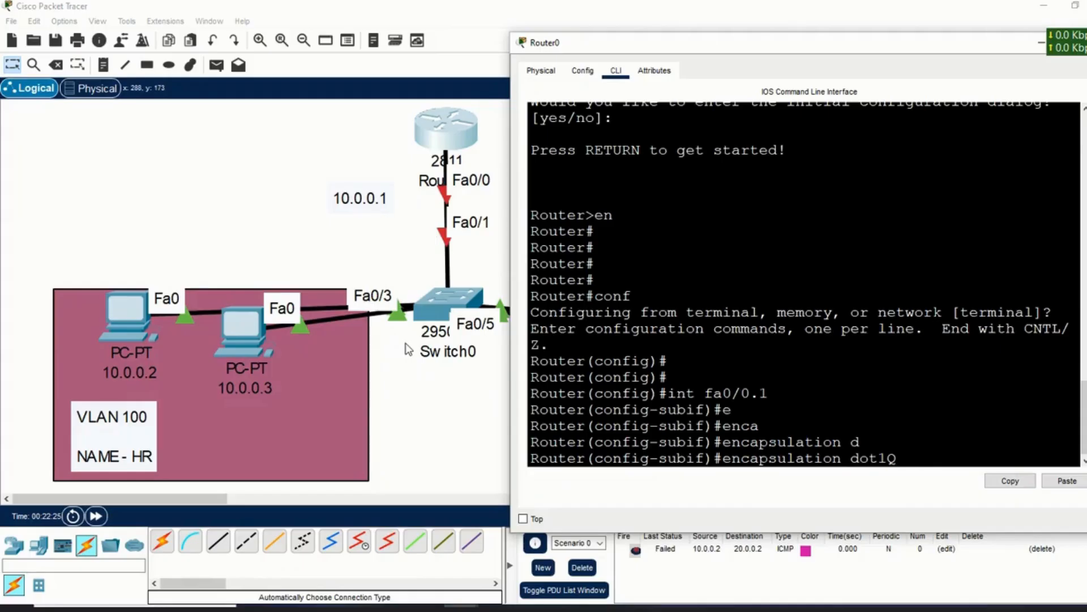
text(?)
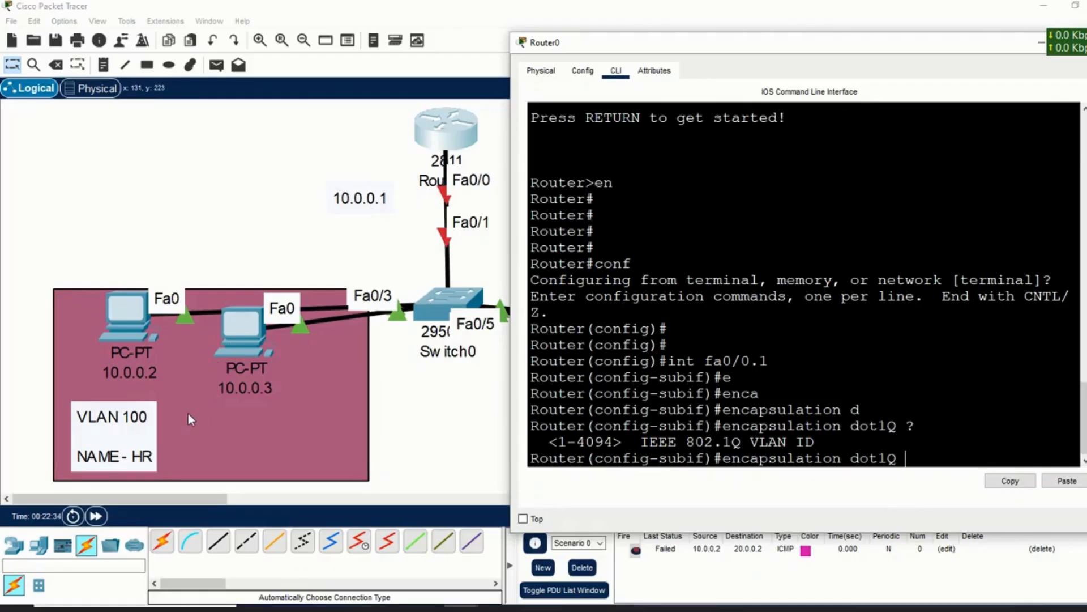
text(v)
text(100)
key(Return)
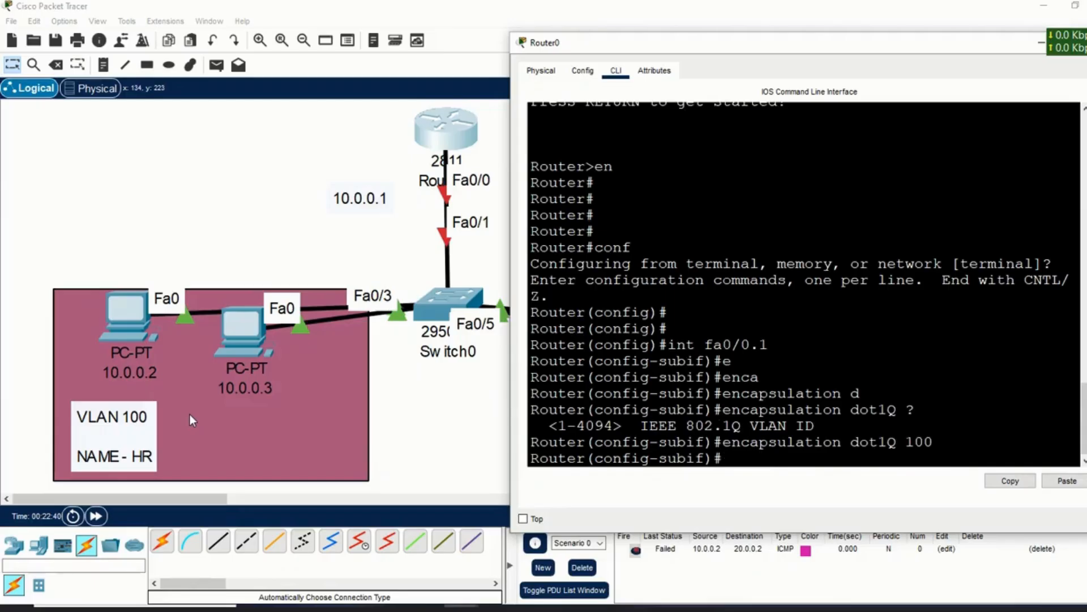
Assign IP address 10.0.0.1 with mask 255.0.0.0 to subinterface fa0/0.1 and enable it with no sh.
text(ip add)
key(Tab)
text(10.0.)
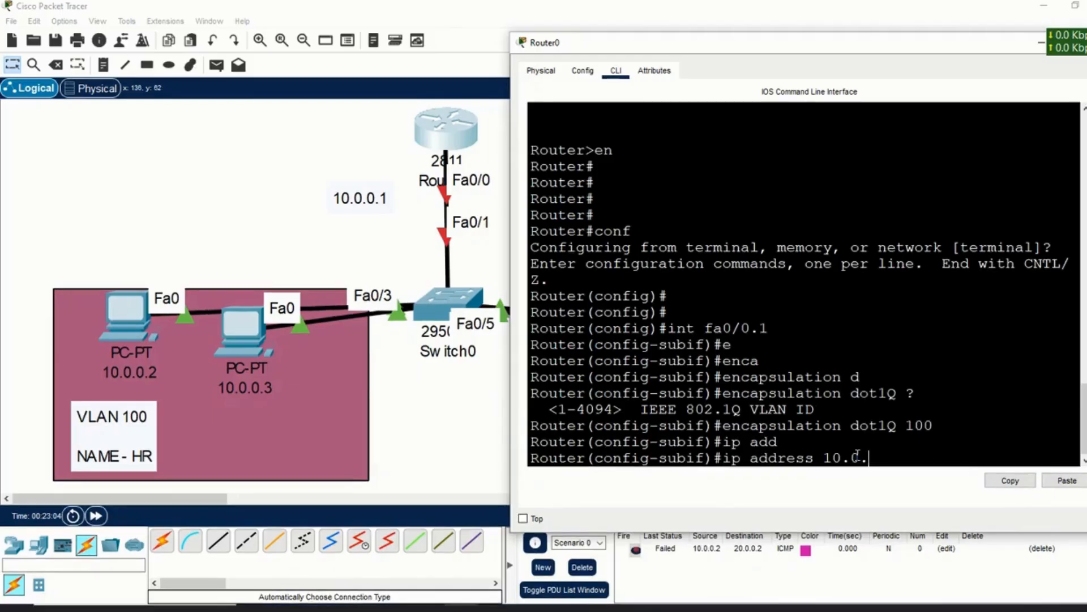
text(0.1 255.0.0.0.)
key(BackSpace)
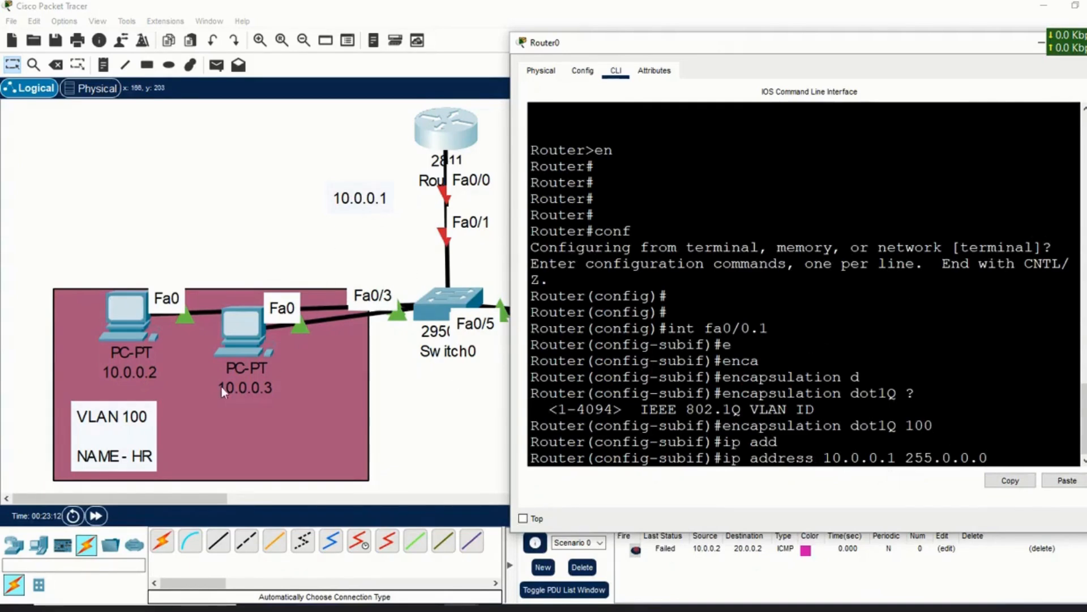
key(Return)
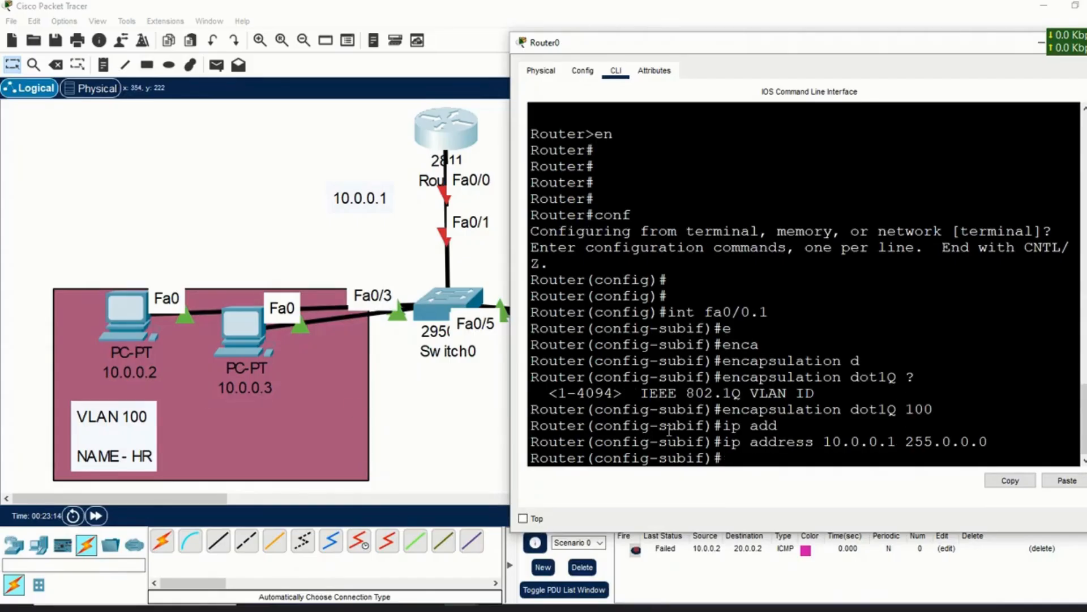
text(no sh)
key(Return)
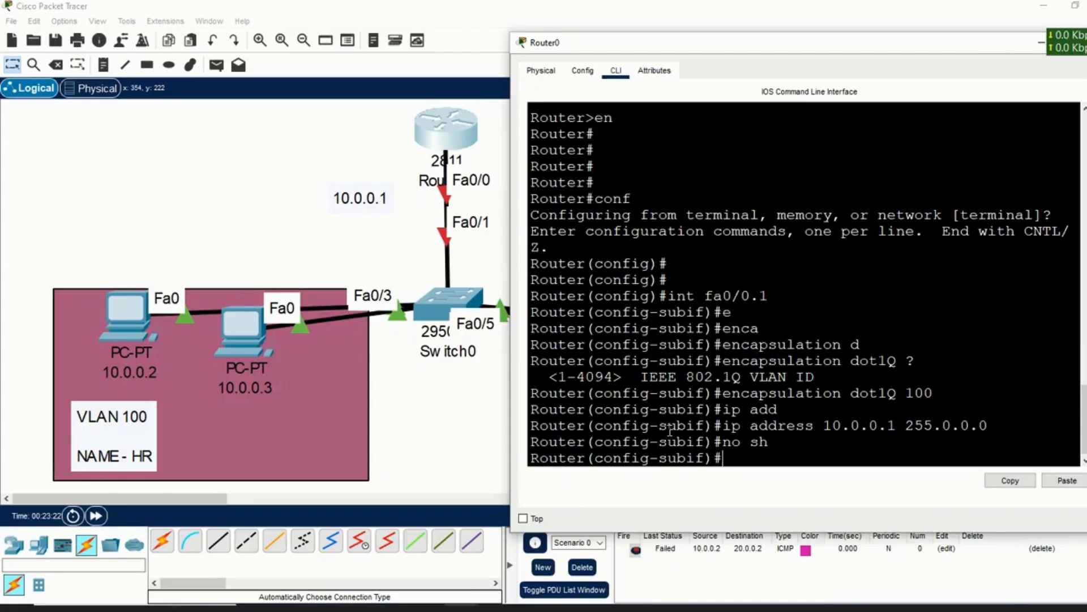
Exit to the router's global configuration mode and open subinterface fa0/0.2 for configuration.
text(exi)
key(Return)
key(Return)
key(Return)
text(int )
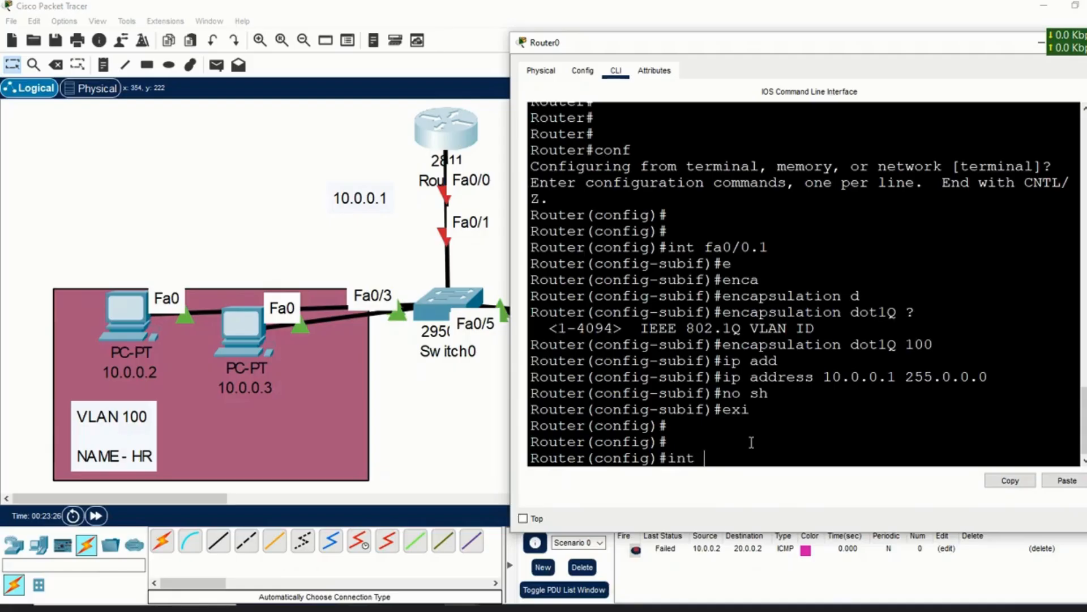
text(fa0/0.2)
key(Return)
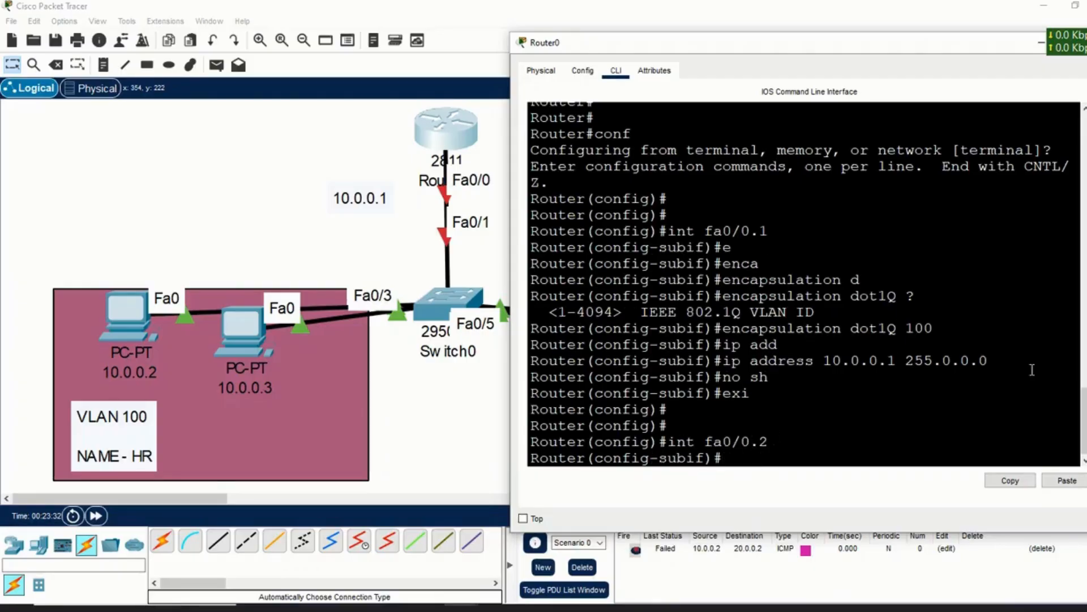
Move the router window to reveal the VLAN 200 PCs and set encapsulation dot1Q 200 on subinterface fa0/0.2.
drag(862, 49, 410, 80)
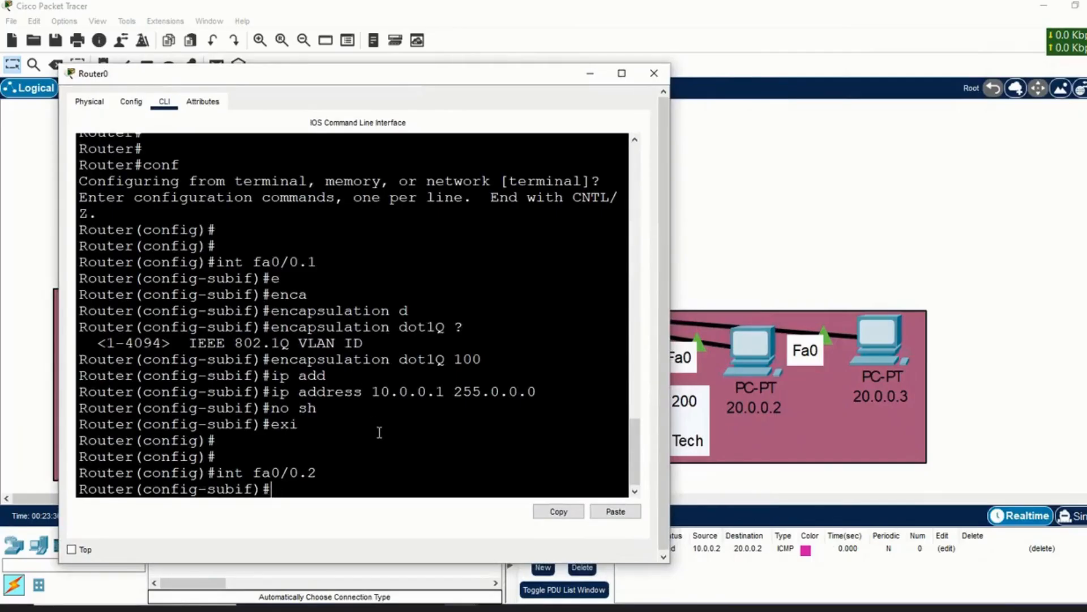
text(en)
key(Tab)
text(d)
key(Tab)
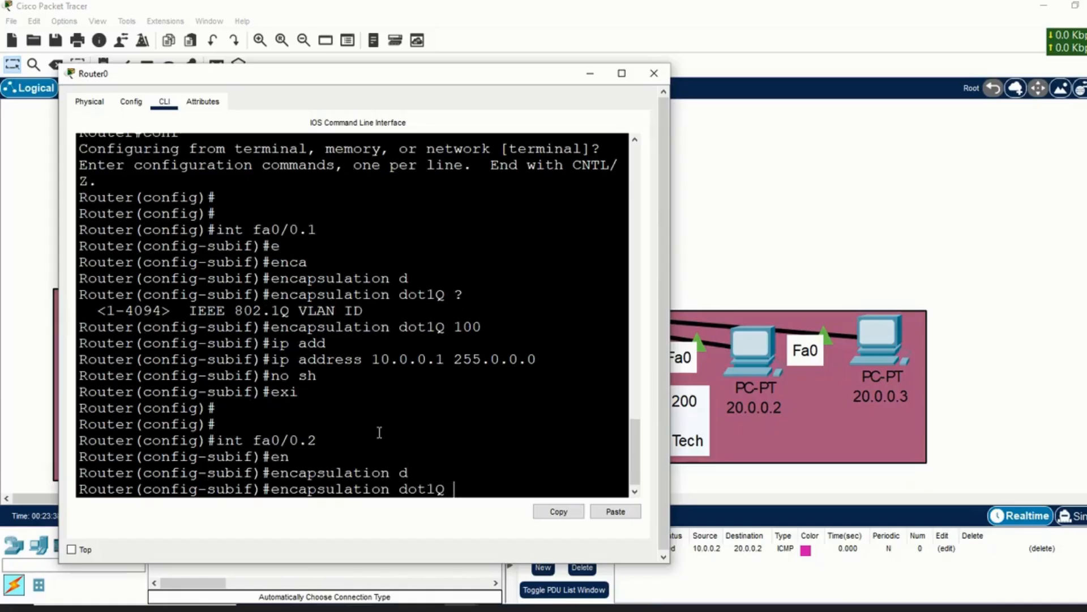
text(200)
key(Return)
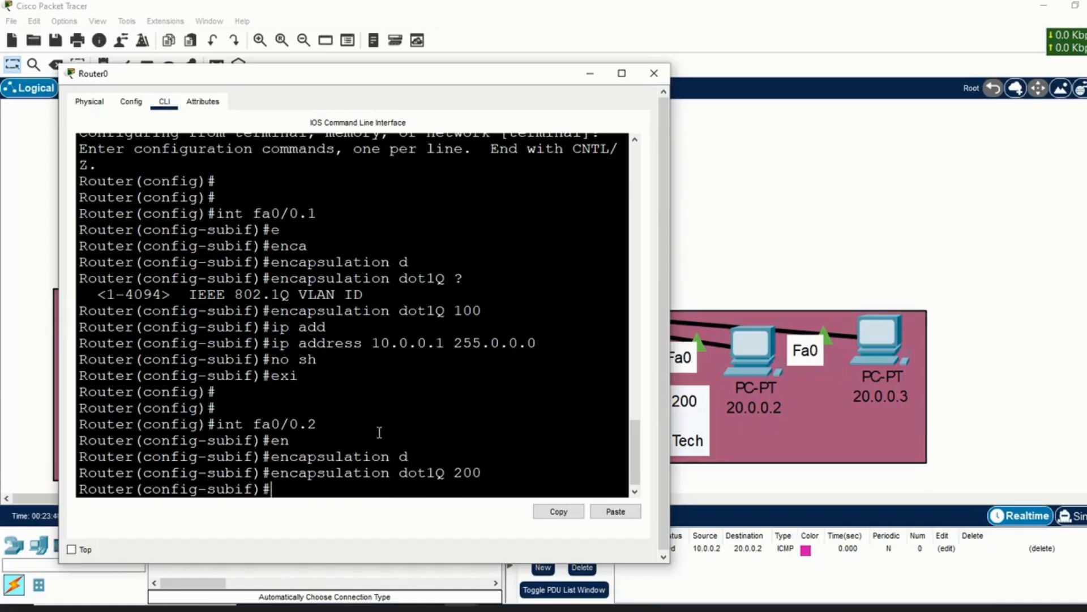
Assign IP address 20.0.0.1 with mask 255.0.0.0 to subinterface fa0/0.2, enable it with no sh, and exit.
text(ip ad)
key(Tab)
text(20.0)
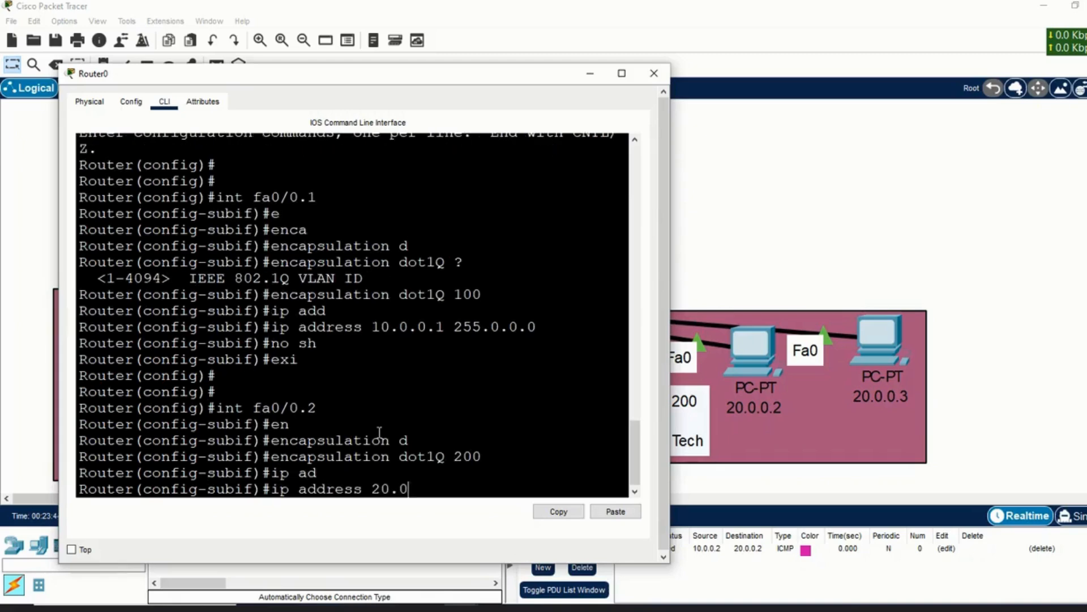
text(.0.1 255.0.0.0)
key(Return)
text(no sh)
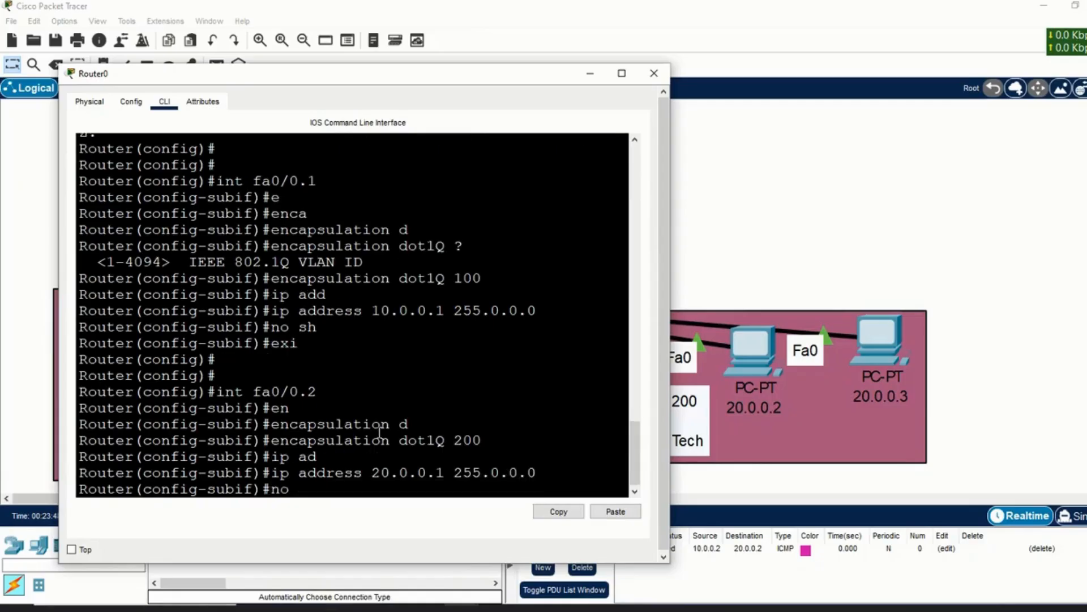
key(Return)
key(Return)
key(Return)
key(Return)
text(exi)
key(Return)
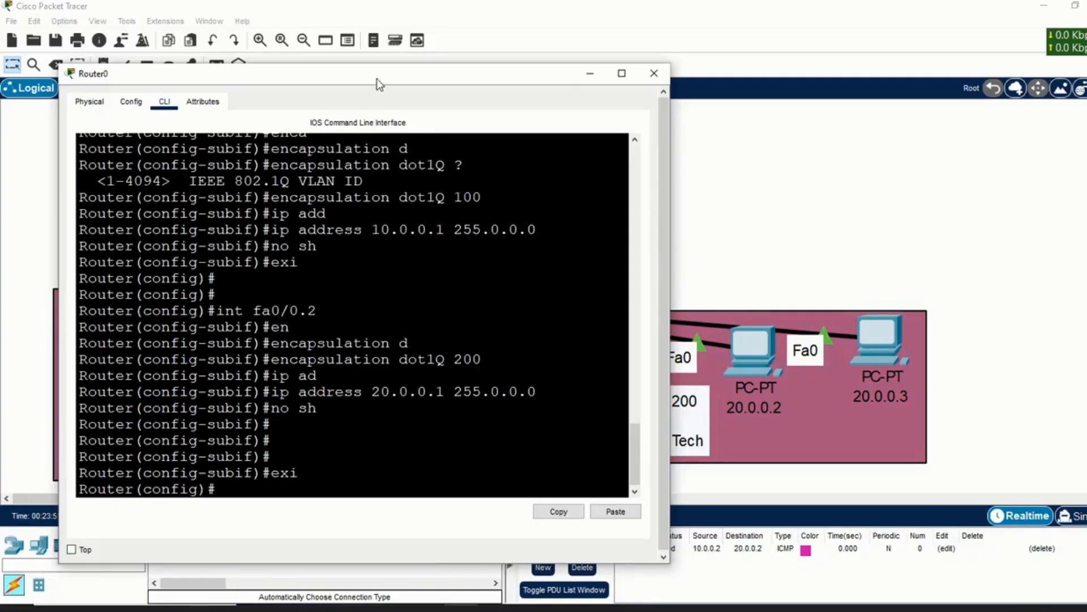
Enable the router's physical interface fa0/0 with no sh and fast-forward the simulation time.
drag(376, 83, 798, 42)
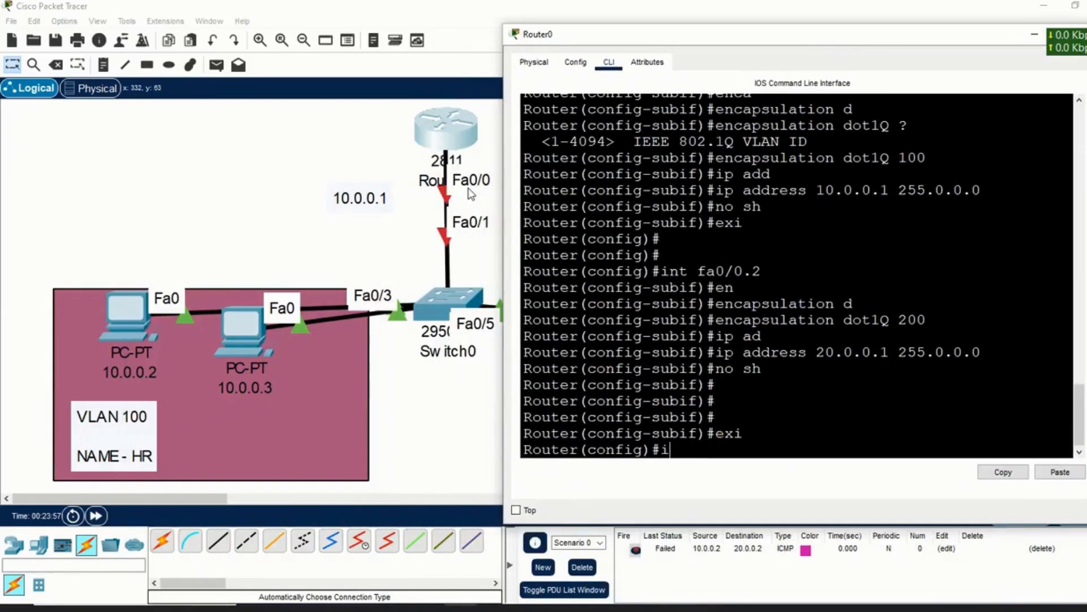
text(nt fa0/0)
key(Return)
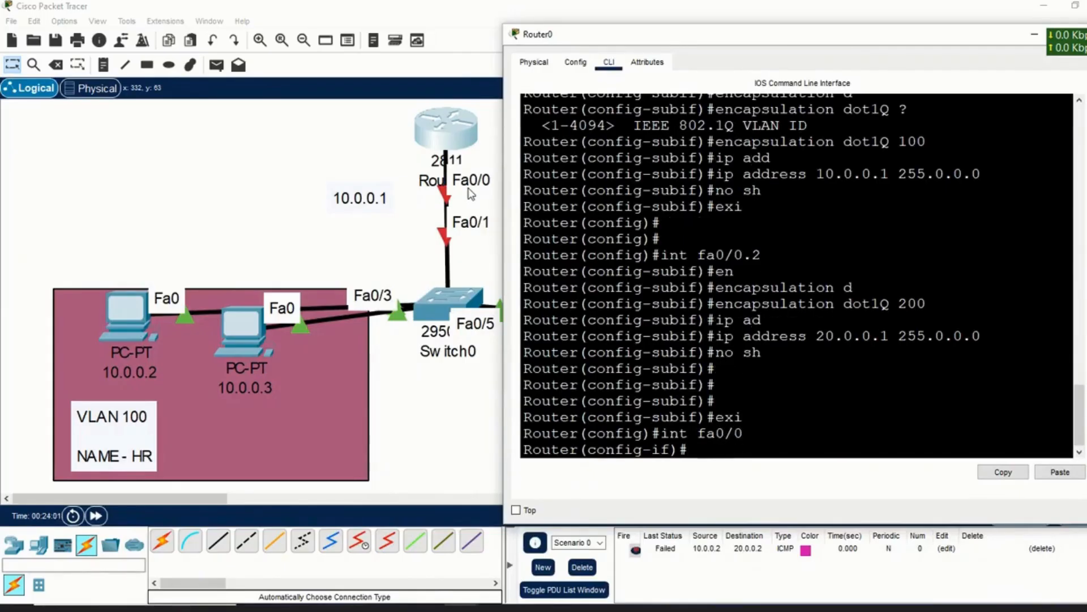
text(no sh)
key(Return)
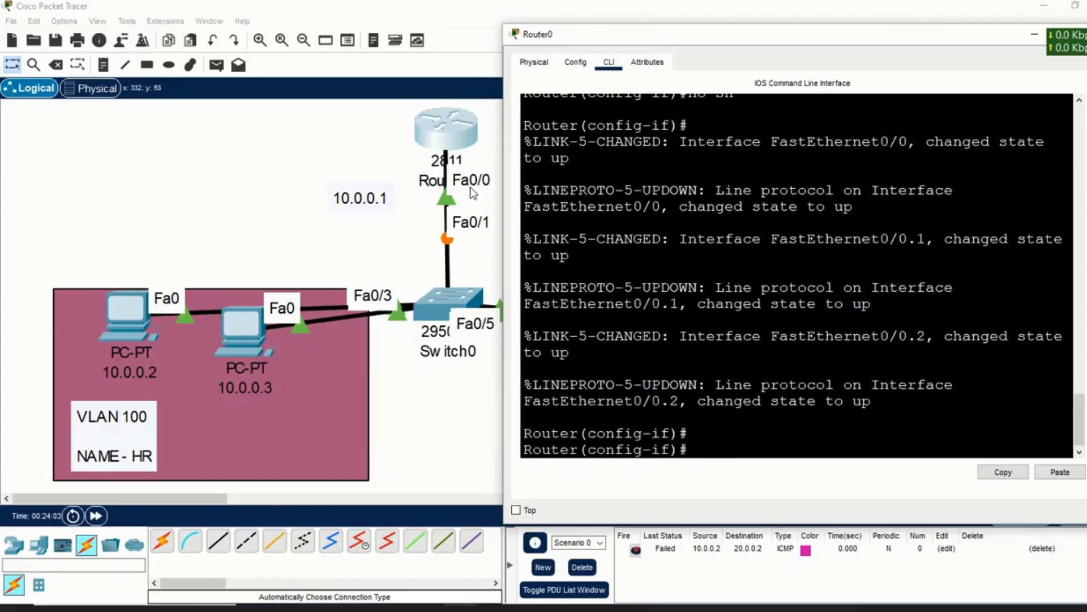
click(101, 516)
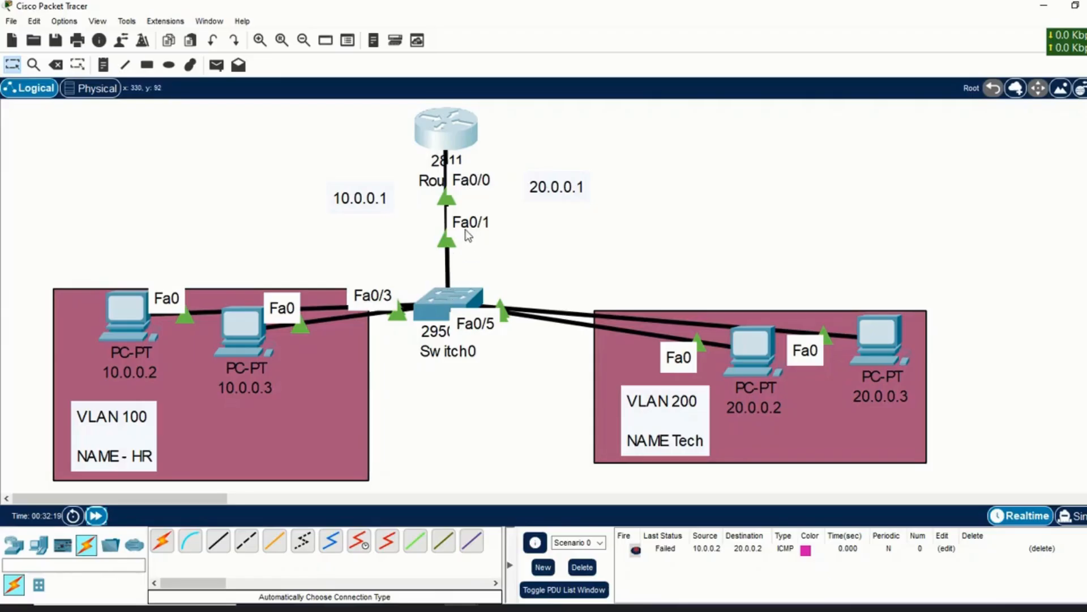
Open Switch0's command line and enter privileged EXEC mode with en.
click(459, 300)
key(Return)
key(Return)
key(Return)
key(Return)
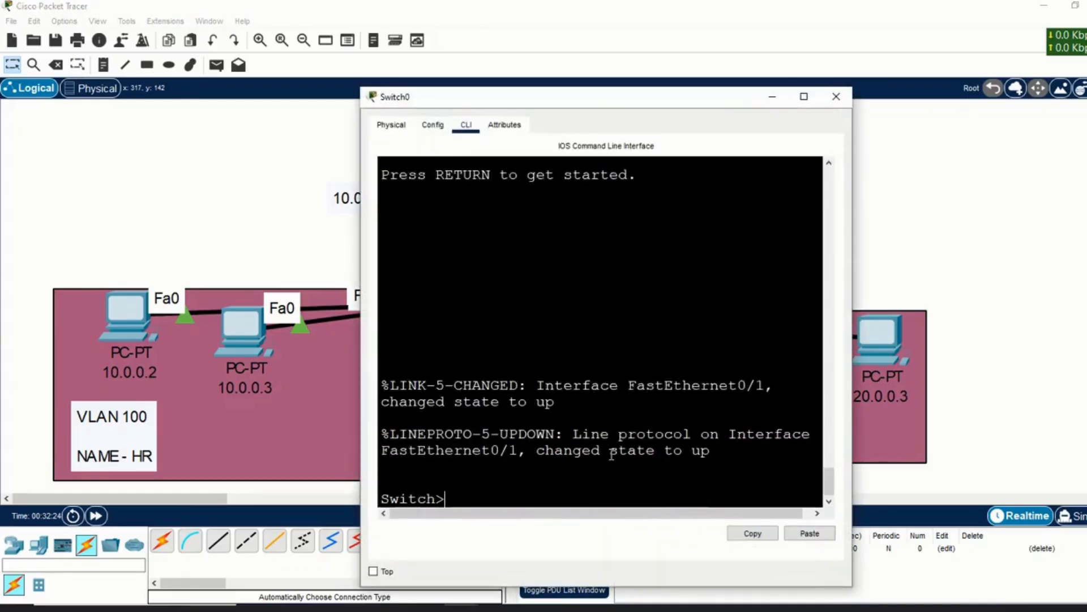
text(en)
key(Return)
key(Return)
key(Return)
Enter the switch's global configuration mode with conf, accepting the default terminal source.
text(conf)
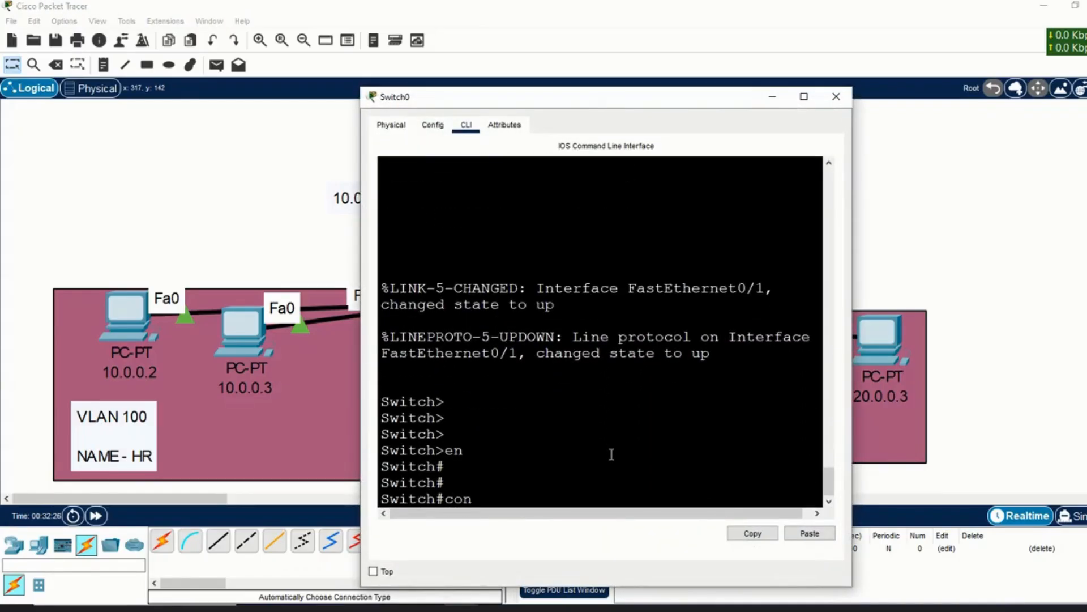
key(Return)
key(Return)
key(Return)
key(Return)
Configure switch interface fa0/1 with switchport mode trunk and exit back to global configuration mode.
text(int)
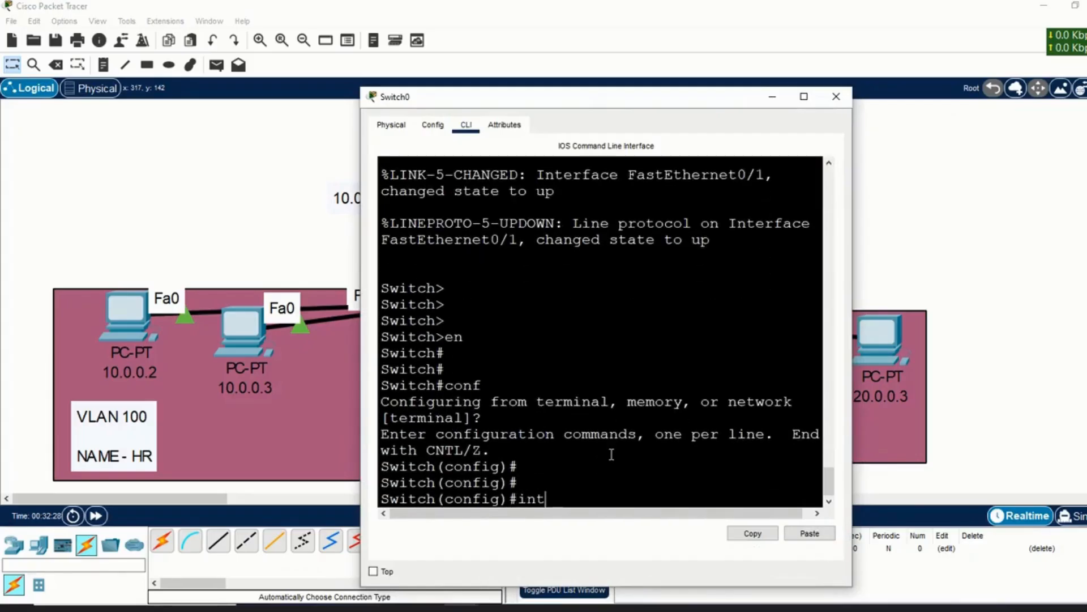
text( fa0/1)
key(Return)
text(sw)
key(Tab)
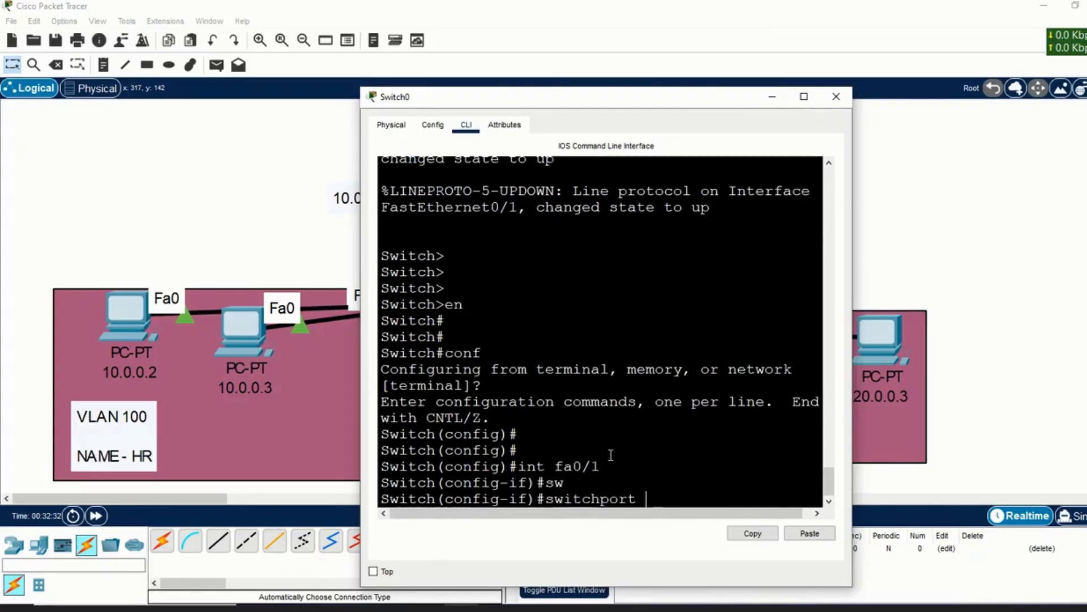
text(mo)
key(Tab)
text(tr)
key(Tab)
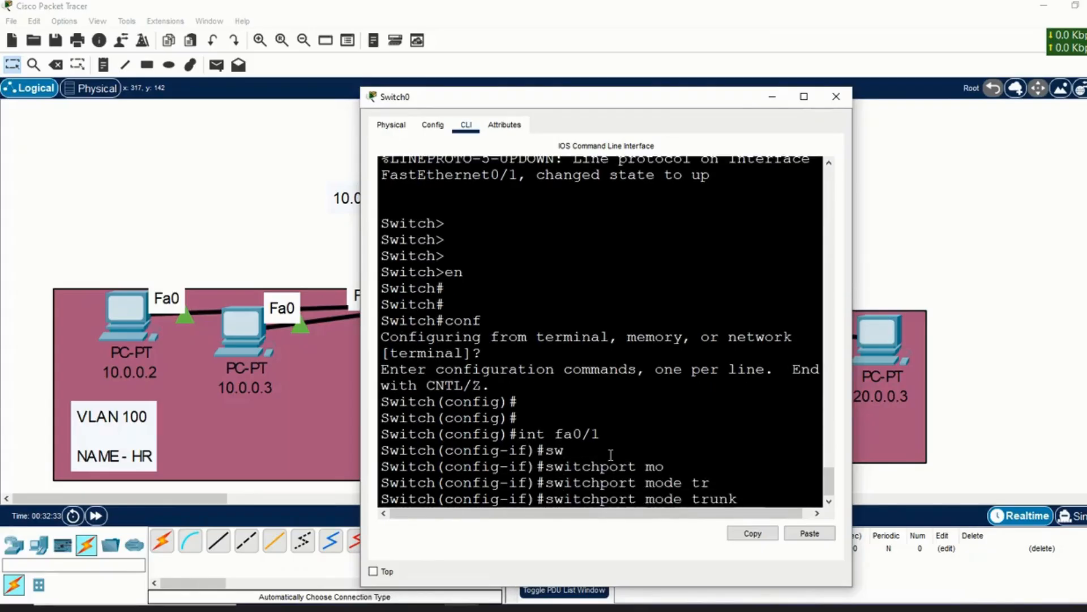
key(Return)
text(exit)
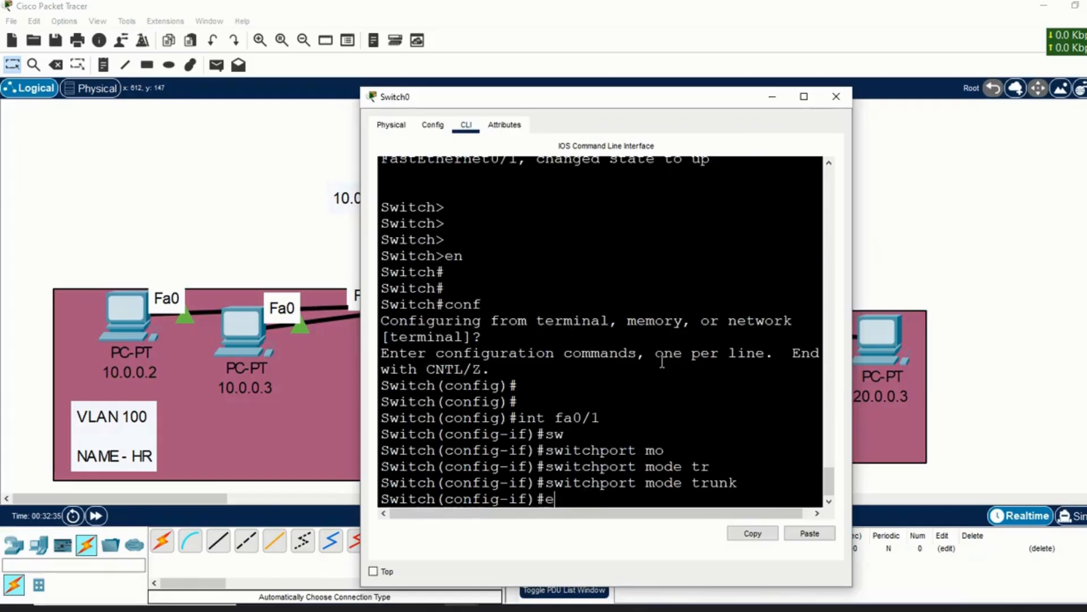
key(Return)
key(Return)
key(Return)
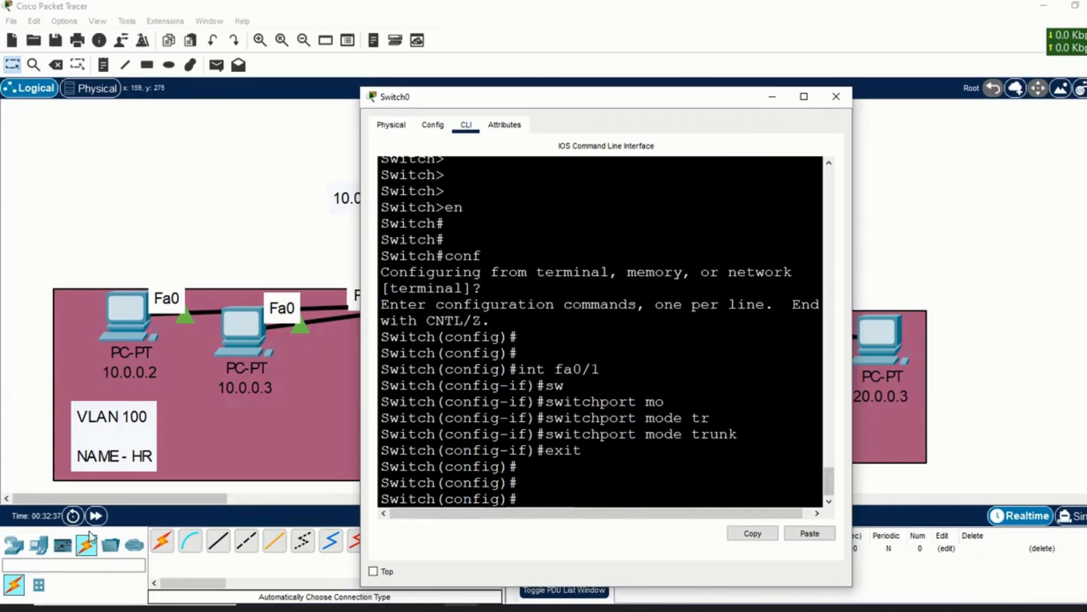
Fast-forward the simulation time several times so the trunk link settles.
click(103, 516)
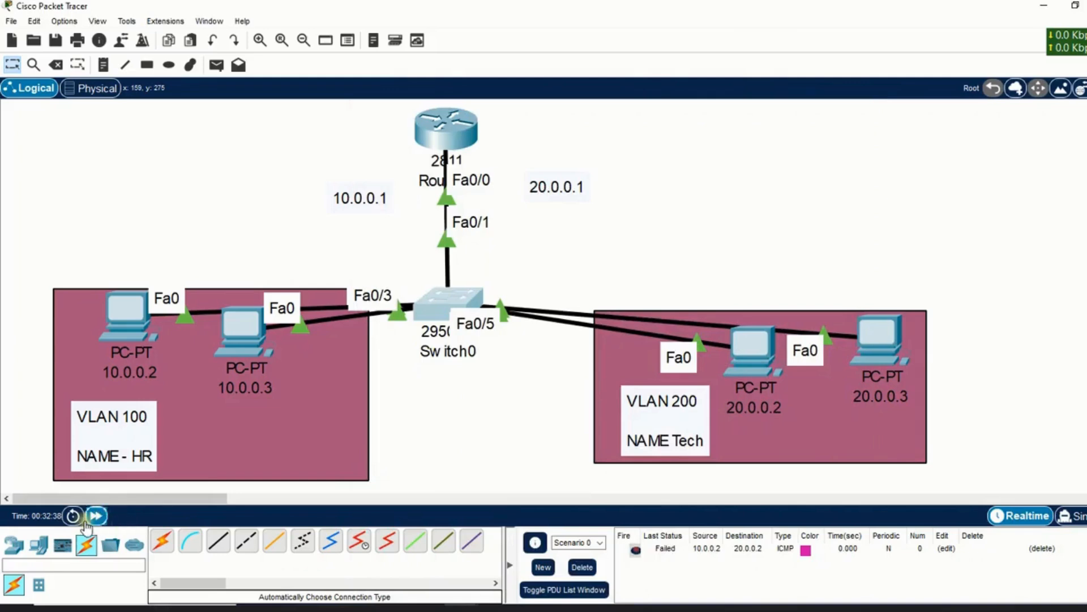
click(96, 517)
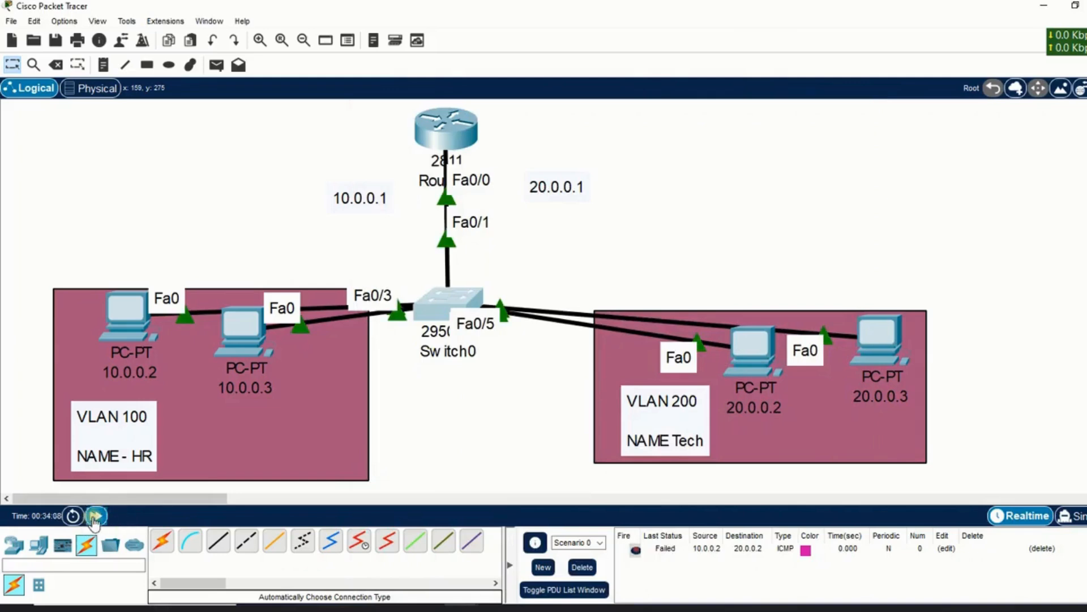
click(95, 517)
click(95, 518)
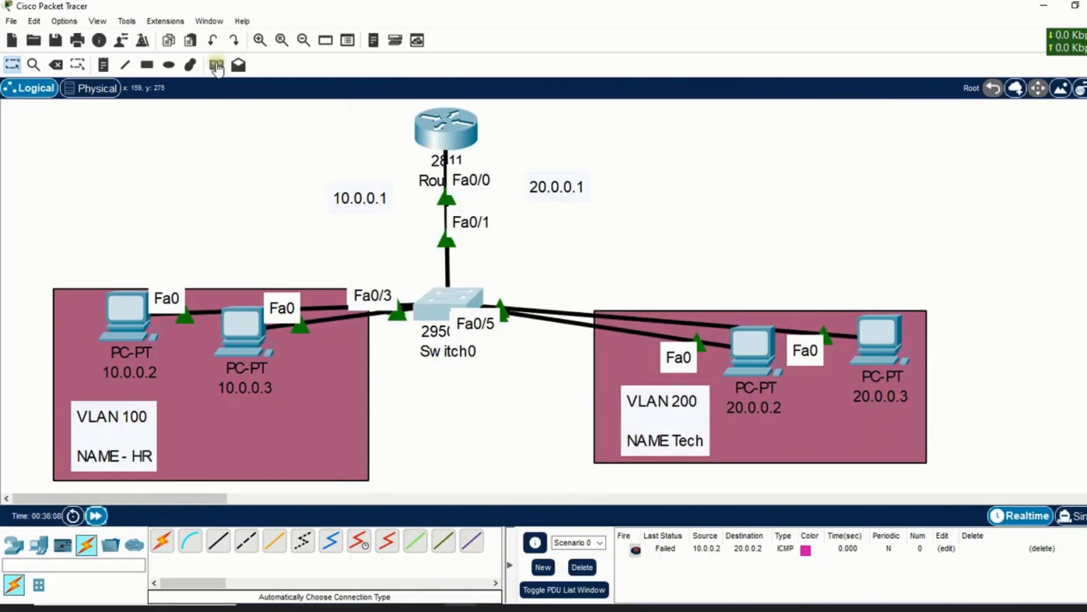
Send a simple PDU from PC 10.0.0.2 to PC 20.0.0.2 and fire the earlier PDU between them again.
click(216, 65)
click(128, 317)
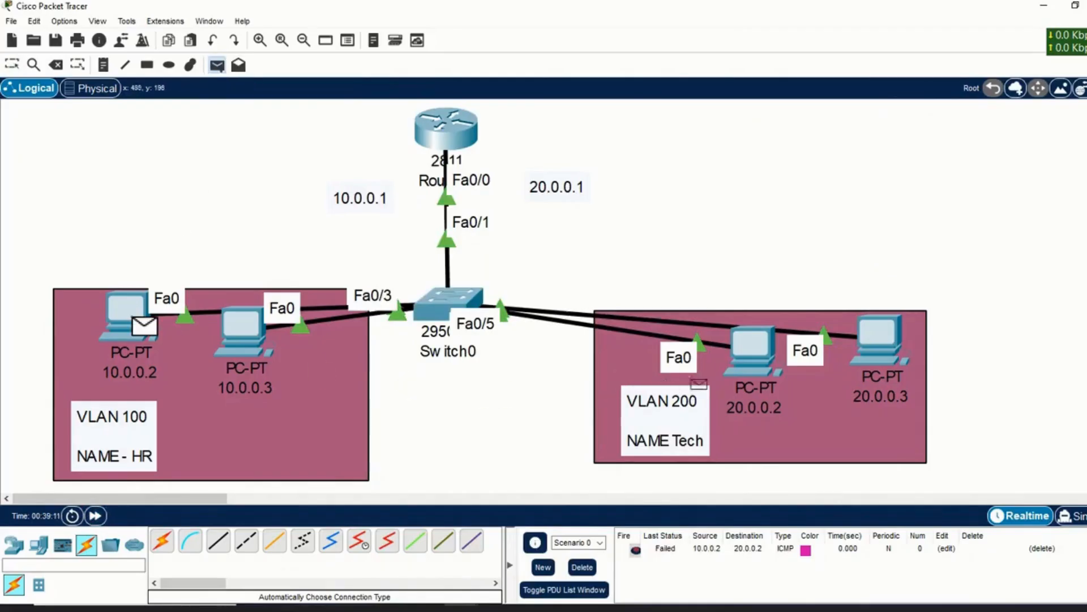
click(760, 340)
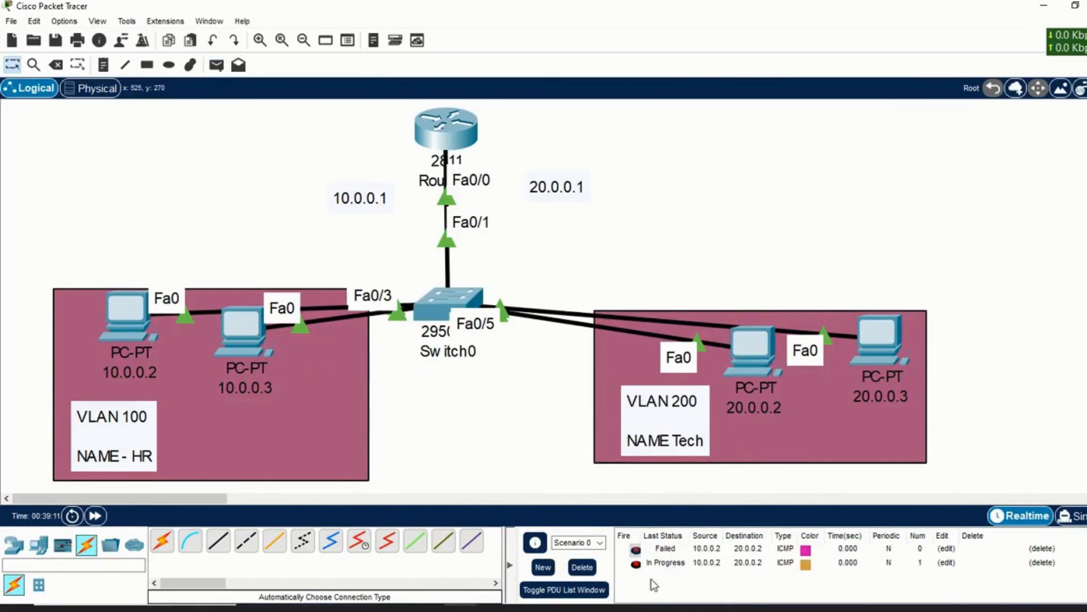
click(636, 550)
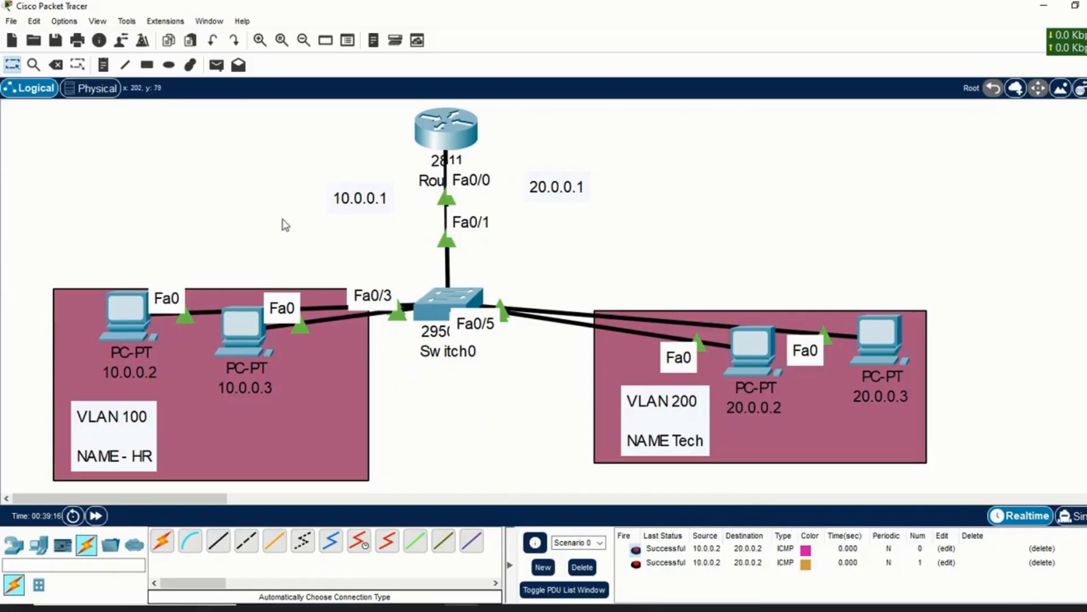
drag(264, 104, 635, 232)
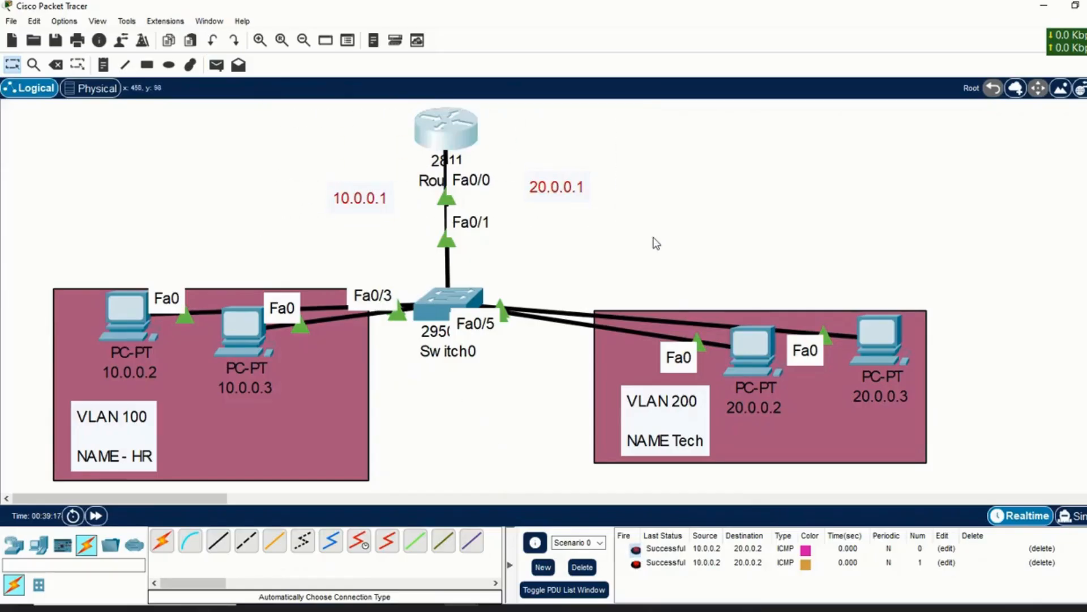
click(619, 255)
drag(141, 220, 247, 385)
drag(656, 265, 900, 425)
click(829, 473)
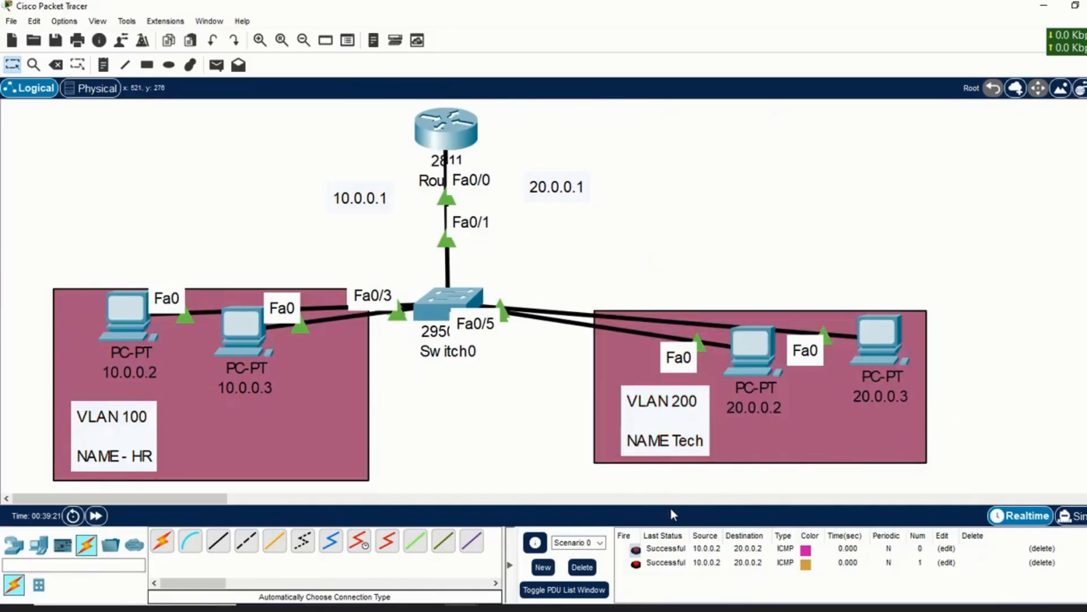